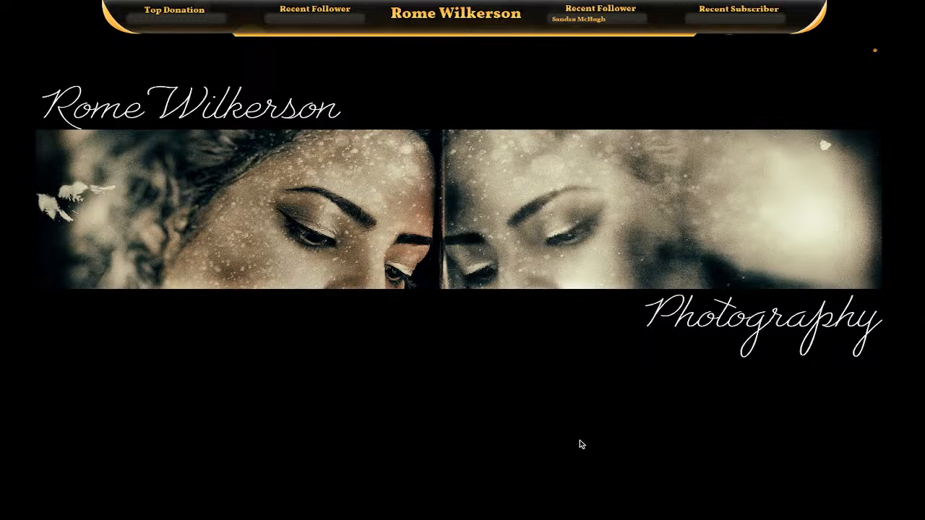
Switch to Adobe Photoshop 2021, check its release version in the About information, and minimize its window.
{"action": "mouse_move", "coordinate": [422, 517]}
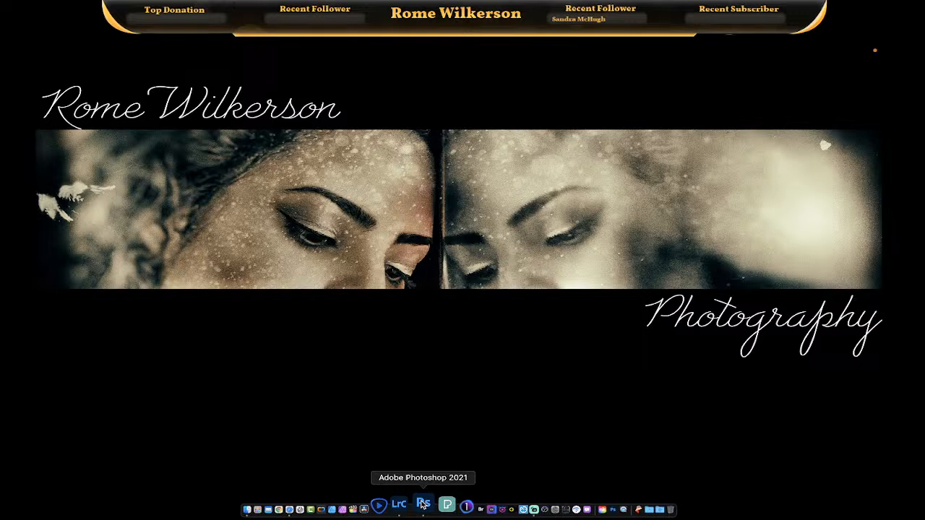
{"action": "left_click", "coordinate": [424, 505]}
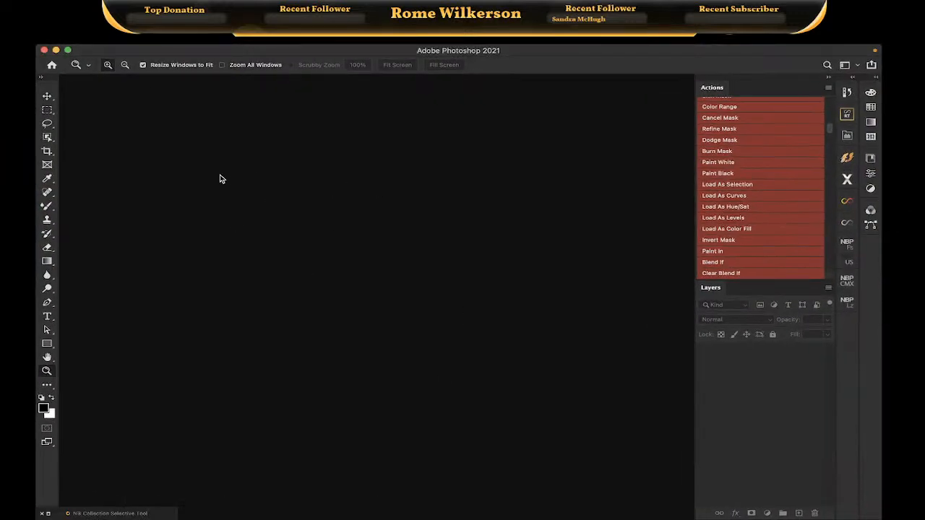
{"action": "left_click", "coordinate": [102, 50]}
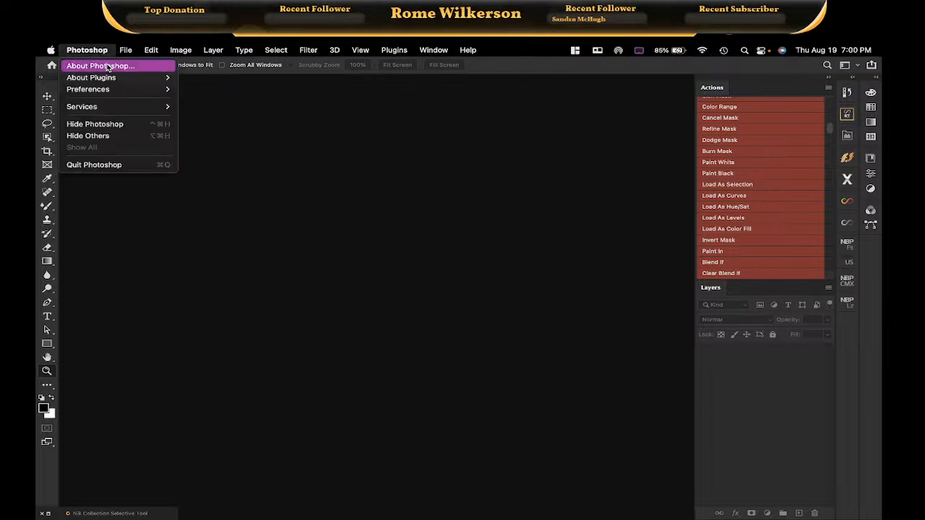
{"action": "left_click", "coordinate": [98, 66]}
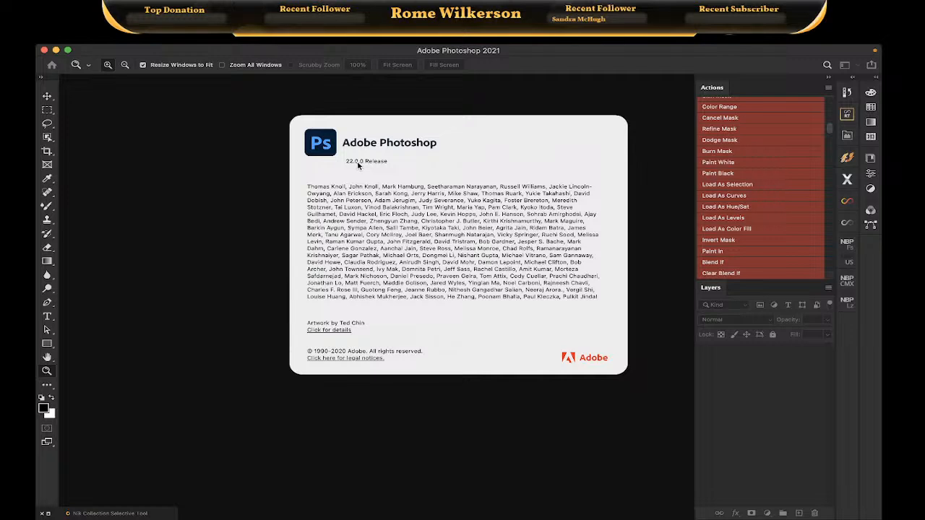
{"action": "left_click", "coordinate": [368, 179]}
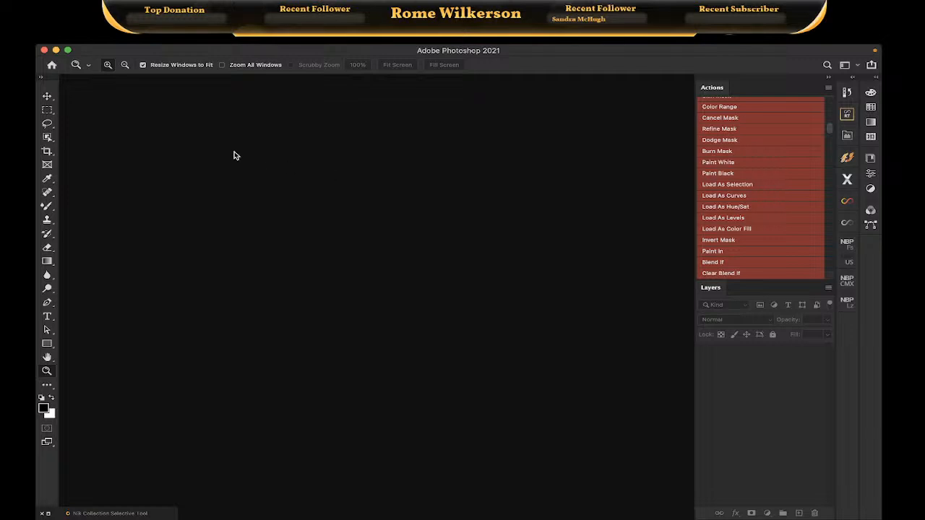
{"action": "left_click", "coordinate": [56, 50]}
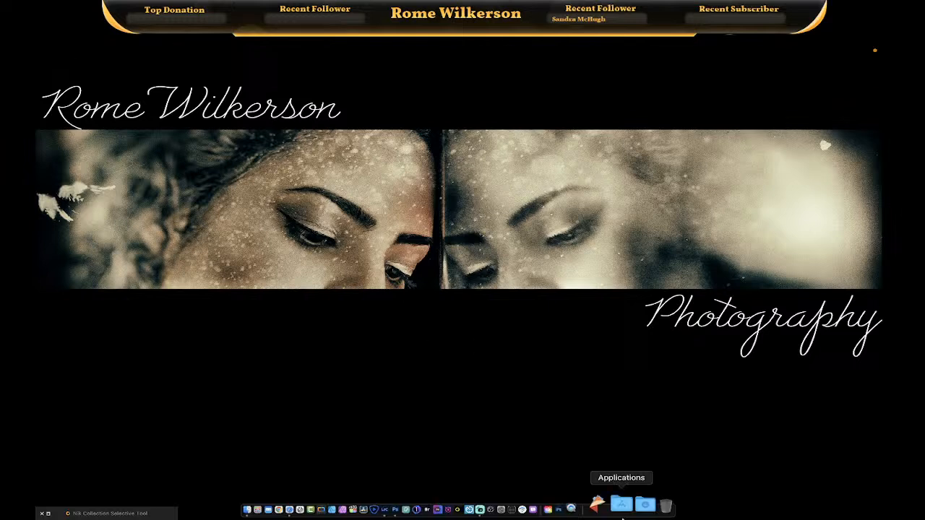
Switch to the second Adobe Photoshop 2021 installation and check its release version in the About information.
{"action": "left_click", "coordinate": [586, 505]}
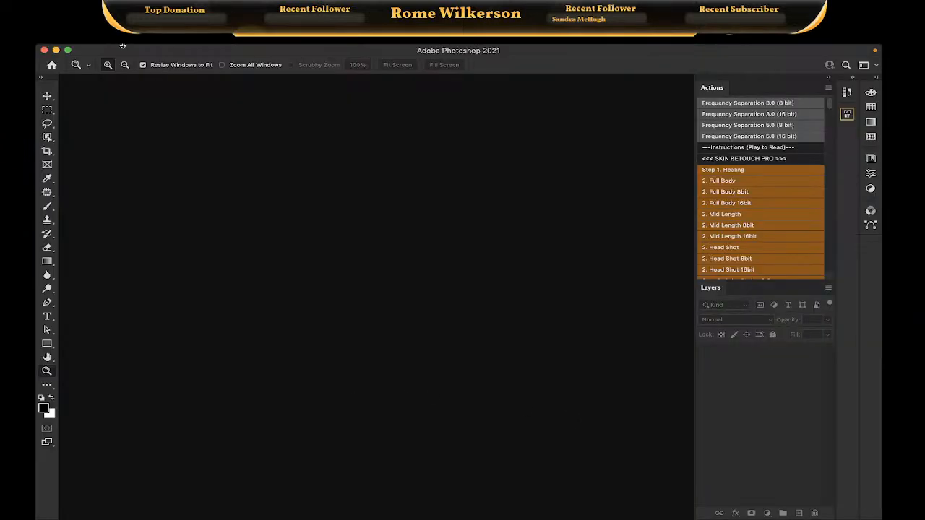
{"action": "left_click", "coordinate": [87, 50]}
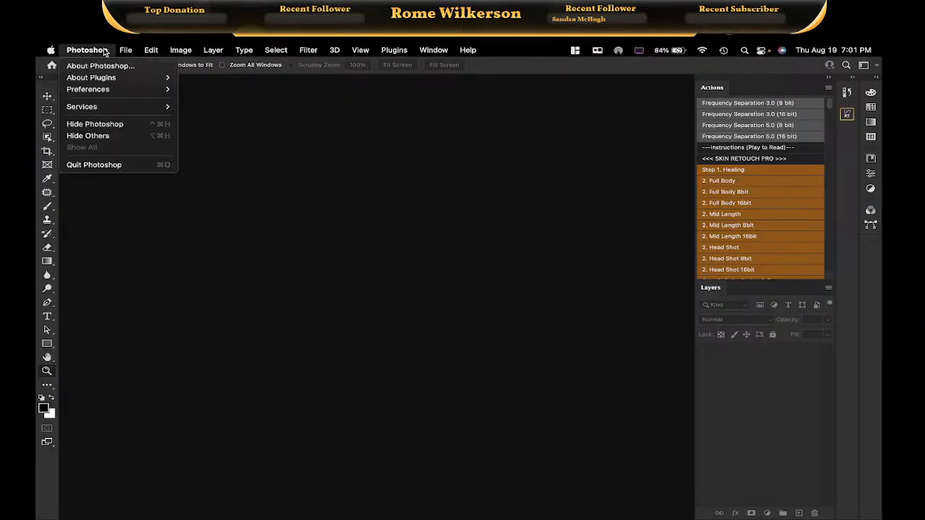
{"action": "left_click", "coordinate": [100, 66]}
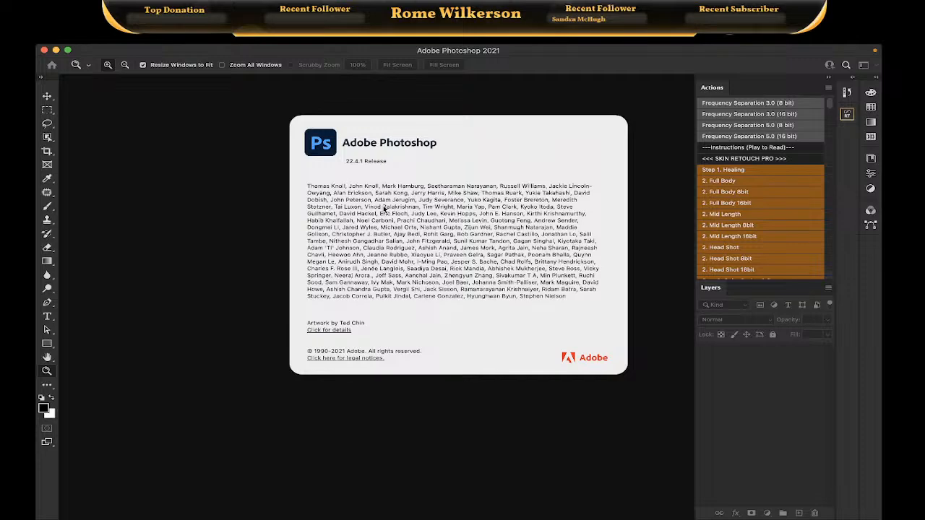
{"action": "left_click", "coordinate": [422, 172]}
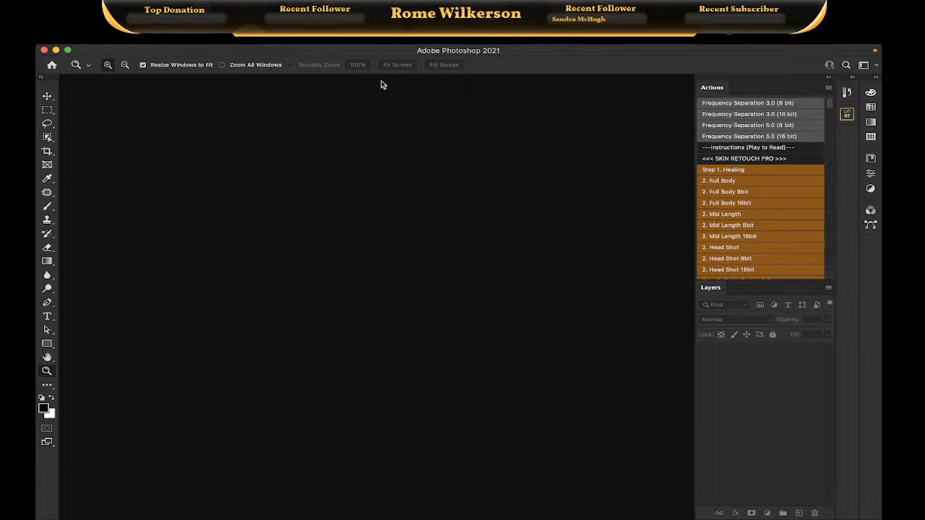
Examine which workspaces, extension entries and third-party filters this Photoshop installation offers.
{"action": "mouse_move", "coordinate": [396, 49]}
{"action": "left_click", "coordinate": [432, 50]}
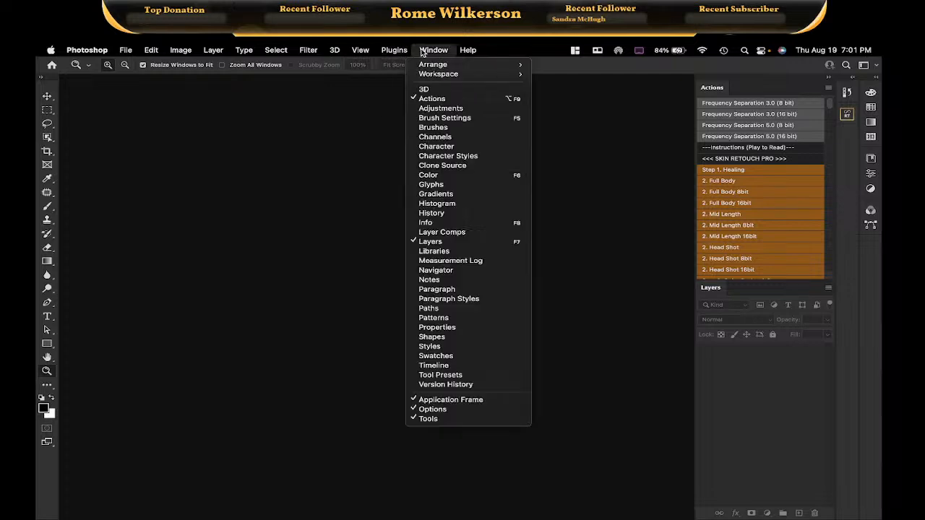
{"action": "mouse_move", "coordinate": [446, 79]}
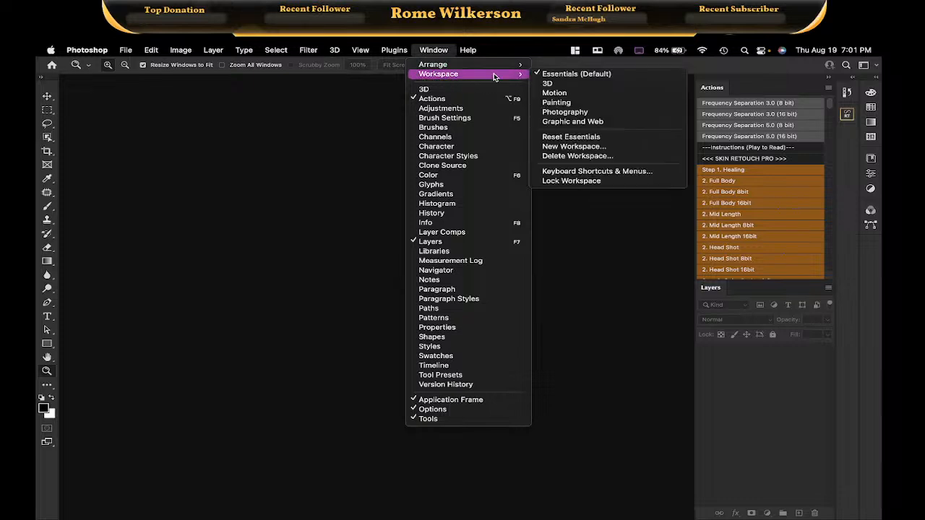
{"action": "mouse_move", "coordinate": [355, 54]}
{"action": "mouse_move", "coordinate": [311, 56]}
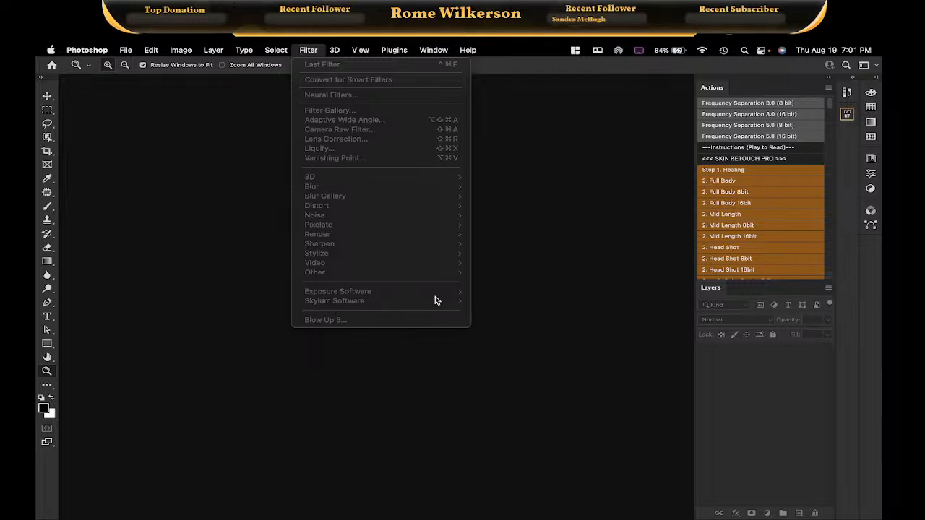
{"action": "left_click", "coordinate": [240, 289]}
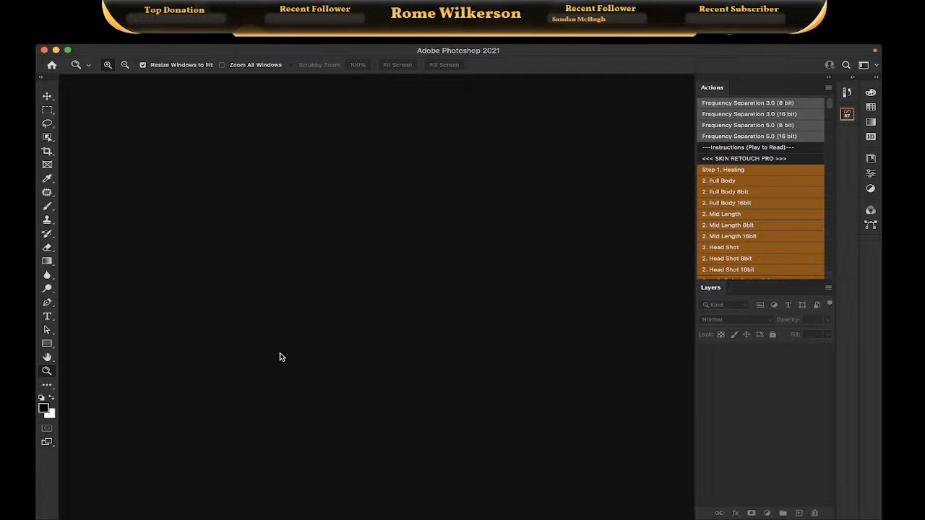
Quit this Photoshop installation and switch to the other Adobe Photoshop 2021 with the plug-in panels.
{"action": "left_click", "coordinate": [55, 52]}
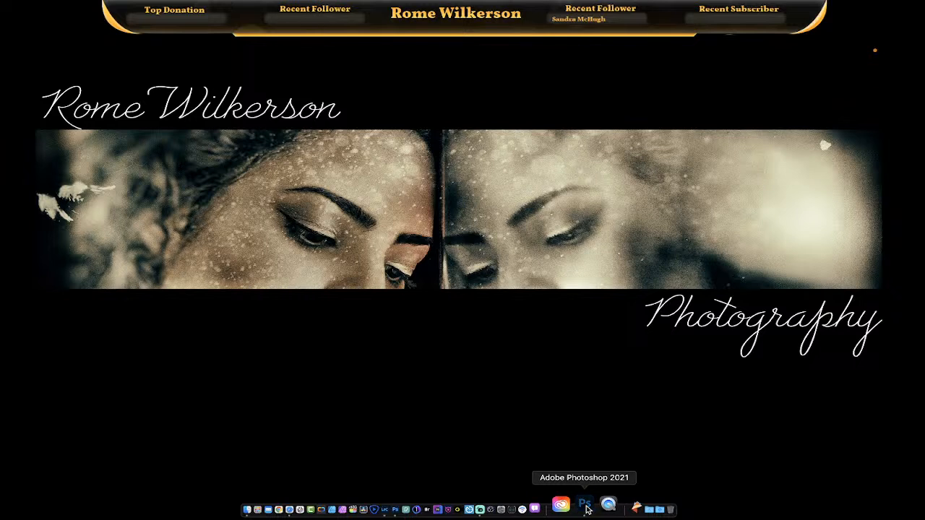
{"action": "right_click", "coordinate": [584, 506]}
{"action": "left_click", "coordinate": [585, 473]}
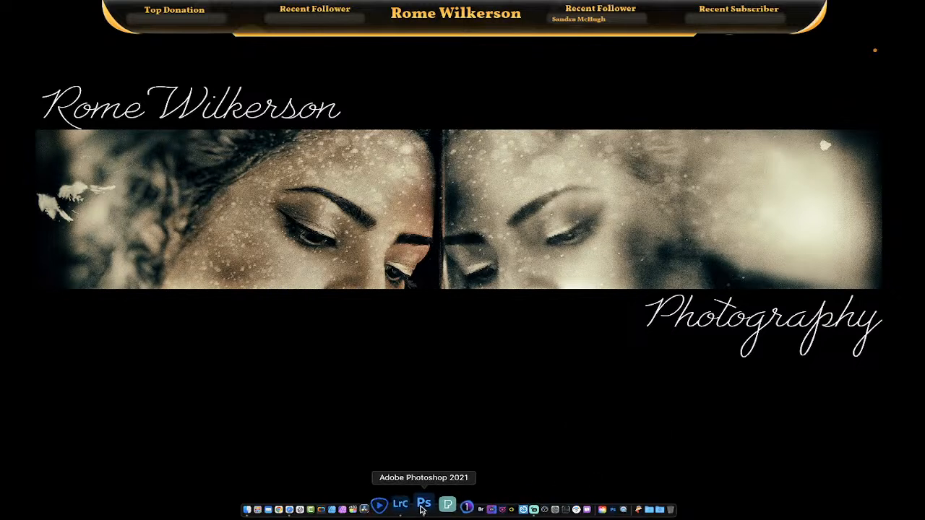
{"action": "left_click", "coordinate": [412, 504]}
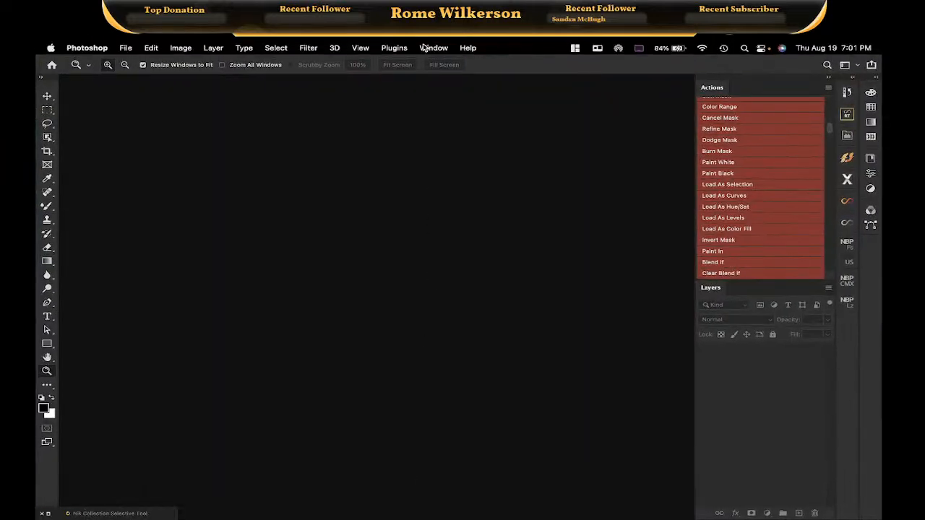
Examine the legacy extensions entries and third-party filter plug-ins available in this Photoshop installation.
{"action": "left_click", "coordinate": [427, 51]}
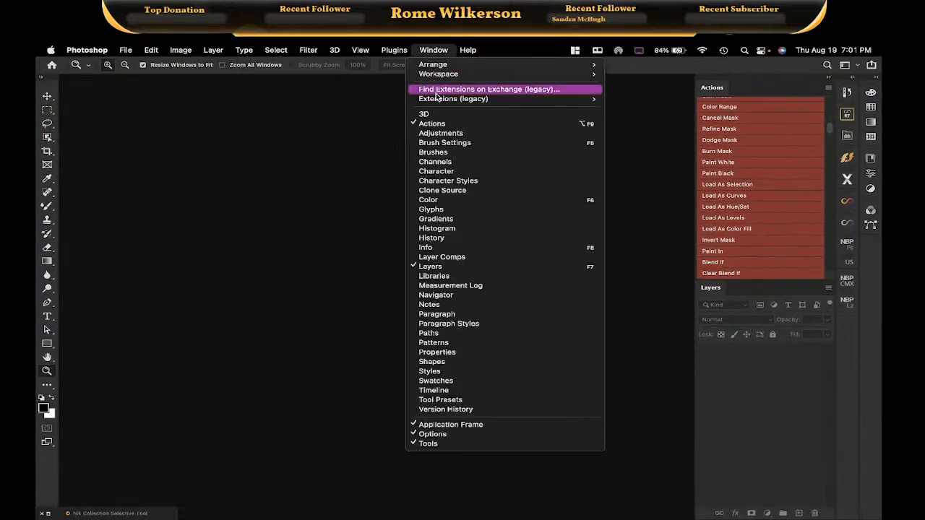
{"action": "mouse_move", "coordinate": [430, 101]}
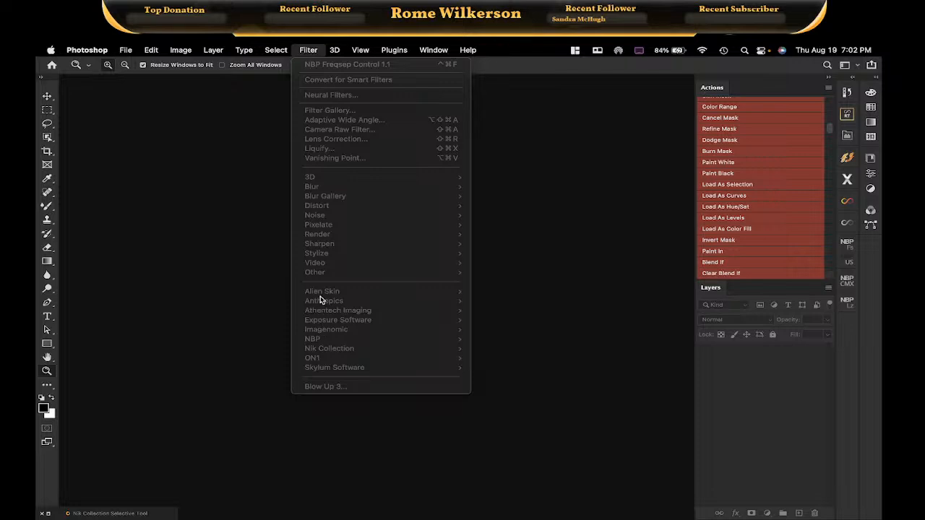
{"action": "left_click", "coordinate": [238, 347]}
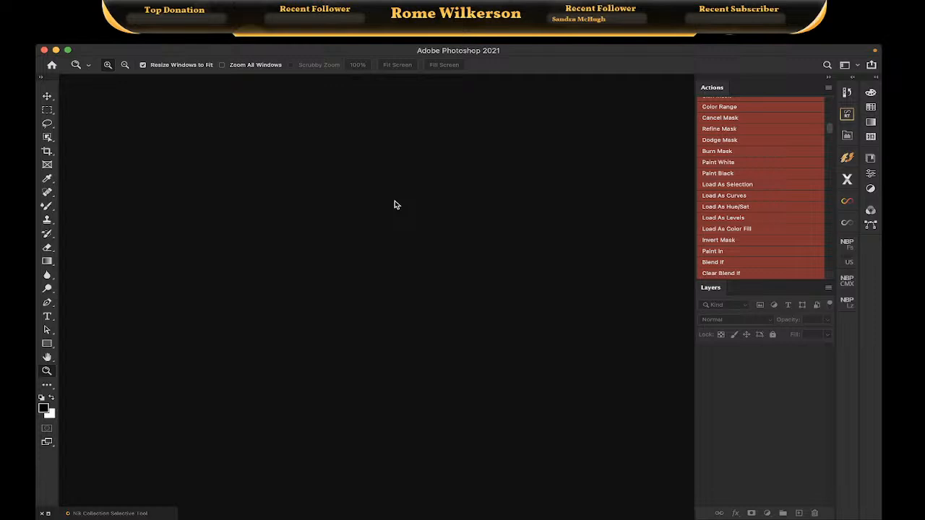
{"action": "mouse_move", "coordinate": [413, 45]}
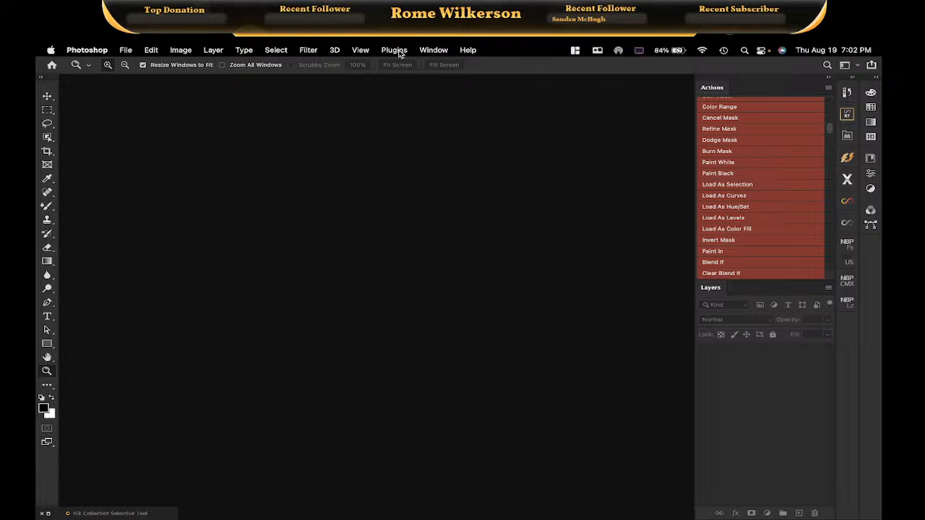
{"action": "left_click", "coordinate": [434, 50]}
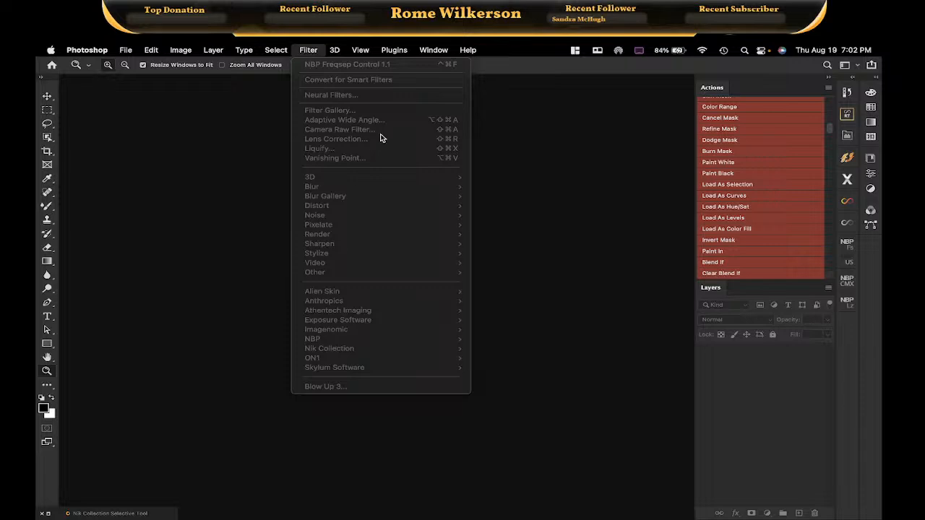
{"action": "mouse_move", "coordinate": [399, 53]}
{"action": "mouse_move", "coordinate": [434, 52]}
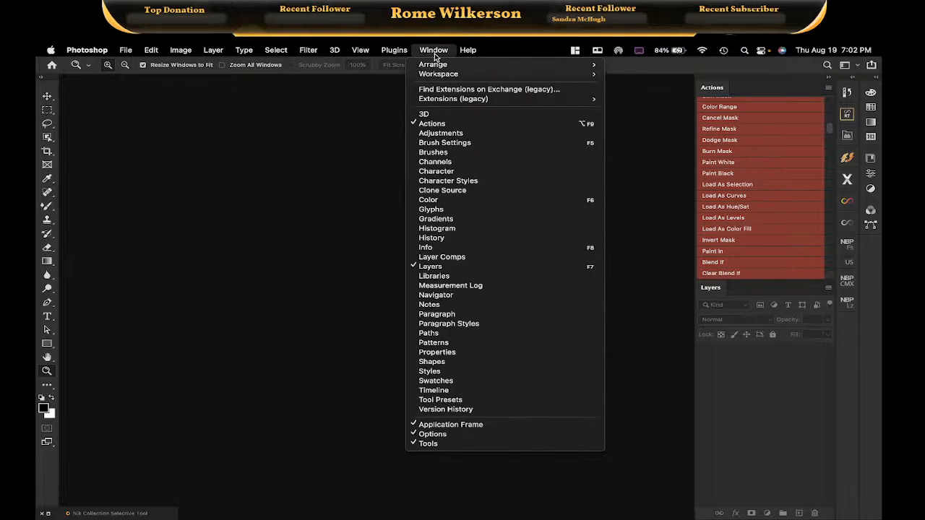
{"action": "left_click", "coordinate": [242, 154]}
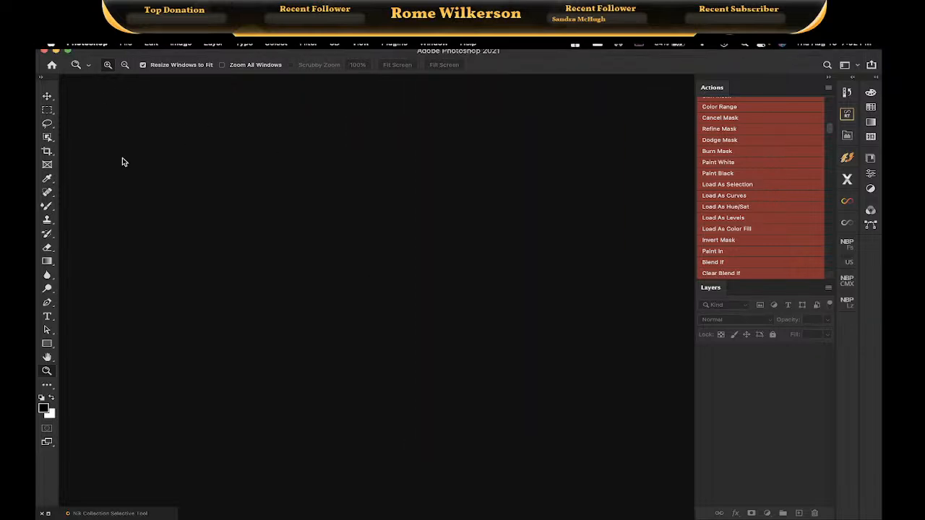
Minimize Photoshop and switch to Adobe Photoshop Lightroom Classic.
{"action": "mouse_move", "coordinate": [95, 46]}
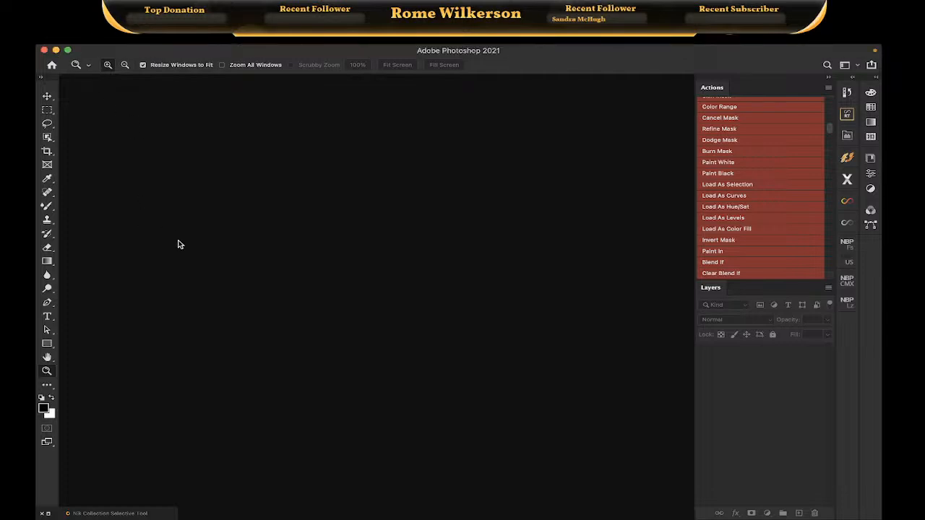
{"action": "left_click", "coordinate": [56, 51]}
{"action": "mouse_move", "coordinate": [282, 511]}
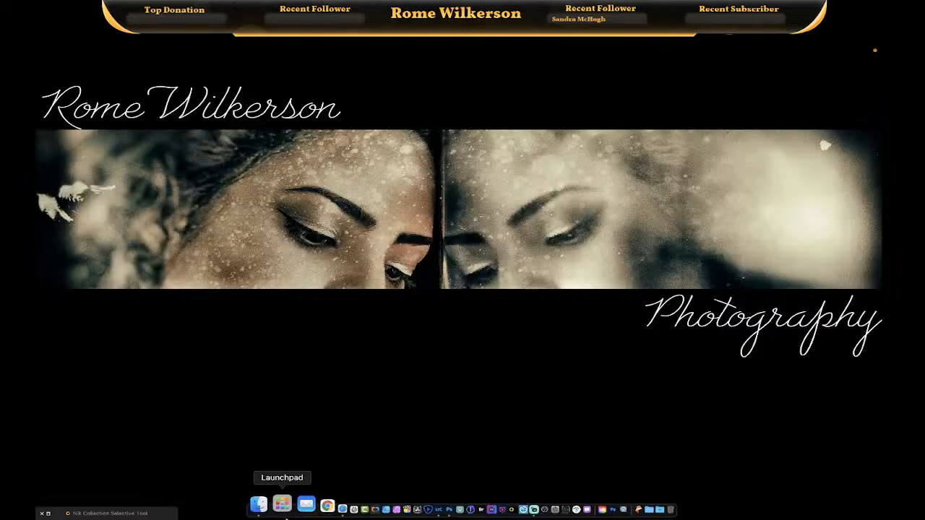
{"action": "left_click", "coordinate": [412, 506]}
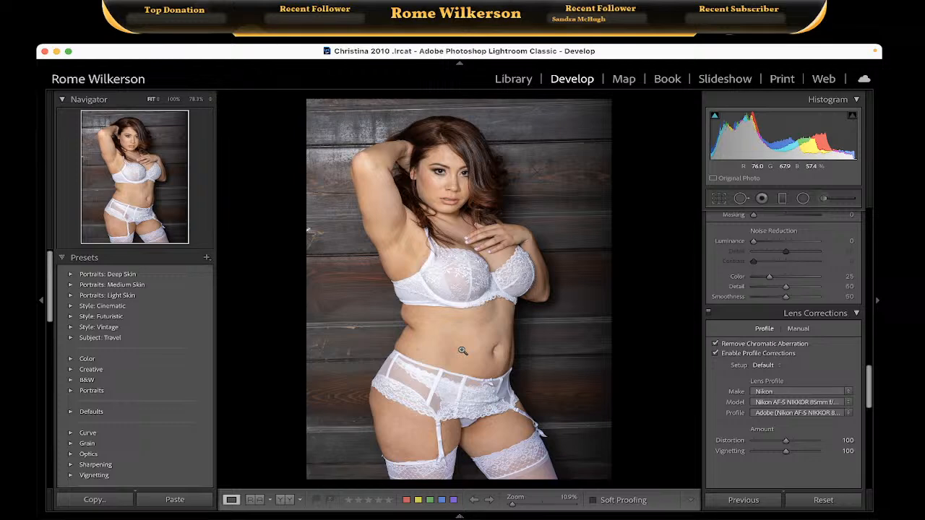
Browse the filmstrip photos and select the unedited portrait with the model's hand raised to her chest.
{"action": "mouse_move", "coordinate": [460, 516]}
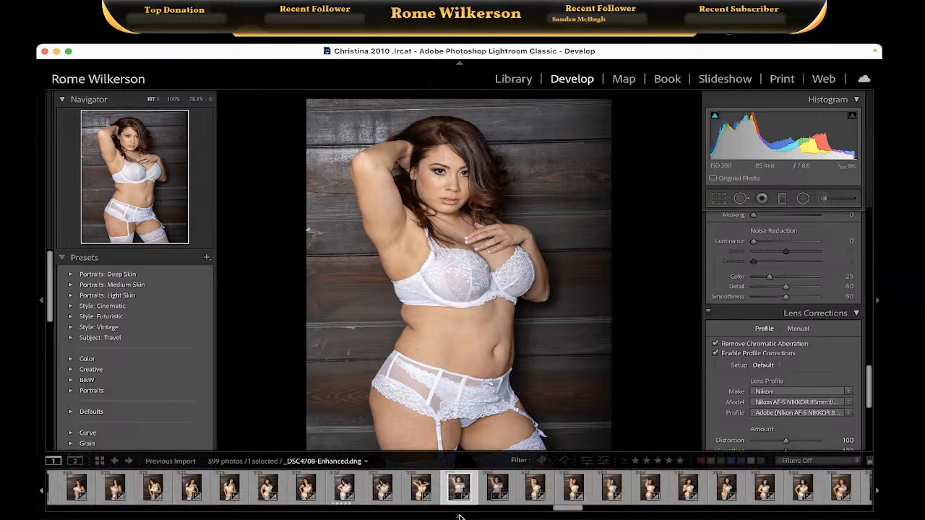
{"action": "left_click", "coordinate": [345, 489]}
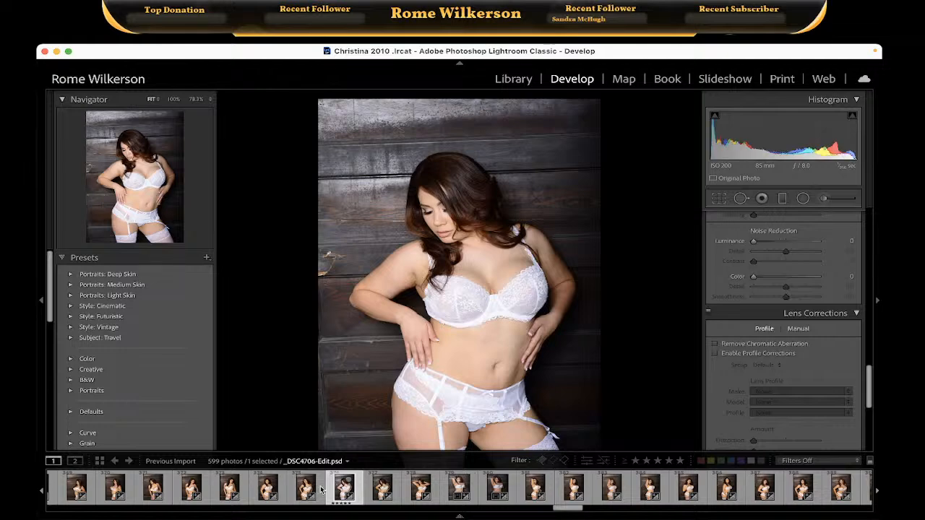
{"action": "left_click", "coordinate": [265, 490]}
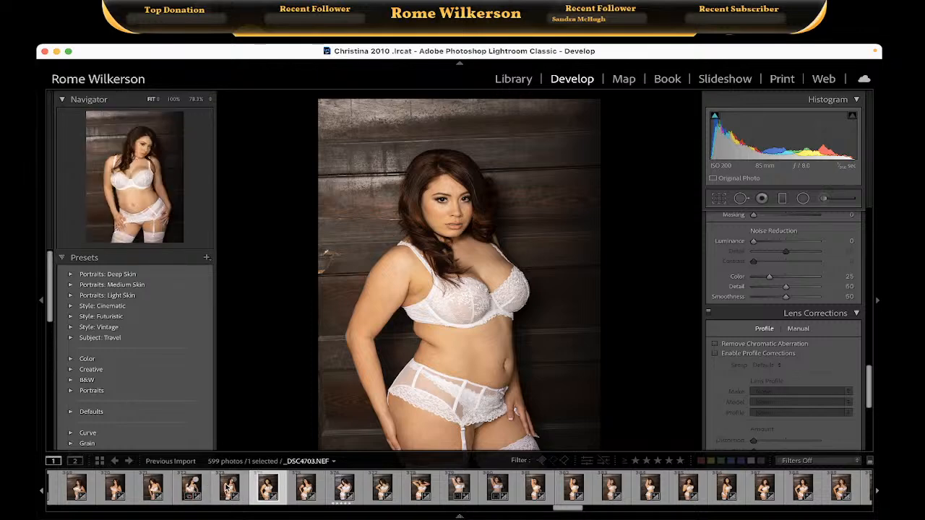
{"action": "left_click", "coordinate": [229, 488]}
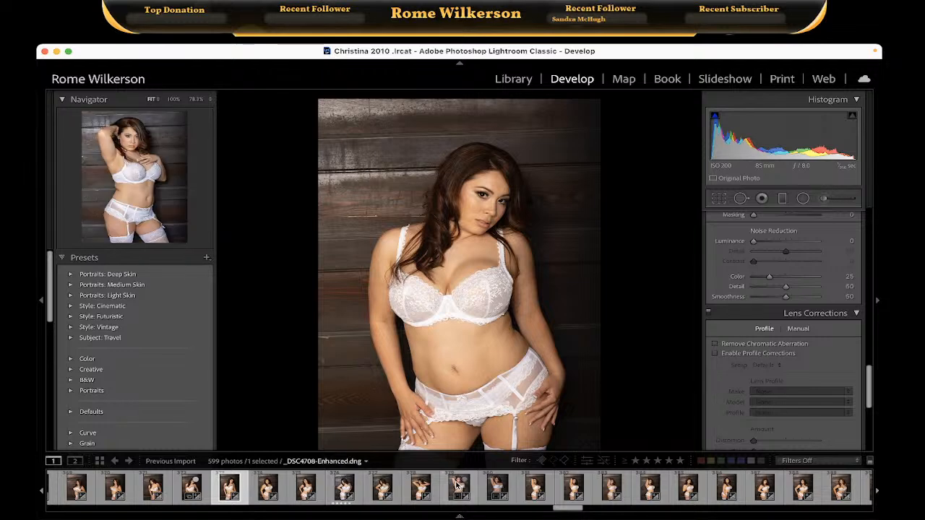
{"action": "scroll", "coordinate": [458, 486], "scroll_direction": "right", "scroll_amount": 1}
{"action": "scroll", "coordinate": [456, 486], "scroll_direction": "right", "scroll_amount": 5}
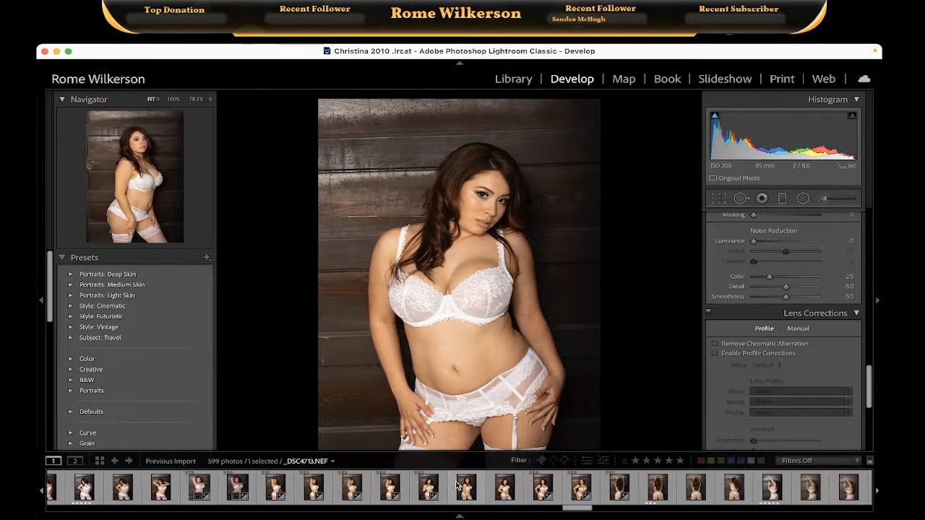
{"action": "left_click", "coordinate": [429, 491]}
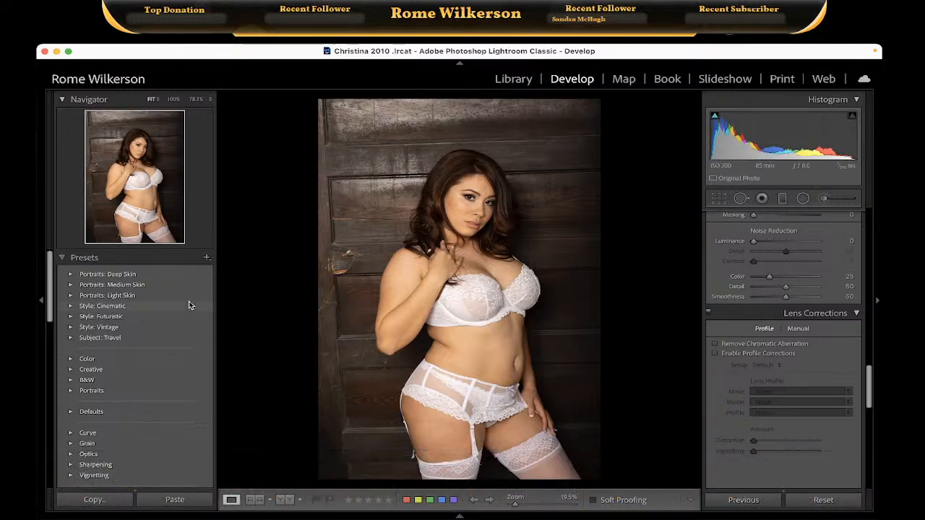
Look through the Develop preset groups down to User Presets.
{"action": "scroll", "coordinate": [124, 292], "scroll_direction": "down", "scroll_amount": 5}
{"action": "scroll", "coordinate": [123, 290], "scroll_direction": "down", "scroll_amount": 15}
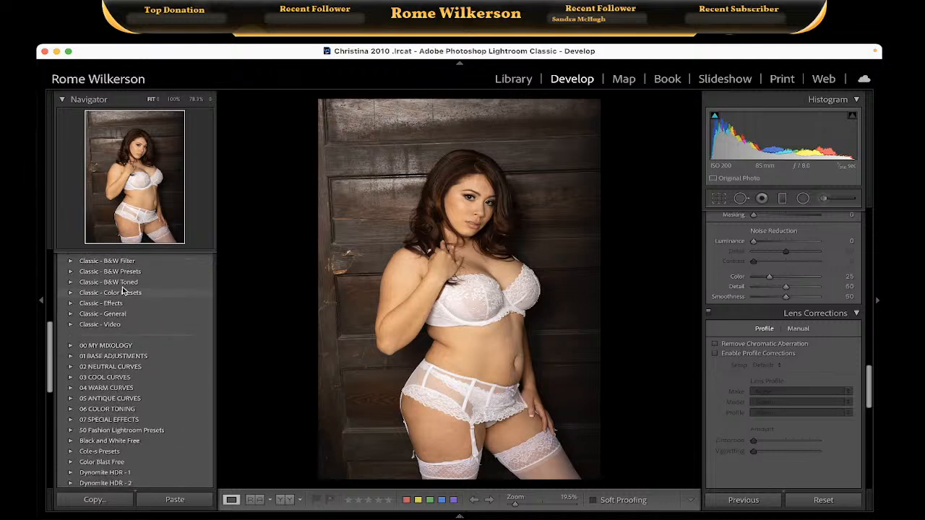
{"action": "scroll", "coordinate": [122, 290], "scroll_direction": "down", "scroll_amount": 5}
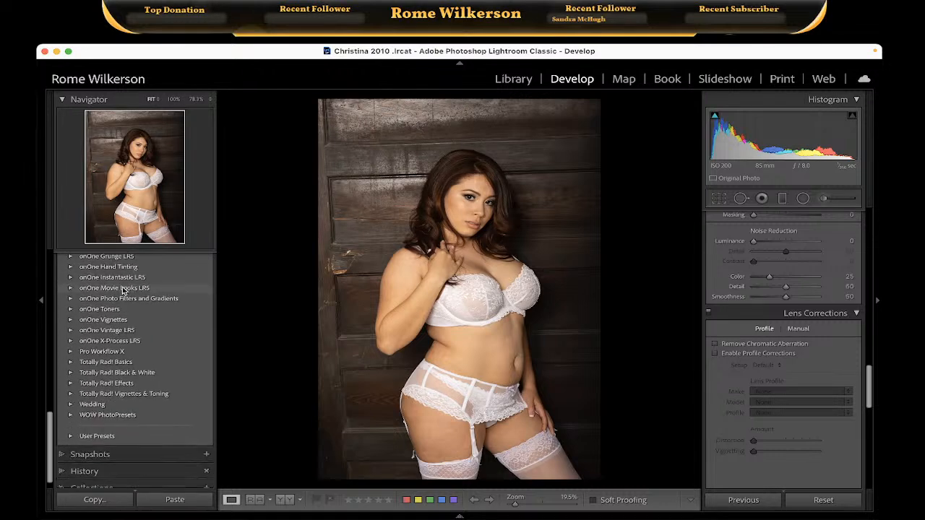
Review the base, lens correction and vignette presets inside the Pro Workflow X group.
{"action": "scroll", "coordinate": [123, 290], "scroll_direction": "up", "scroll_amount": 10}
{"action": "scroll", "coordinate": [123, 290], "scroll_direction": "down", "scroll_amount": 7}
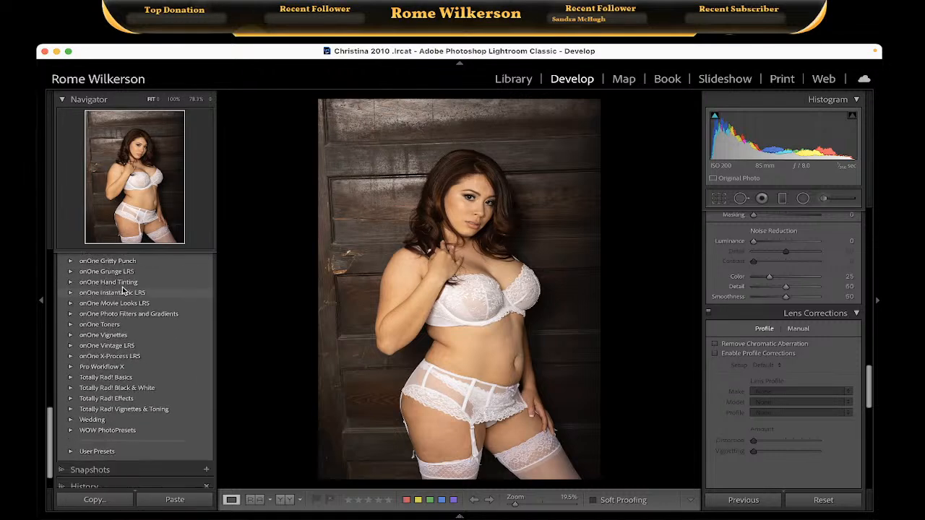
{"action": "left_click", "coordinate": [71, 339]}
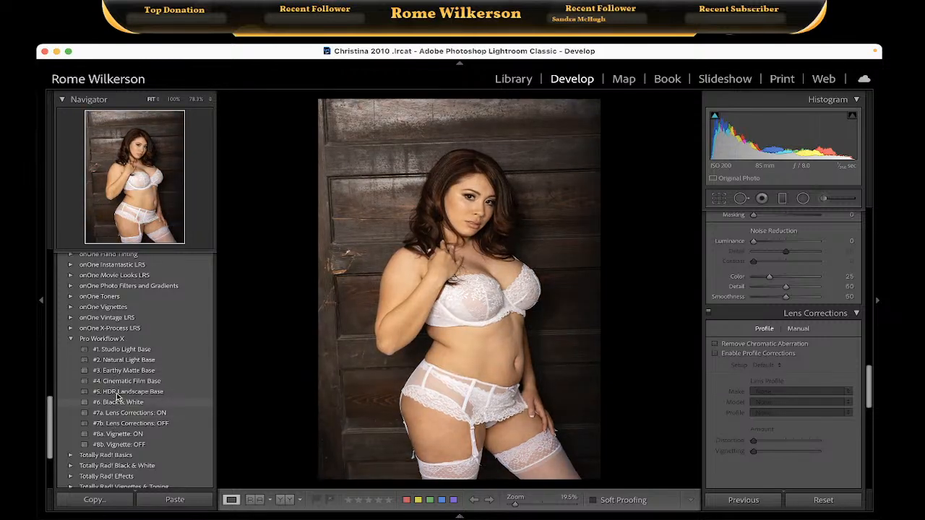
{"action": "left_click", "coordinate": [71, 338]}
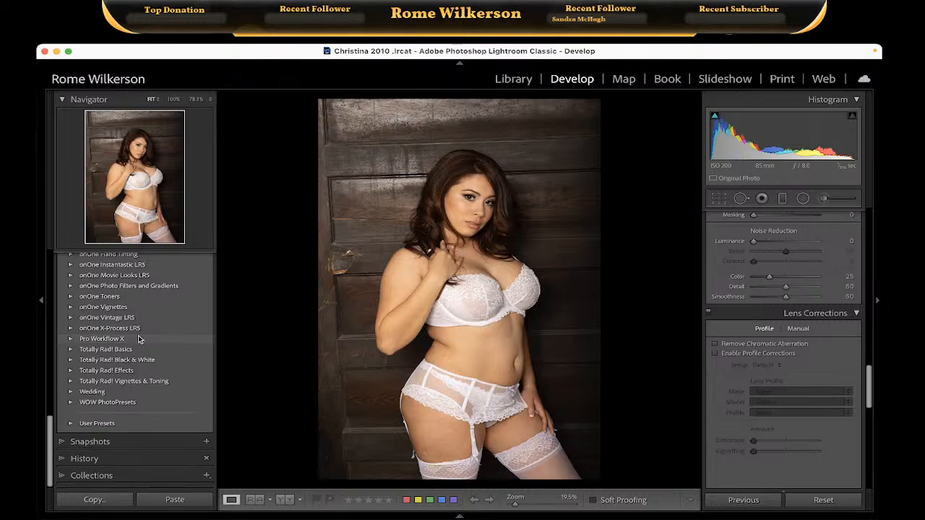
Inspect the portrait's face, hand and chest at close range, and return to the full-photo view.
{"action": "left_click", "coordinate": [472, 201]}
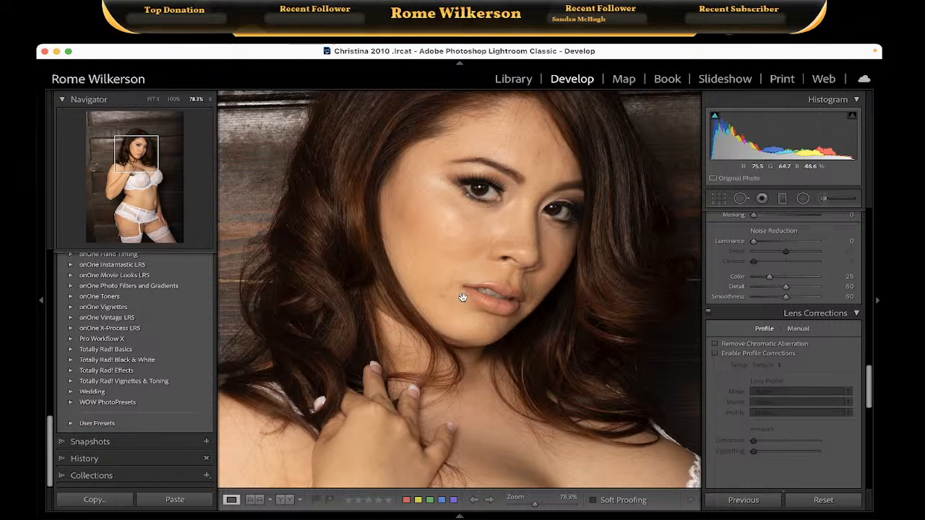
{"action": "scroll", "coordinate": [463, 297], "scroll_direction": "down", "scroll_amount": 10}
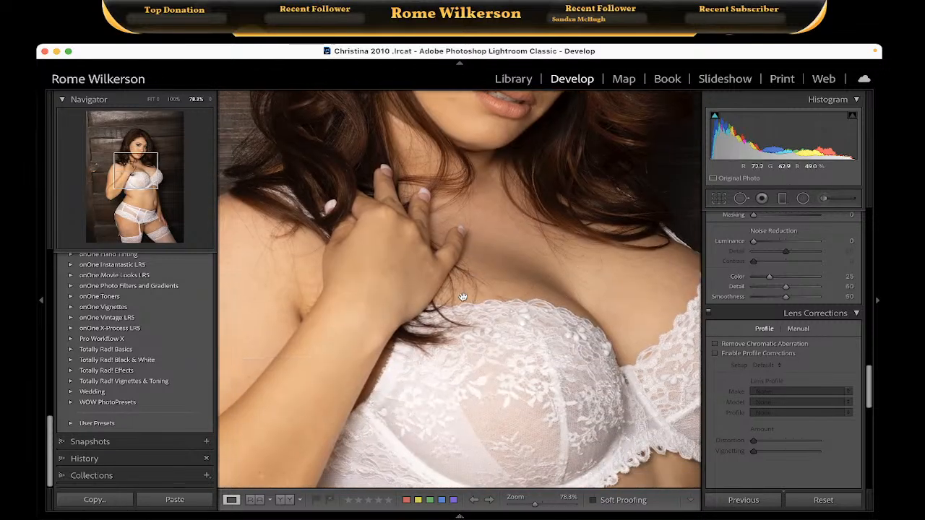
{"action": "scroll", "coordinate": [463, 297], "scroll_direction": "up", "scroll_amount": 3}
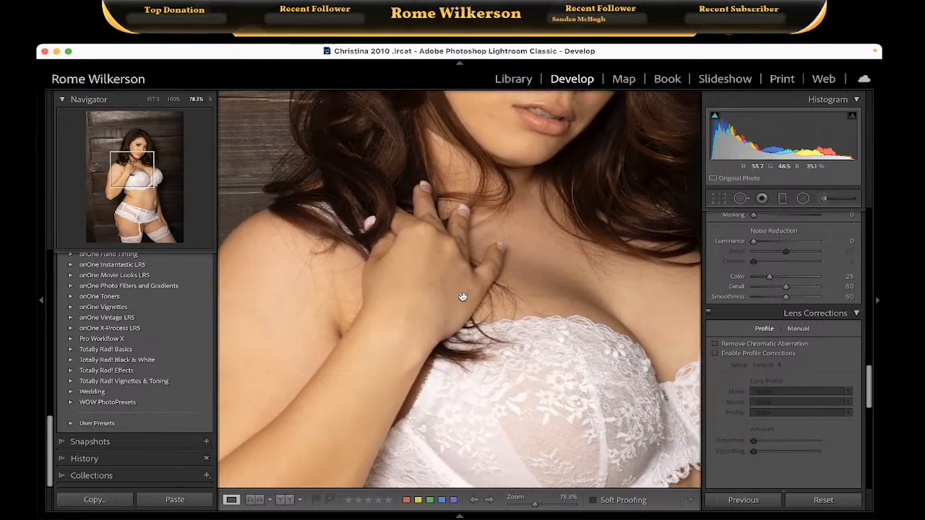
{"action": "left_click", "coordinate": [508, 221]}
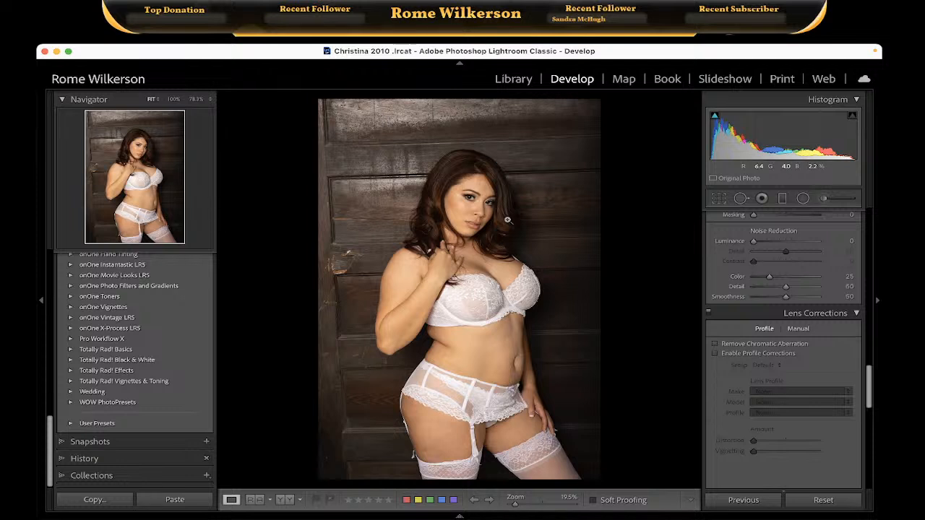
Select the raised-arm portrait _DSC4711-Edit.psd from the filmstrip and inspect its face up close.
{"action": "mouse_move", "coordinate": [459, 513]}
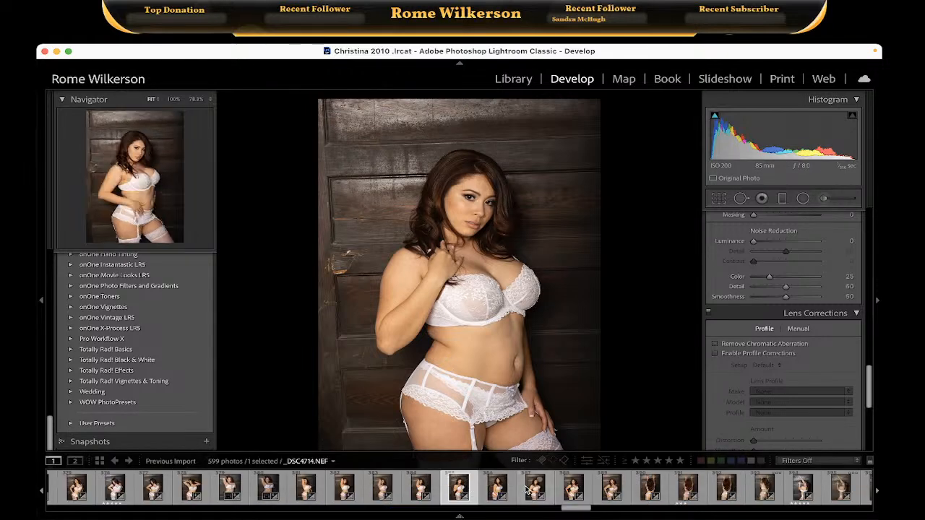
{"action": "scroll", "coordinate": [541, 488], "scroll_direction": "right", "scroll_amount": 2}
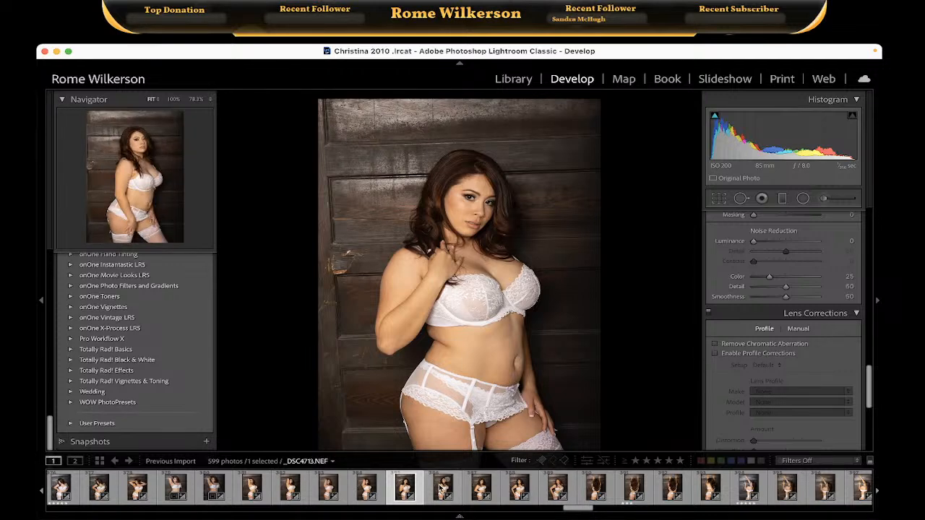
{"action": "left_click", "coordinate": [331, 490]}
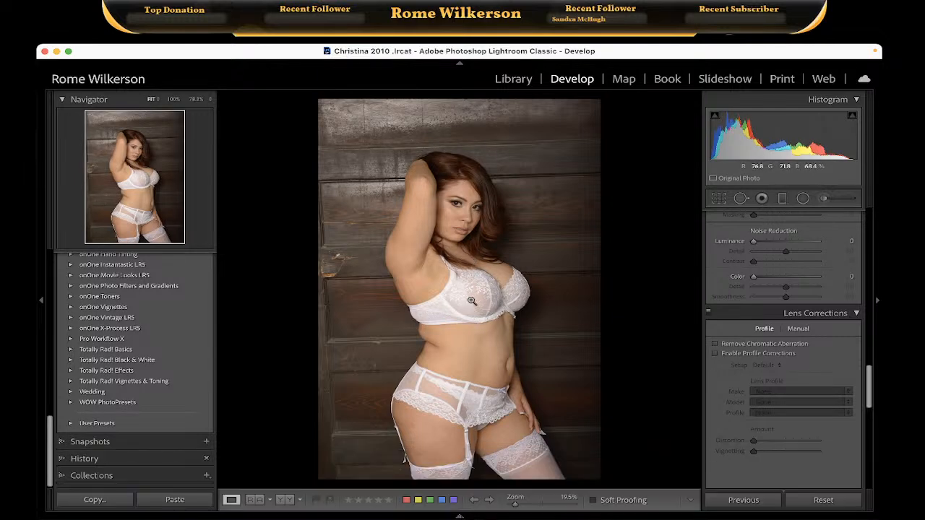
{"action": "left_click", "coordinate": [454, 212]}
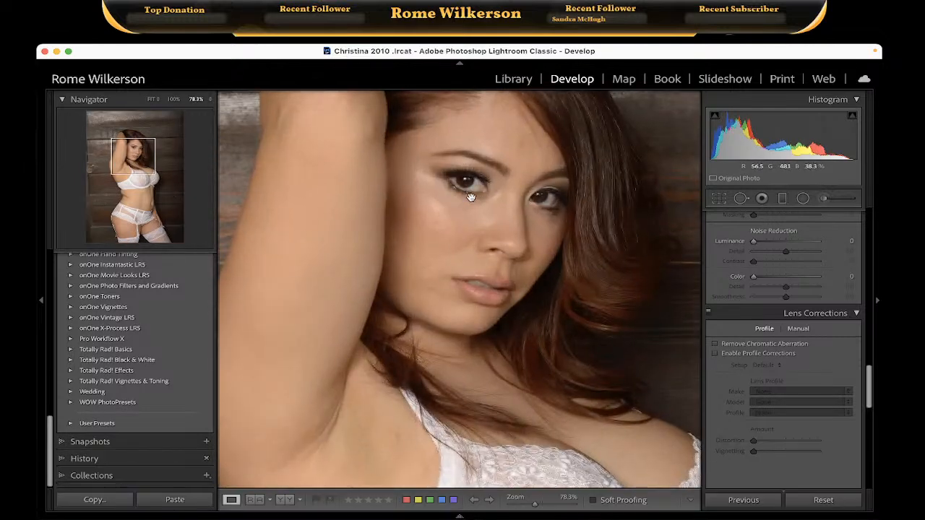
{"action": "left_click", "coordinate": [471, 198]}
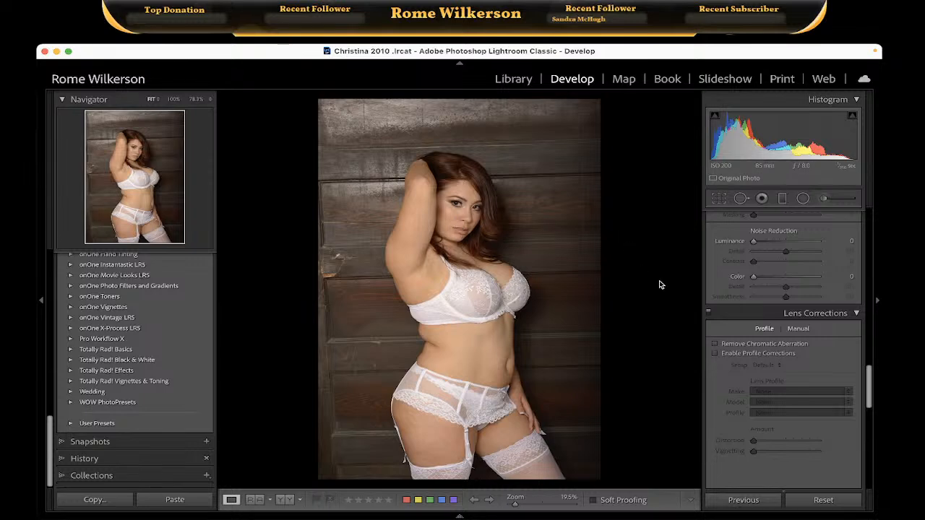
Apply automatic tone to the portrait and crop away some of the wall along its top and left edges.
{"action": "scroll", "coordinate": [715, 354], "scroll_direction": "up", "scroll_amount": 10}
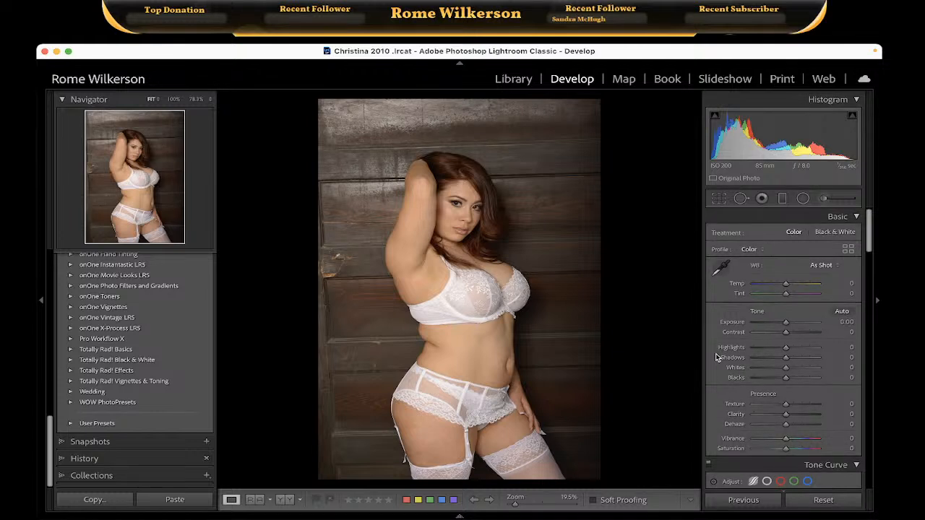
{"action": "left_click", "coordinate": [842, 311]}
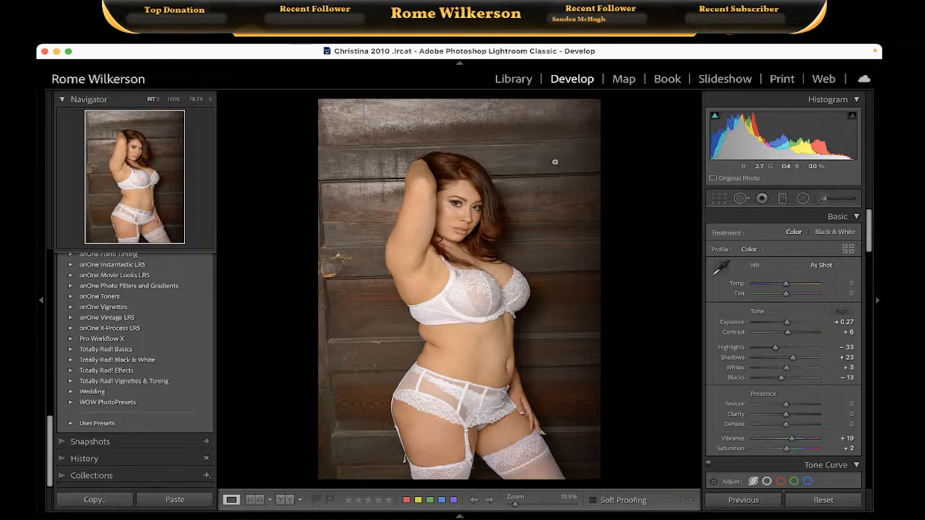
{"action": "left_click", "coordinate": [719, 199]}
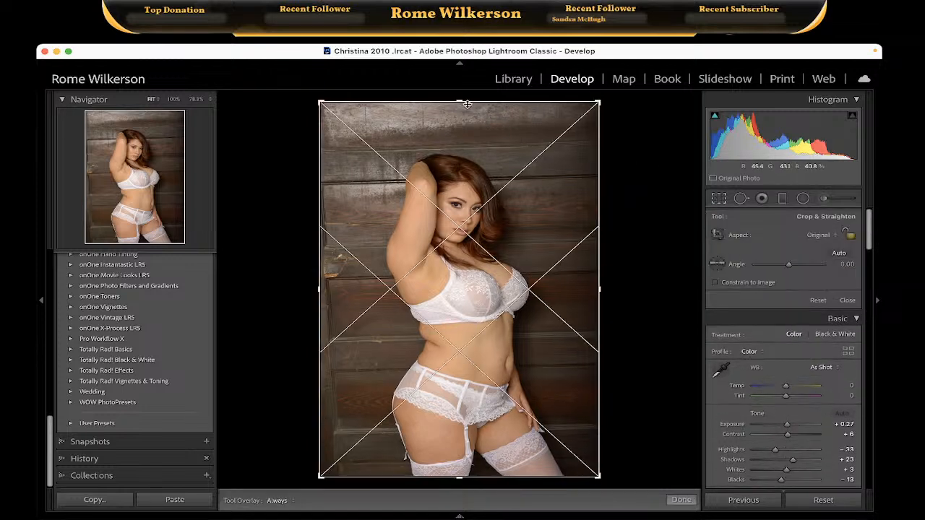
{"action": "left_click_drag", "start_coordinate": [461, 103], "coordinate": [459, 124]}
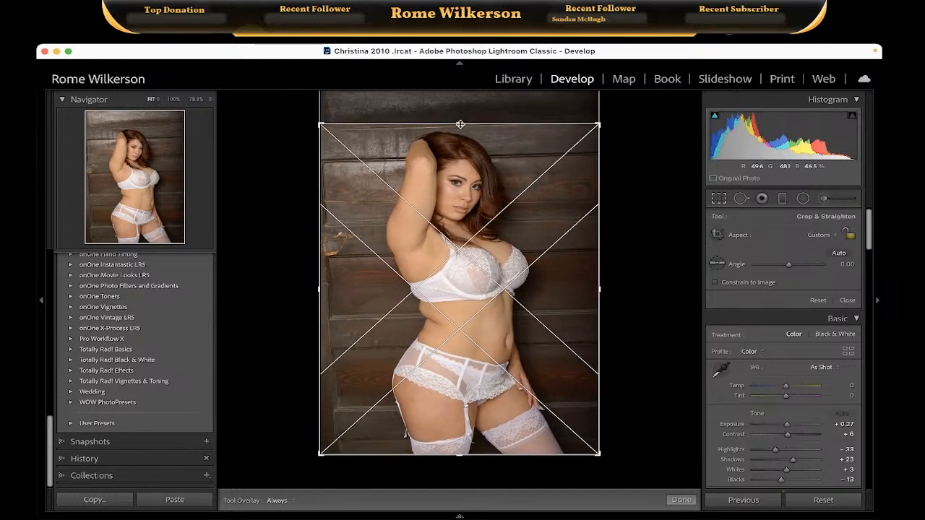
{"action": "left_click_drag", "start_coordinate": [319, 125], "coordinate": [331, 126]}
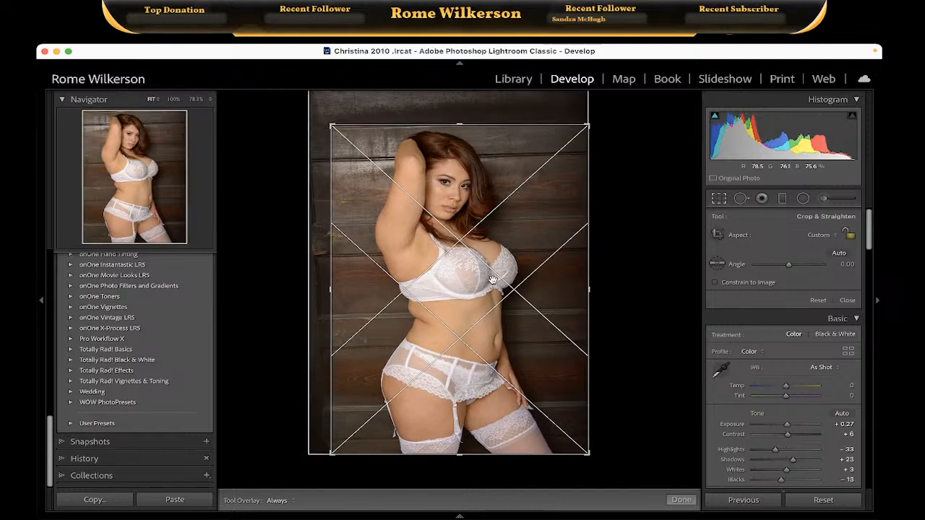
{"action": "key", "text": "Return"}
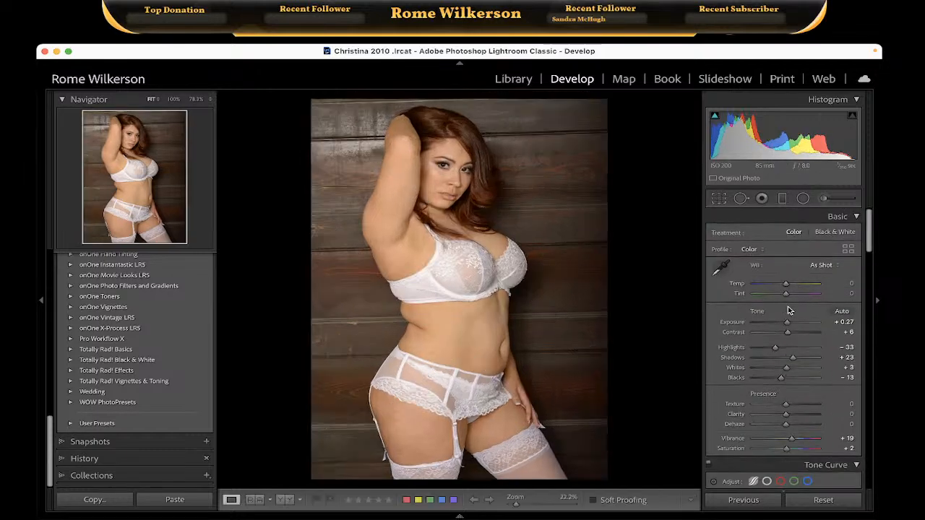
Sample the white lingerie for a Temp −8, Tint −15 white balance, and set Exposure to −0.10 and Contrast to +14.
{"action": "left_click", "coordinate": [723, 269]}
{"action": "left_click", "coordinate": [466, 394]}
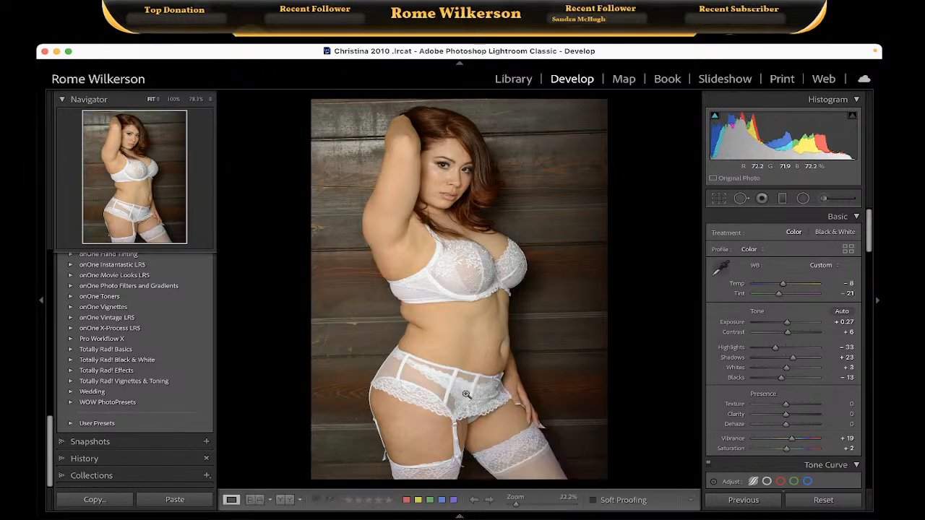
{"action": "left_click", "coordinate": [722, 268]}
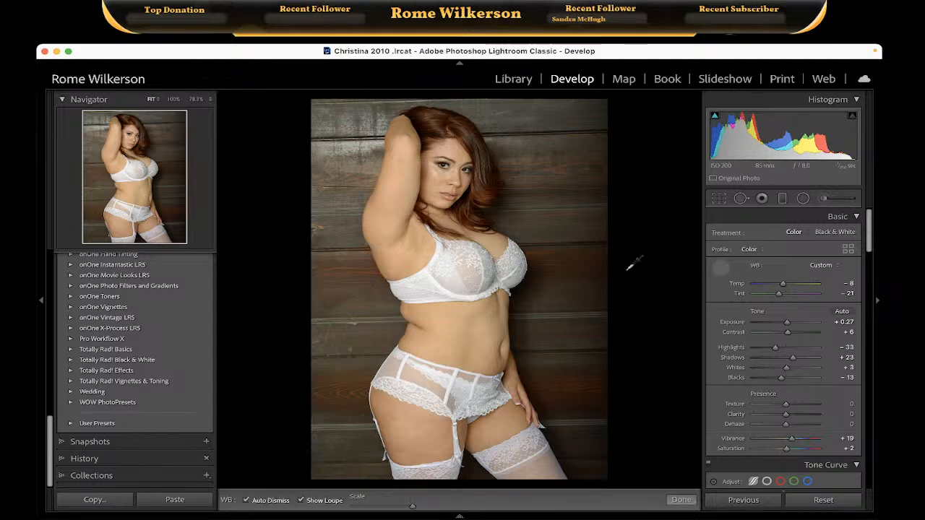
{"action": "left_click", "coordinate": [448, 291]}
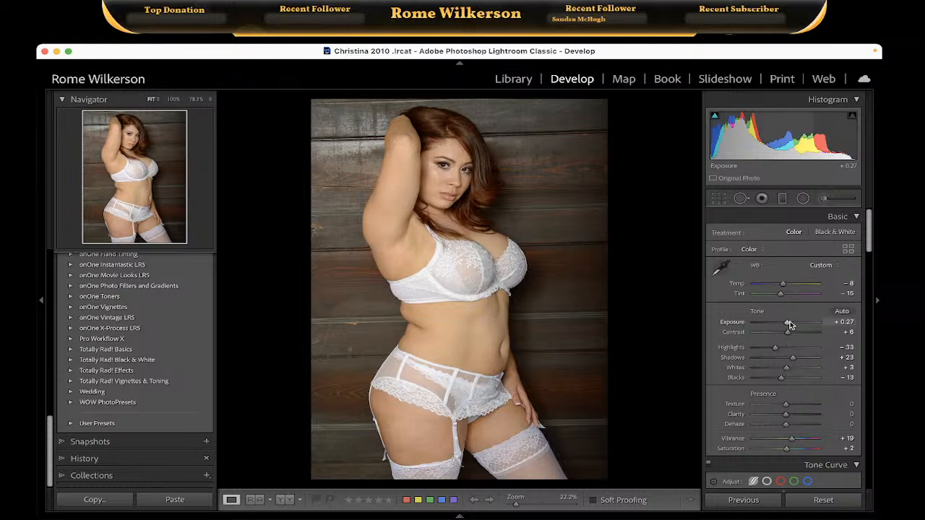
{"action": "left_click_drag", "start_coordinate": [789, 324], "coordinate": [791, 334]}
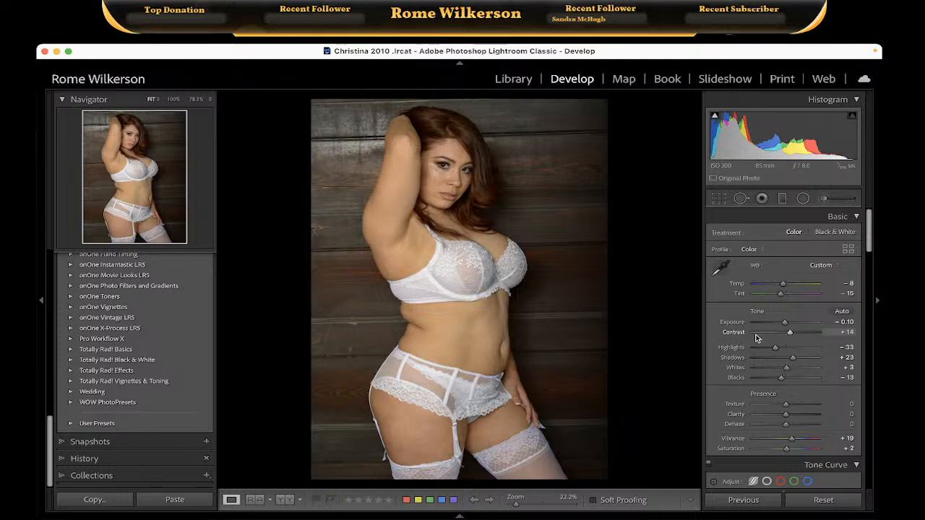
Enable profile corrections and chromatic aberration removal in the edited portrait's lens corrections.
{"action": "scroll", "coordinate": [756, 337], "scroll_direction": "down", "scroll_amount": 15}
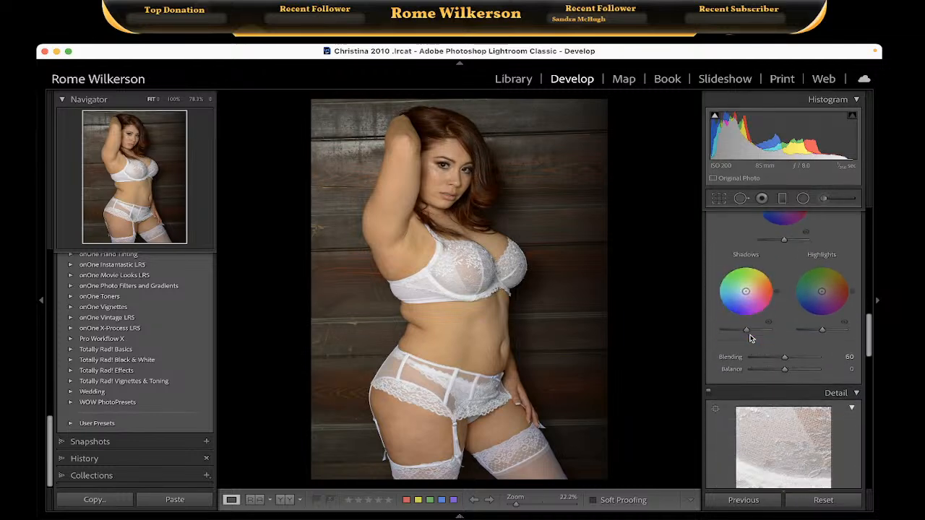
{"action": "scroll", "coordinate": [750, 338], "scroll_direction": "down", "scroll_amount": 10}
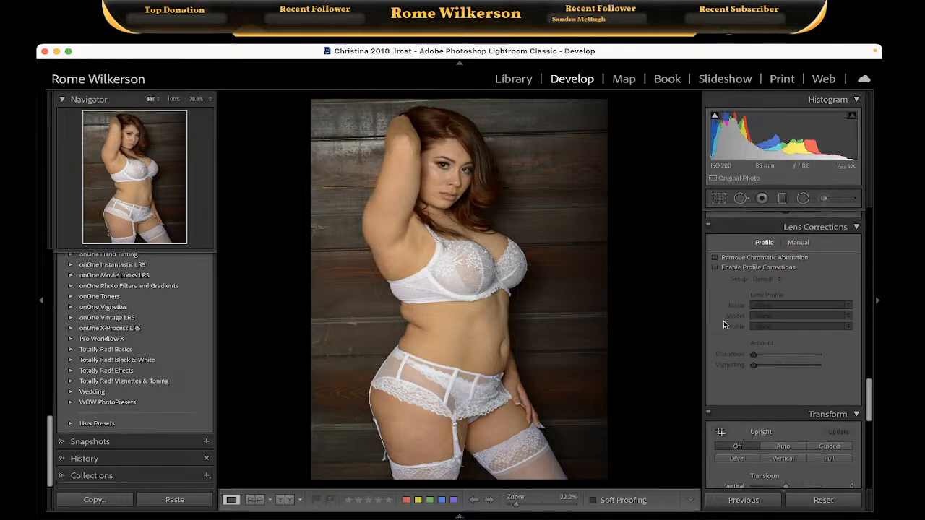
{"action": "left_click", "coordinate": [715, 268]}
{"action": "left_click", "coordinate": [715, 258]}
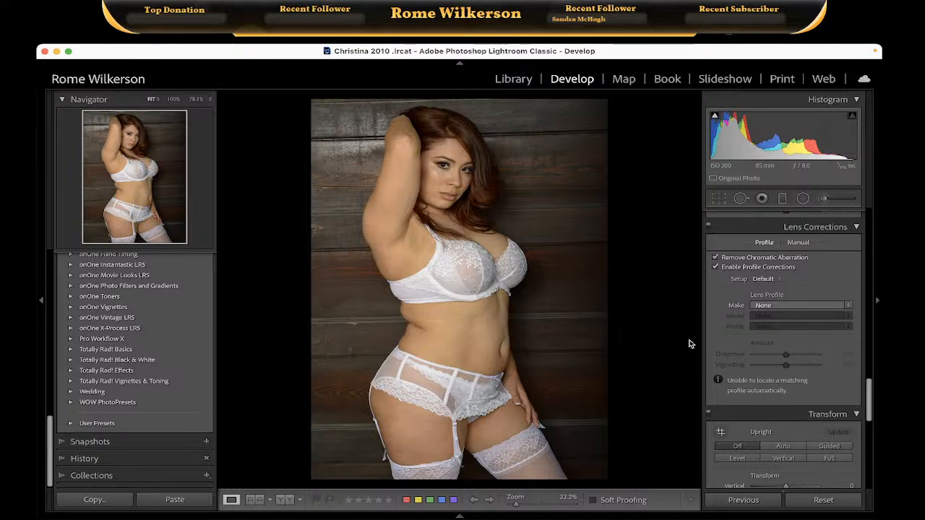
Select the raw version _DSC4711.NEF from the filmstrip and enable its lens profile corrections.
{"action": "mouse_move", "coordinate": [462, 517]}
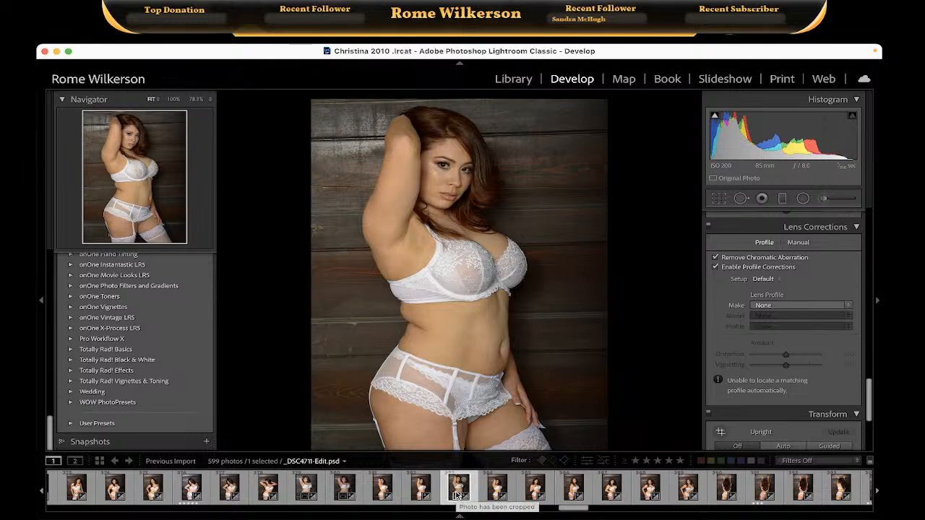
{"action": "left_click", "coordinate": [422, 488]}
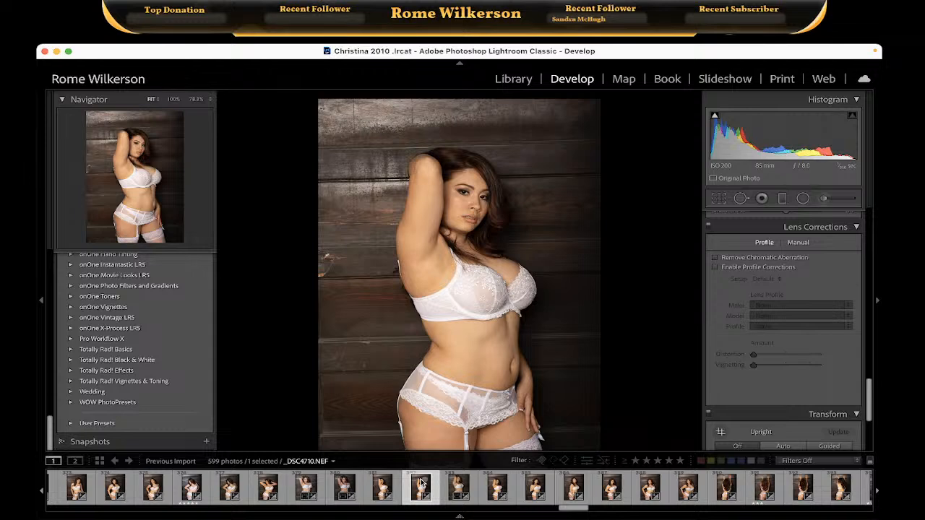
{"action": "left_click", "coordinate": [498, 488]}
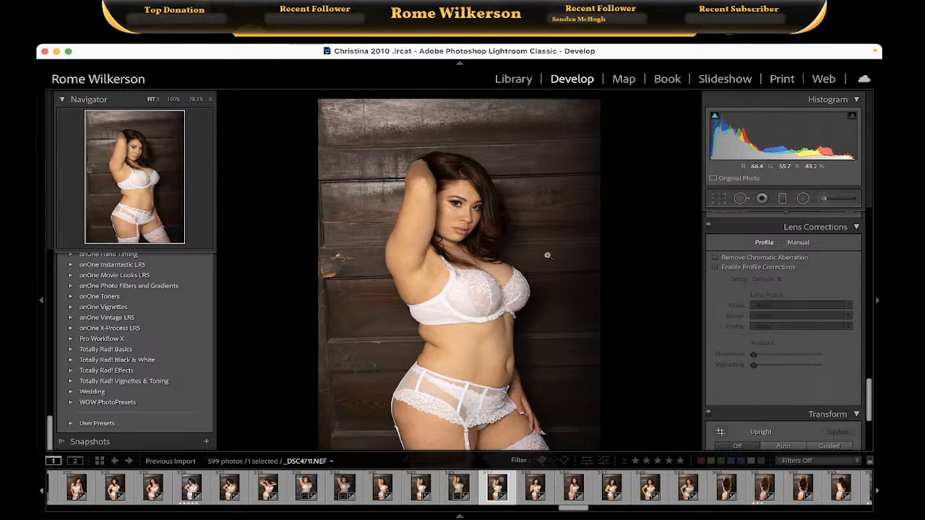
{"action": "mouse_move", "coordinate": [504, 509]}
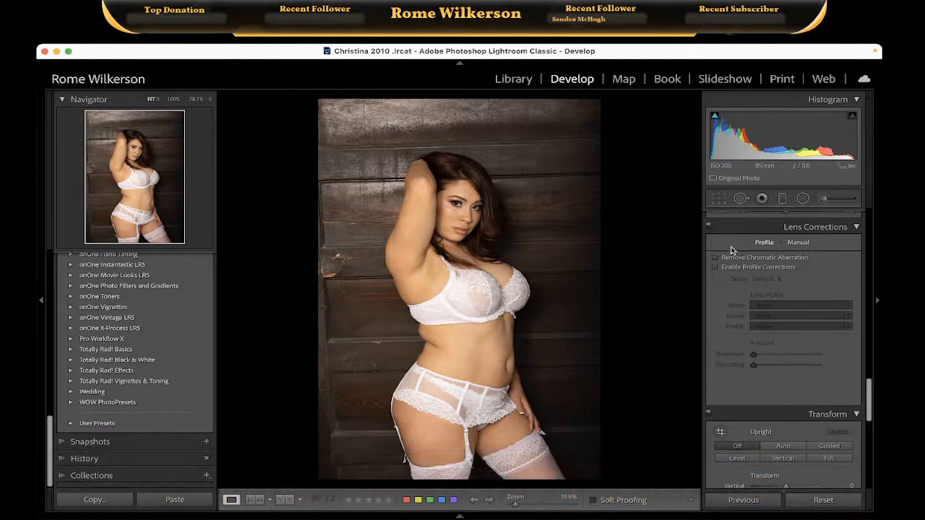
{"action": "left_click", "coordinate": [714, 268]}
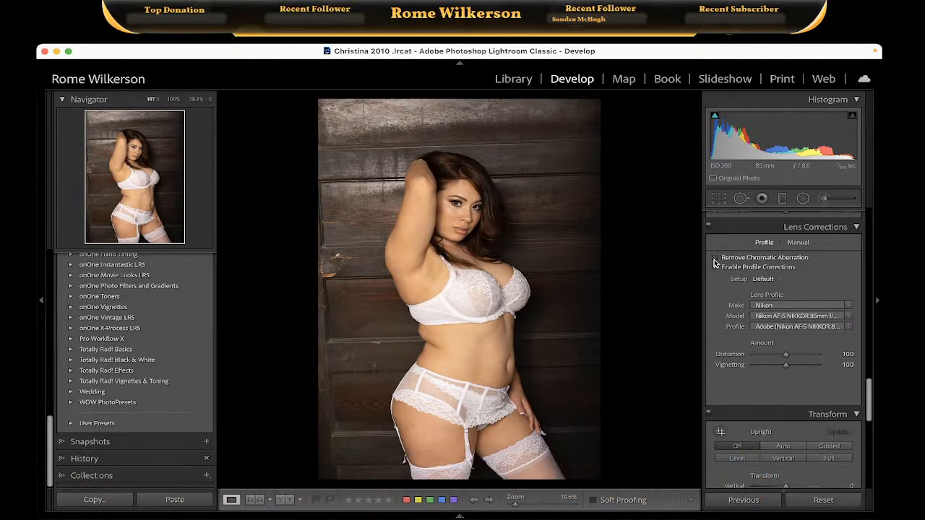
Apply automatic tone to the raw portrait and neutralise its white balance by sampling the white lingerie, giving Tint −10.
{"action": "scroll", "coordinate": [722, 274], "scroll_direction": "up", "scroll_amount": 10}
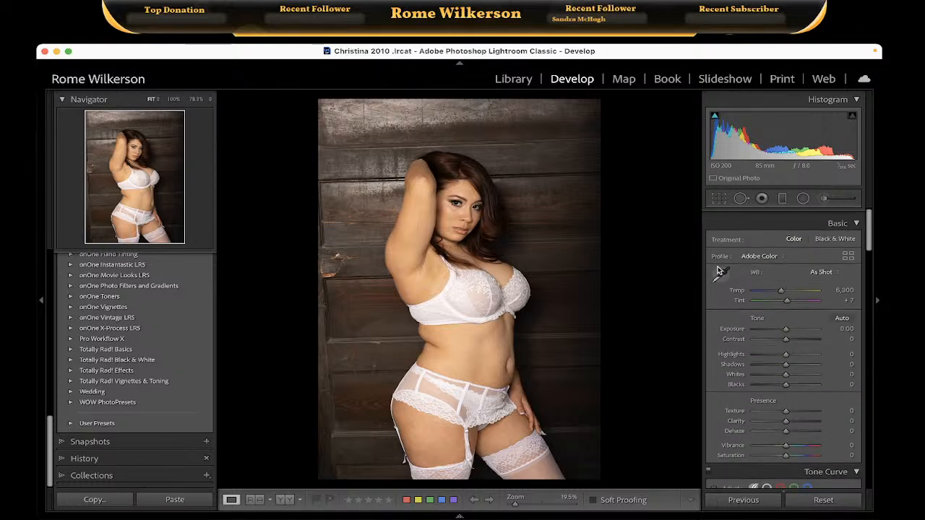
{"action": "left_click", "coordinate": [843, 312]}
{"action": "left_click", "coordinate": [720, 267]}
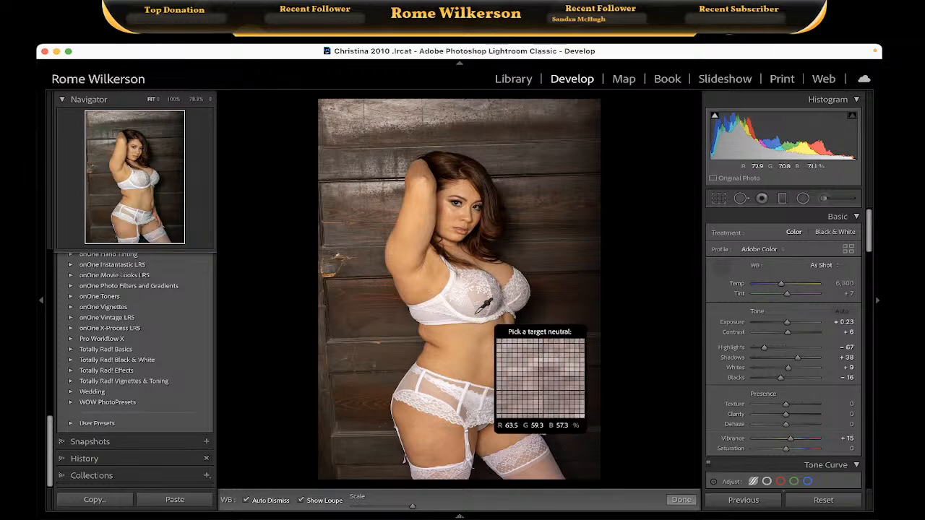
{"action": "left_click", "coordinate": [459, 316]}
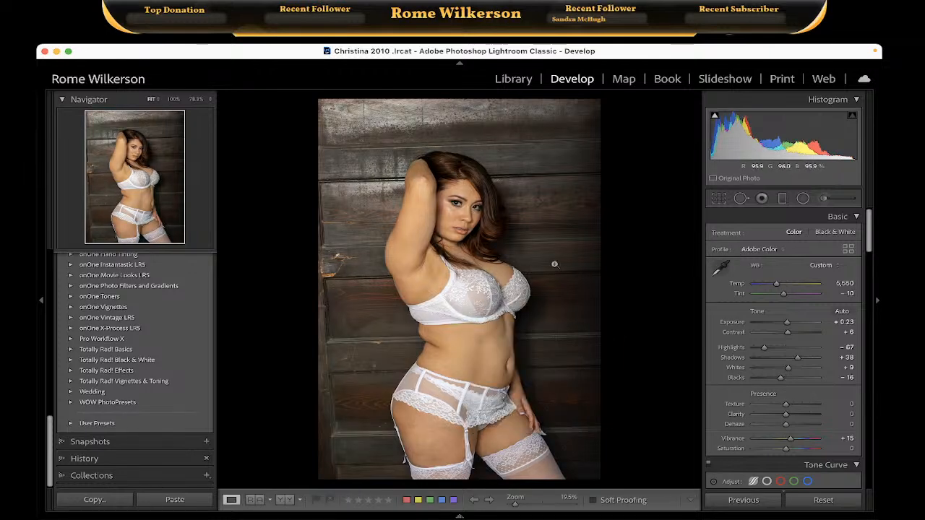
Warm the raw portrait's Temp to 6,138 and crop it tighter by trimming the wall above and to the left of the woman.
{"action": "left_click", "coordinate": [719, 200]}
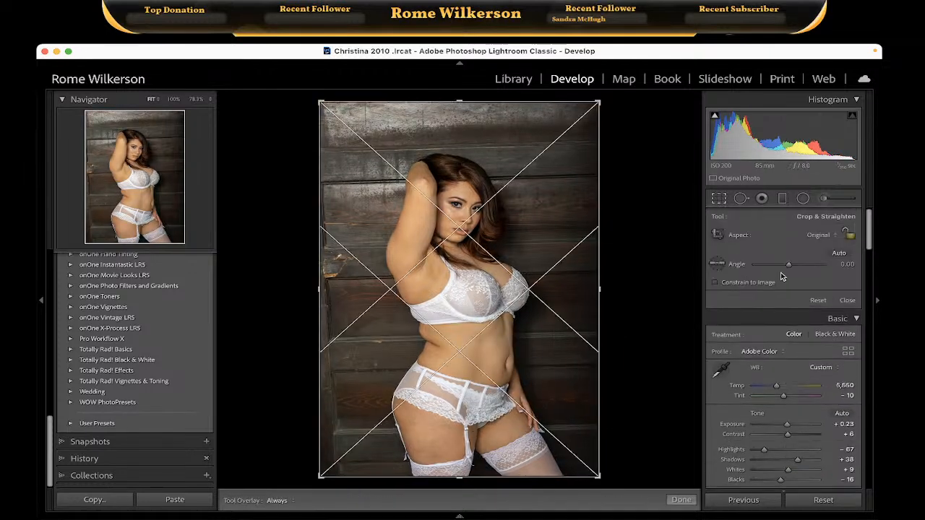
{"action": "left_click_drag", "start_coordinate": [777, 389], "coordinate": [779, 387]}
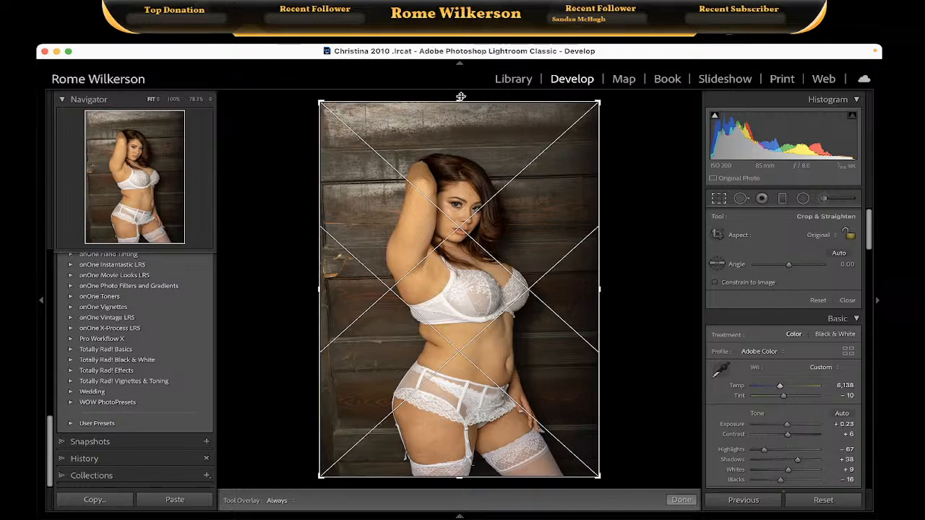
{"action": "left_click_drag", "start_coordinate": [460, 101], "coordinate": [460, 122]}
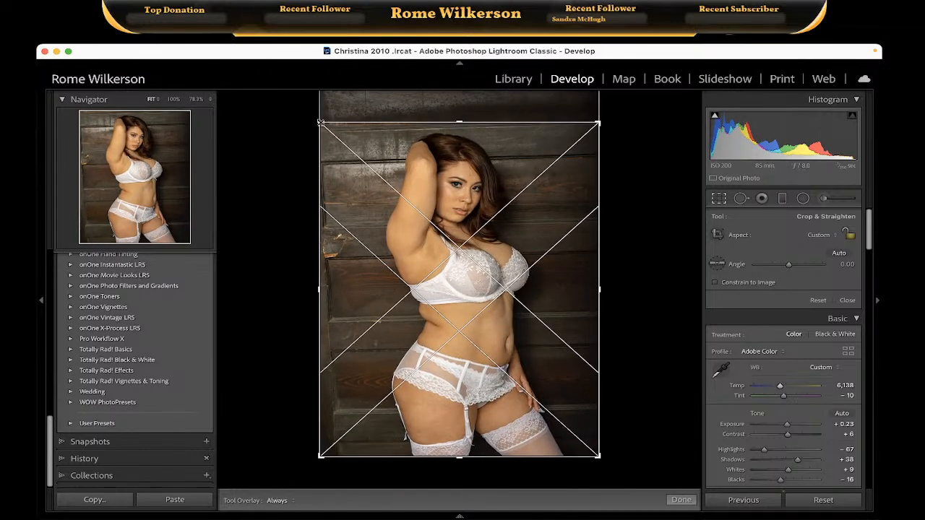
{"action": "left_click_drag", "start_coordinate": [320, 123], "coordinate": [330, 124]}
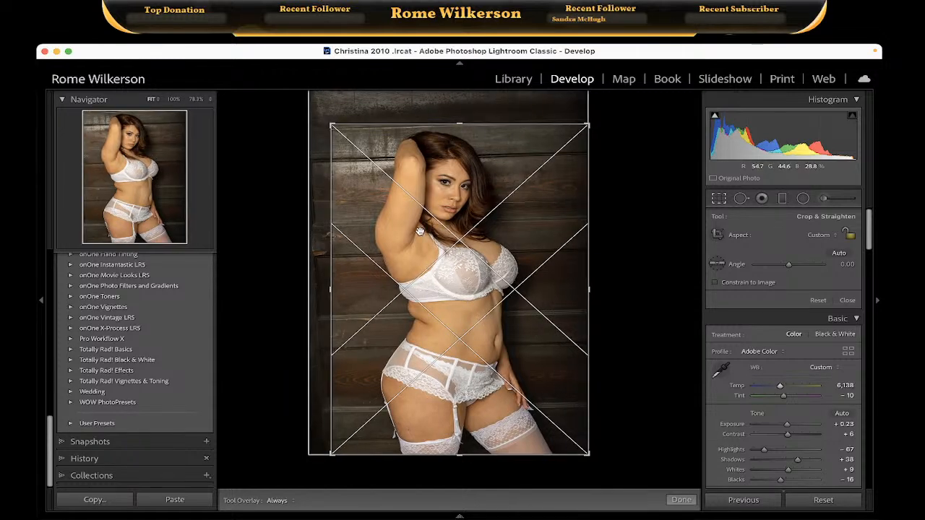
{"action": "key", "text": "Return"}
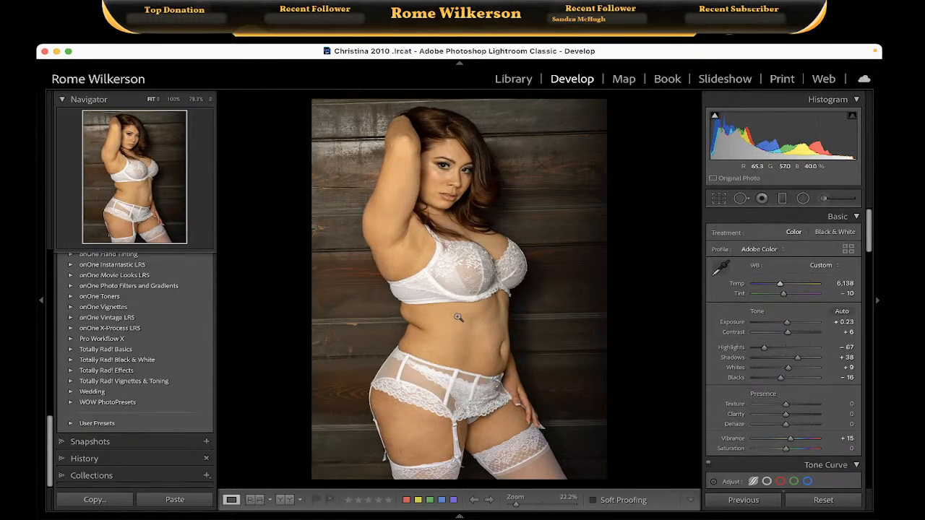
Neutralise the white balance by sampling the white of the woman's eye, giving Temp 5,100 and Tint +1.
{"action": "left_click", "coordinate": [451, 285]}
{"action": "scroll", "coordinate": [431, 201], "scroll_direction": "up", "scroll_amount": 10}
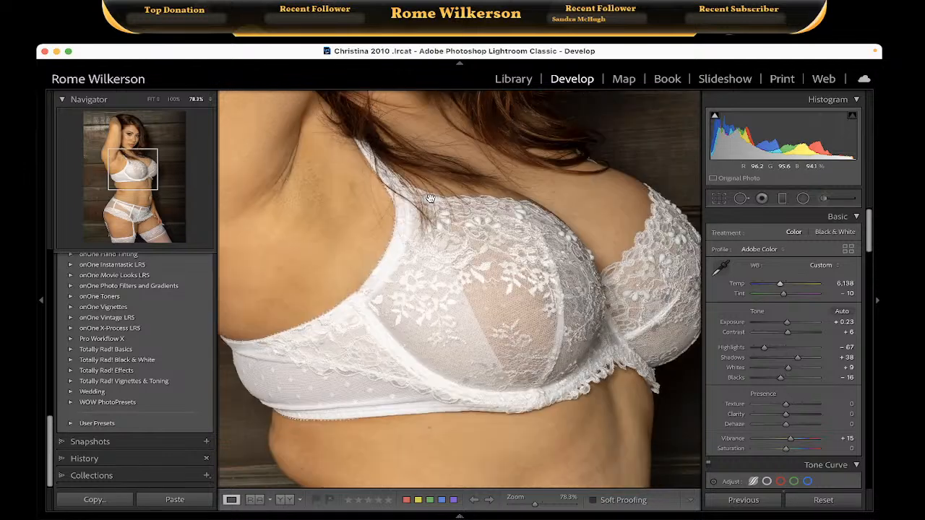
{"action": "left_click_drag", "start_coordinate": [433, 143], "coordinate": [422, 211]}
{"action": "left_click", "coordinate": [422, 210]}
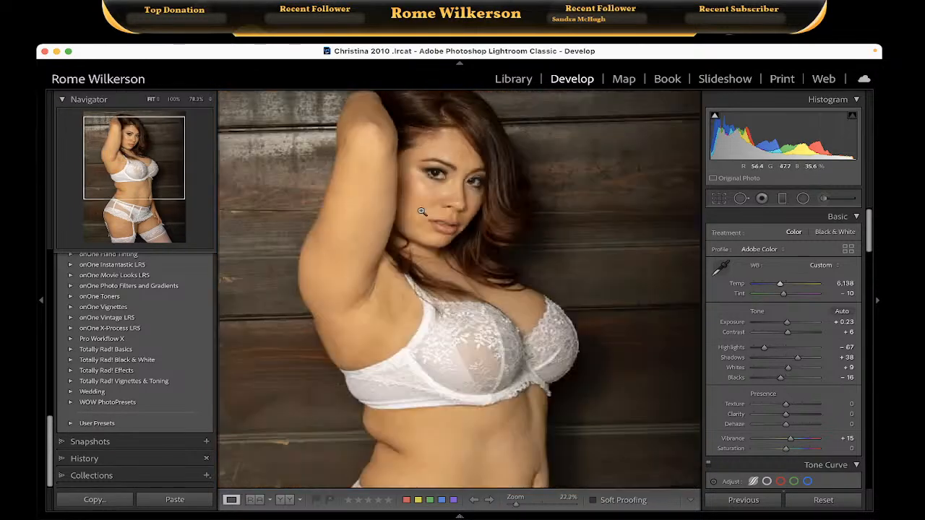
{"action": "left_click", "coordinate": [446, 174]}
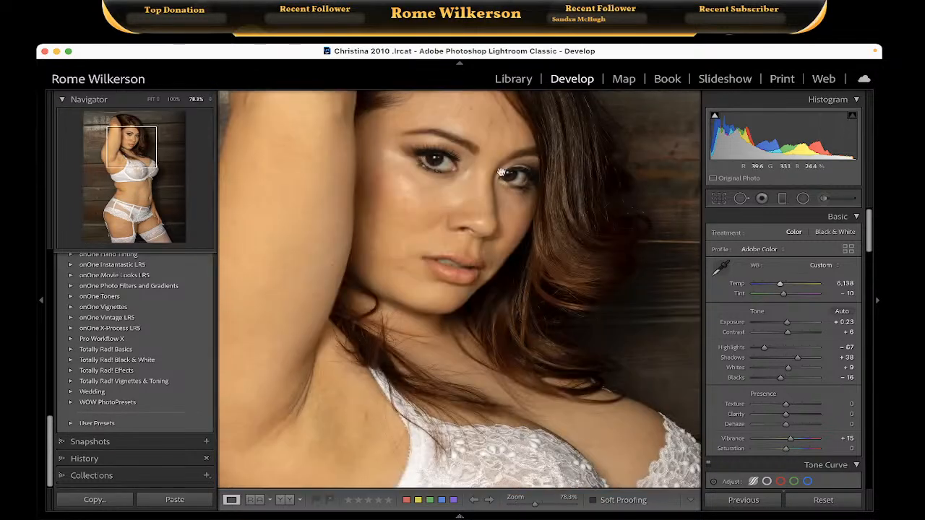
{"action": "left_click", "coordinate": [720, 268]}
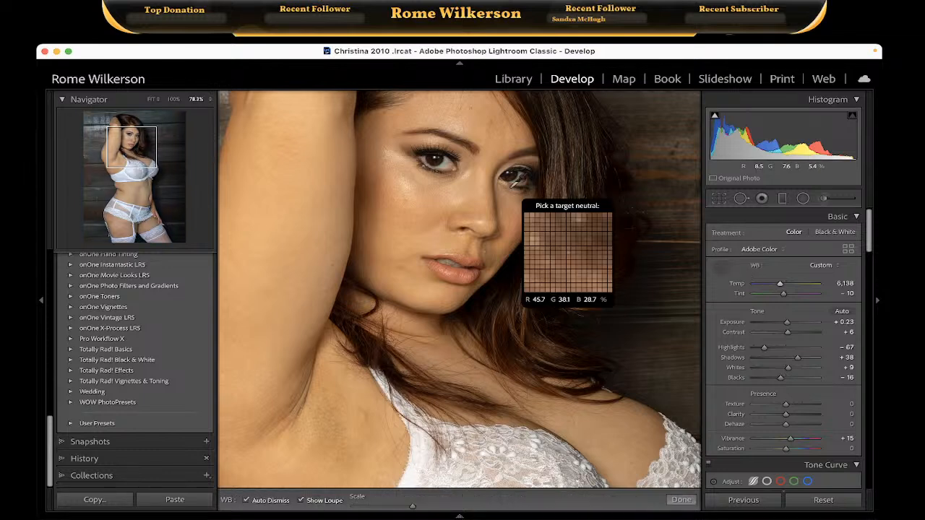
{"action": "left_click", "coordinate": [445, 164]}
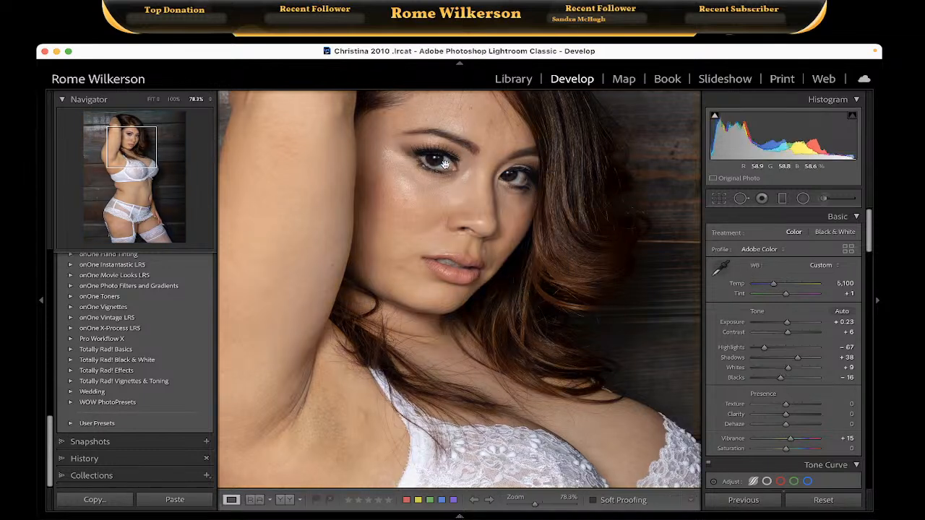
Straighten the cropped portrait along the horizontal wall plank, giving an angle of 1.30.
{"action": "left_click", "coordinate": [450, 195]}
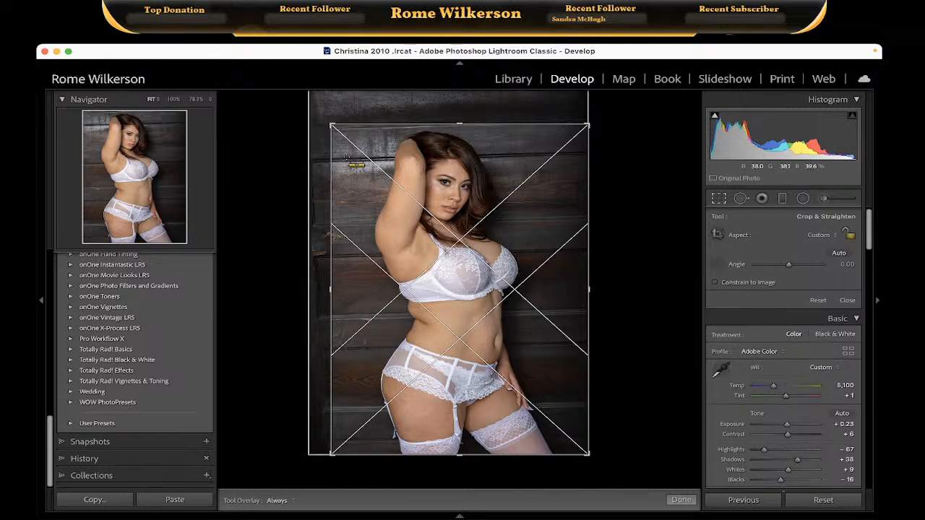
{"action": "left_click_drag", "start_coordinate": [344, 158], "coordinate": [565, 151]}
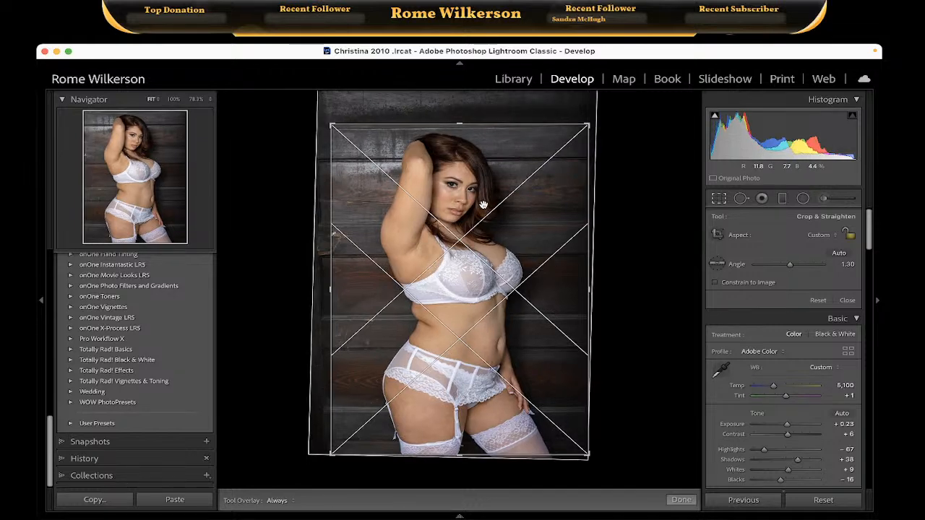
{"action": "key", "text": "Return"}
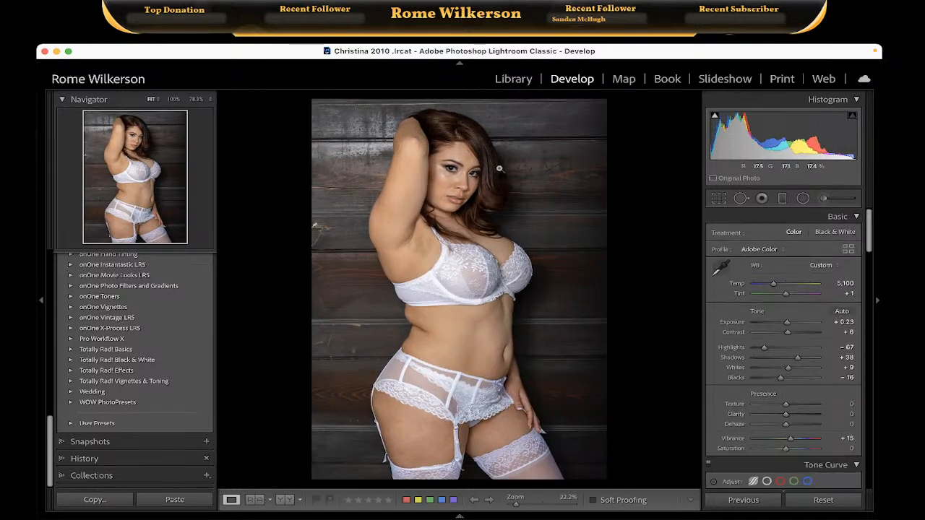
Send the raw portrait to Adobe Photoshop 2021 for editing and switch to Photoshop.
{"action": "right_click", "coordinate": [491, 269]}
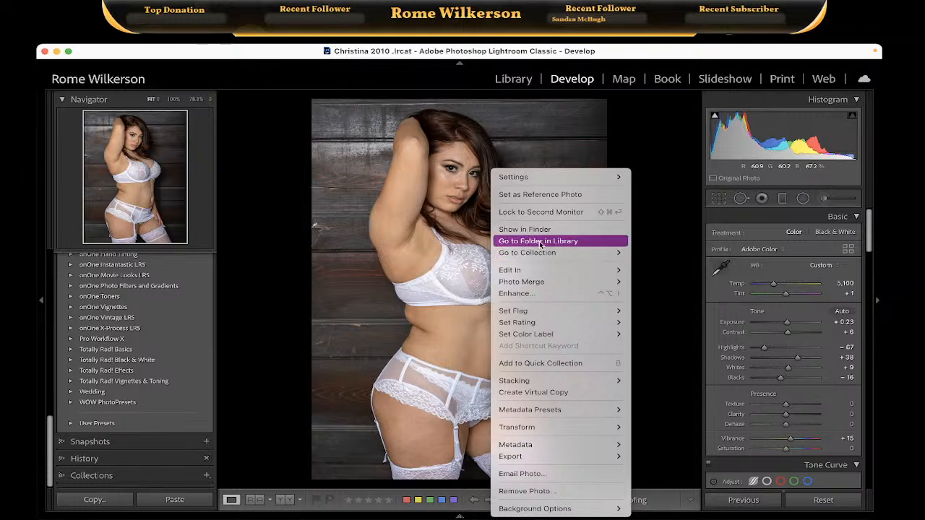
{"action": "mouse_move", "coordinate": [546, 270]}
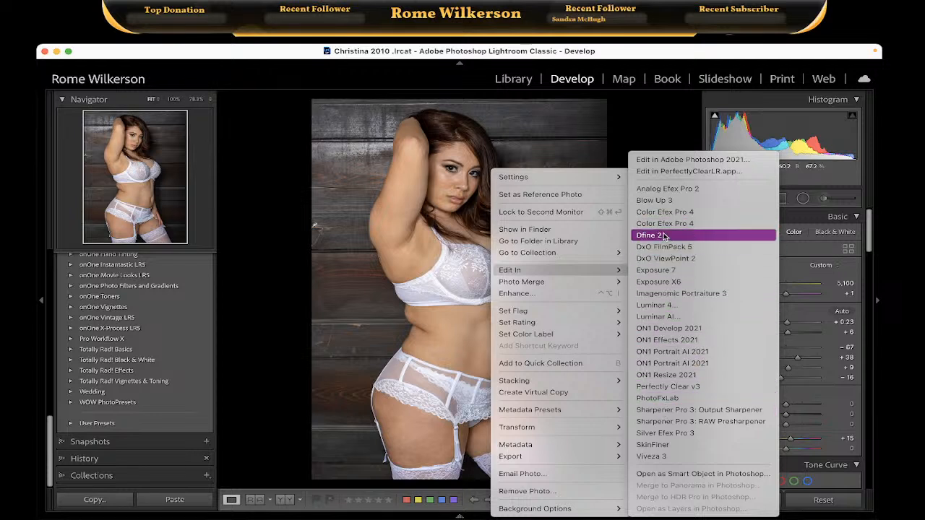
{"action": "left_click", "coordinate": [674, 160]}
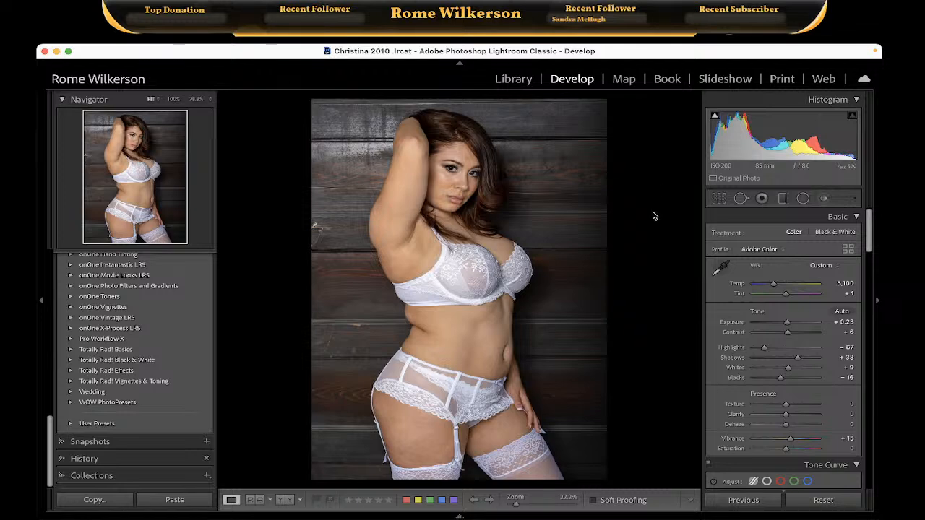
{"action": "mouse_move", "coordinate": [452, 517]}
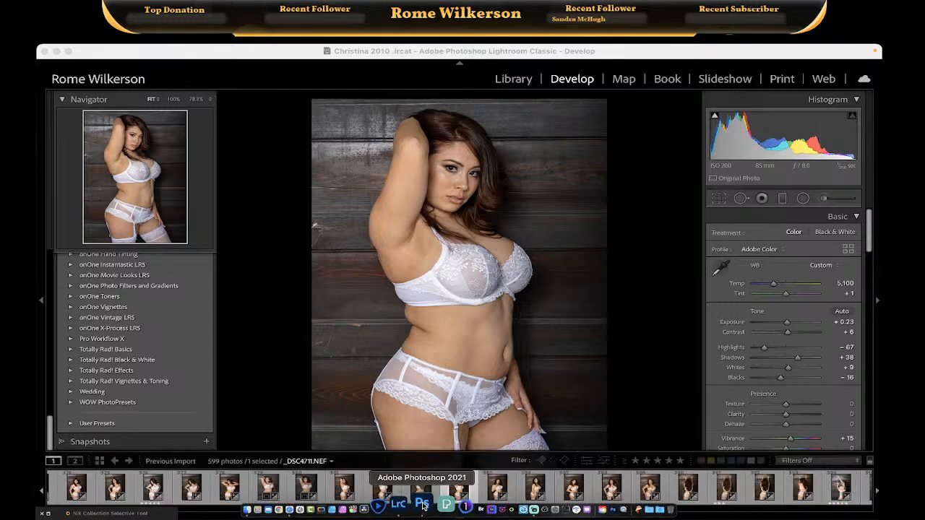
{"action": "left_click", "coordinate": [423, 506]}
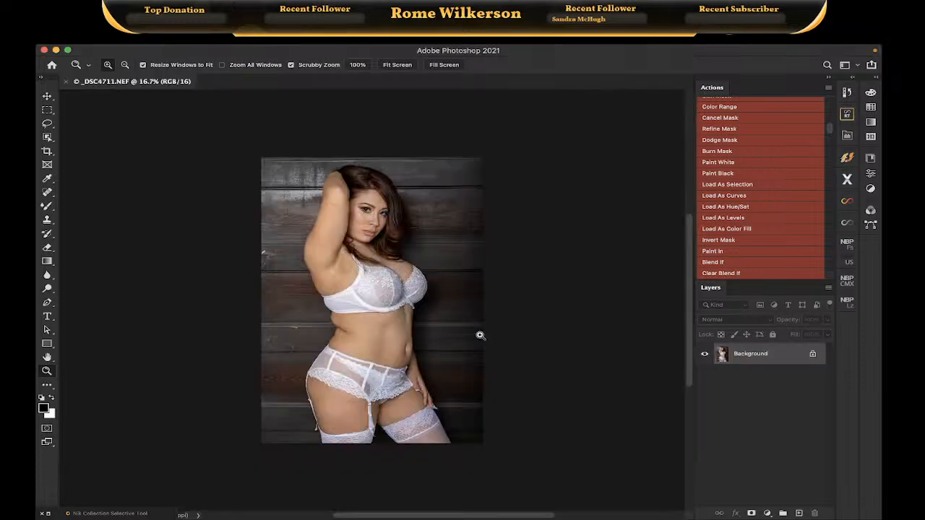
Examine the skin on the woman's face, arm, torso and legs at close range for areas that need retouching.
{"action": "left_click", "coordinate": [367, 222]}
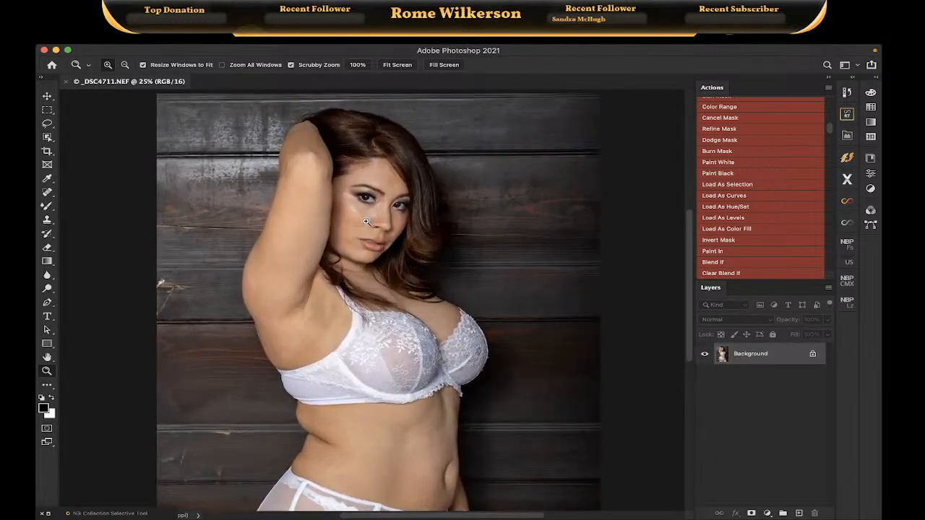
{"action": "left_click_drag", "start_coordinate": [367, 222], "coordinate": [362, 223]}
{"action": "scroll", "coordinate": [363, 224], "scroll_direction": "left", "scroll_amount": 1}
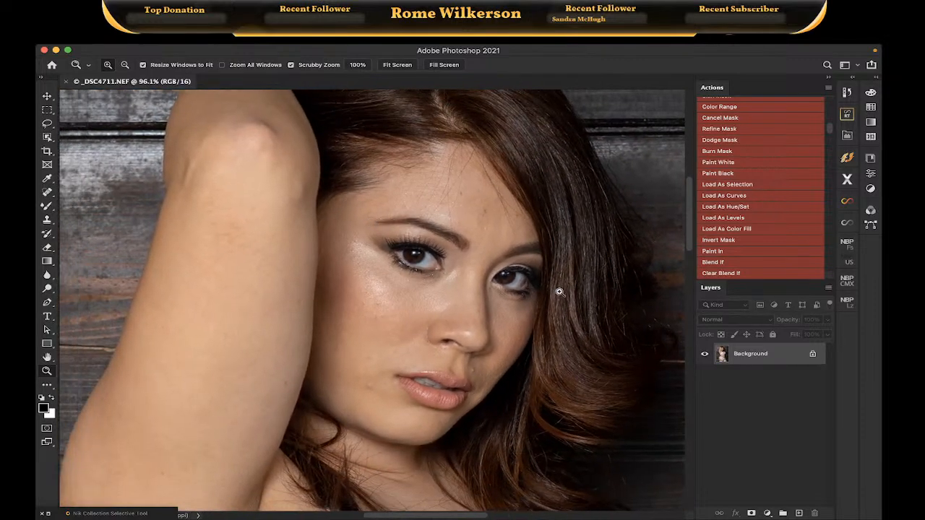
{"action": "scroll", "coordinate": [420, 221], "scroll_direction": "down", "scroll_amount": 3}
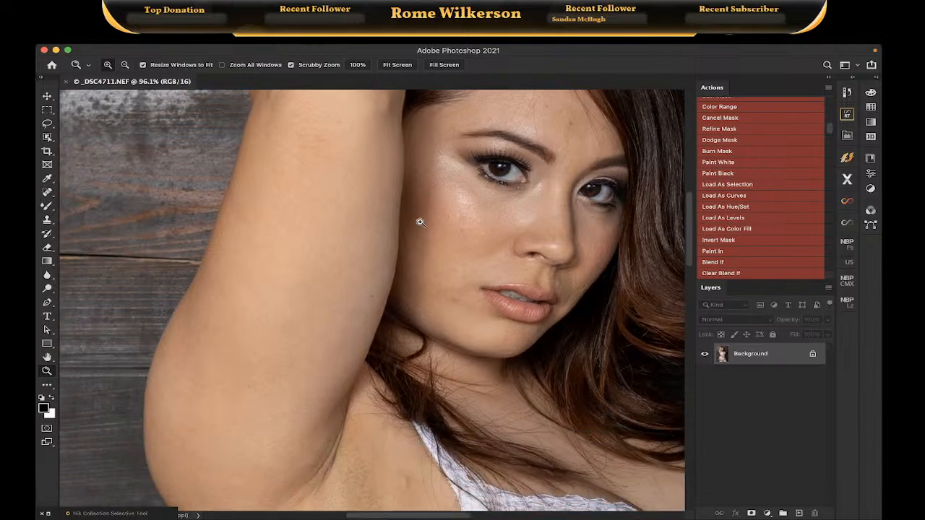
{"action": "scroll", "coordinate": [421, 223], "scroll_direction": "up", "scroll_amount": 5}
{"action": "scroll", "coordinate": [420, 222], "scroll_direction": "down", "scroll_amount": 10}
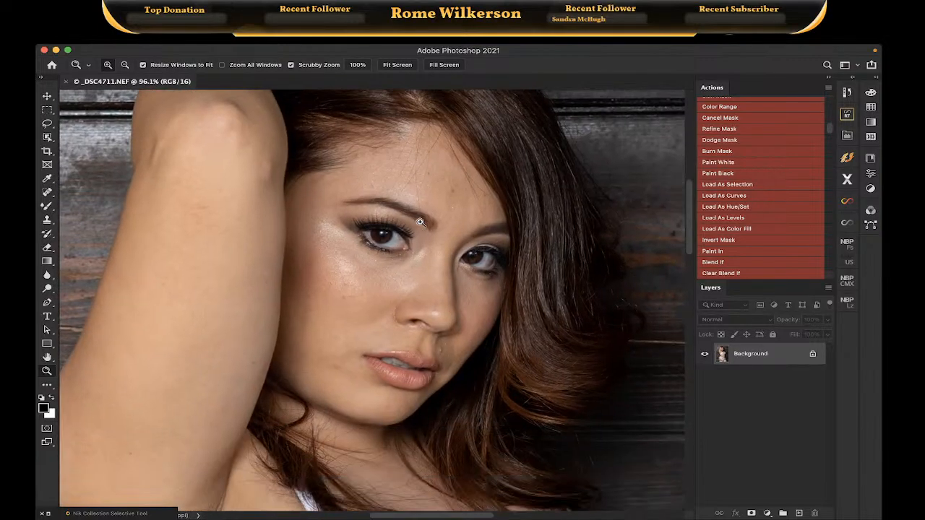
{"action": "scroll", "coordinate": [421, 223], "scroll_direction": "down", "scroll_amount": 5}
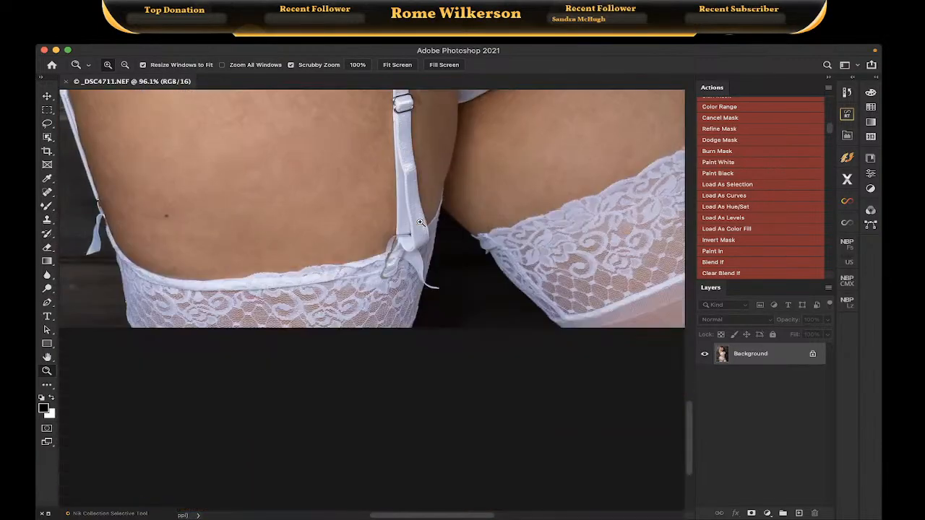
{"action": "scroll", "coordinate": [421, 223], "scroll_direction": "up", "scroll_amount": 5}
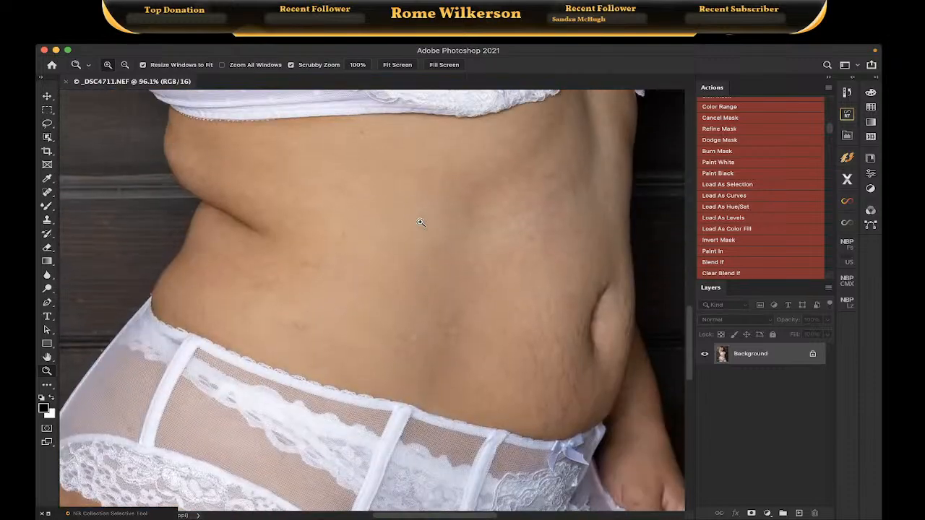
{"action": "scroll", "coordinate": [421, 222], "scroll_direction": "up", "scroll_amount": 10}
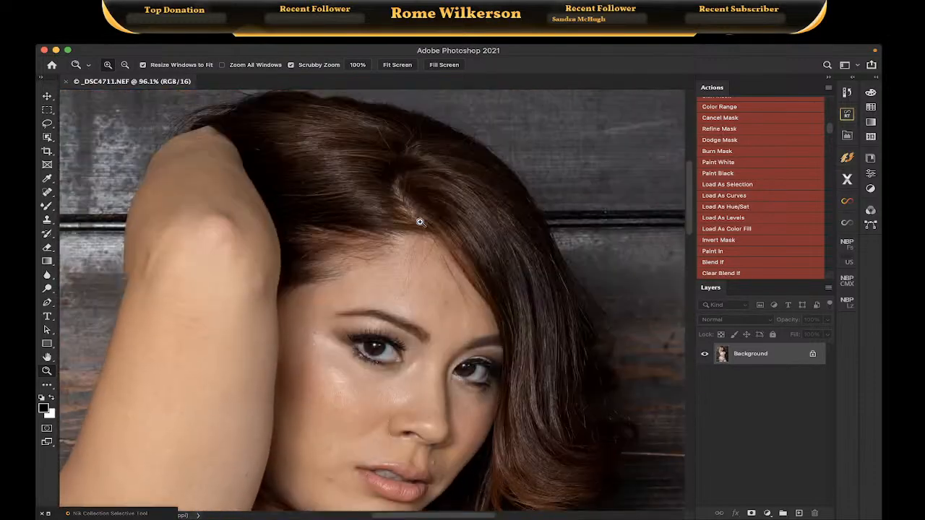
{"action": "scroll", "coordinate": [420, 222], "scroll_direction": "down", "scroll_amount": 3}
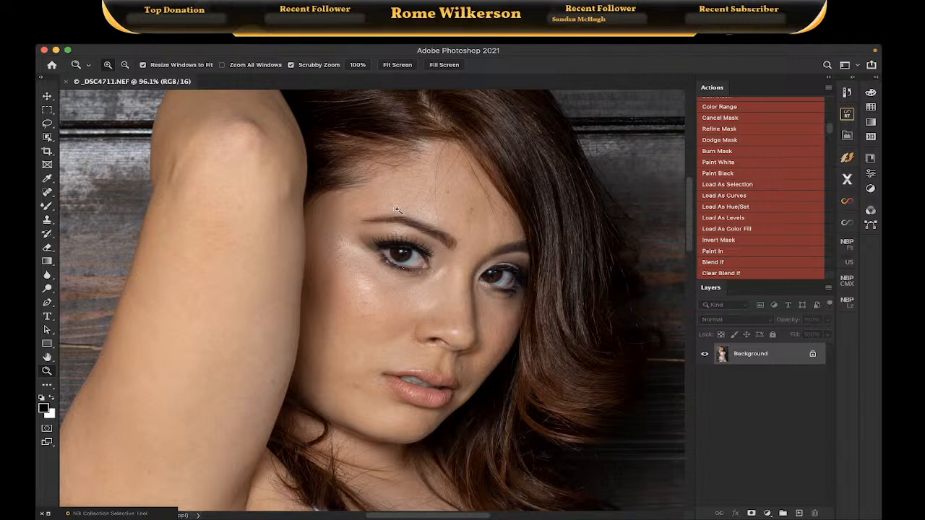
{"action": "scroll", "coordinate": [446, 214], "scroll_direction": "down", "scroll_amount": 1}
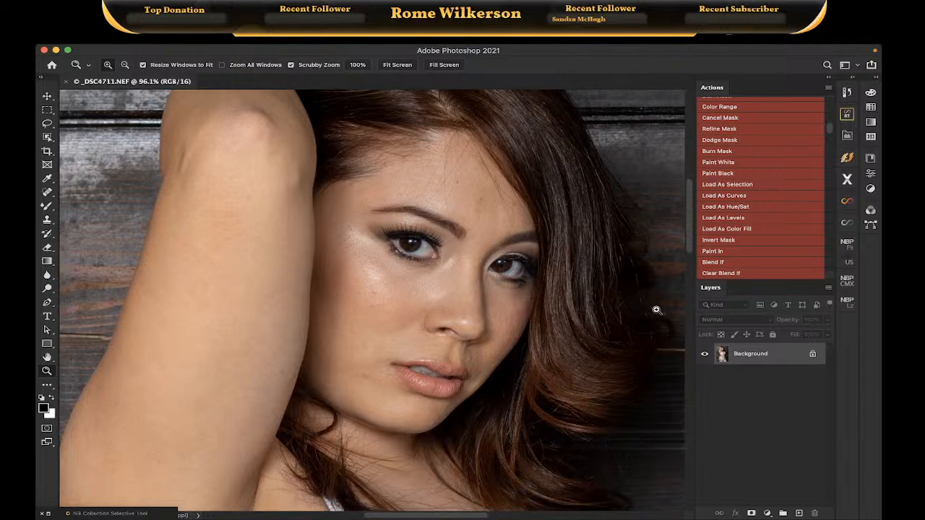
Duplicate the Background layer and activate the Spot Healing Brush on the copy.
{"action": "key", "text": "super+j"}
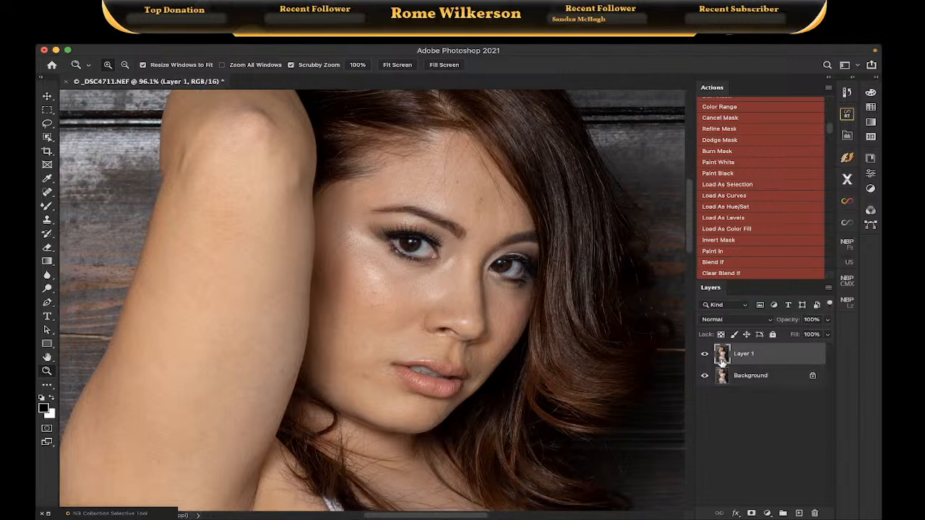
{"action": "left_click", "coordinate": [48, 193]}
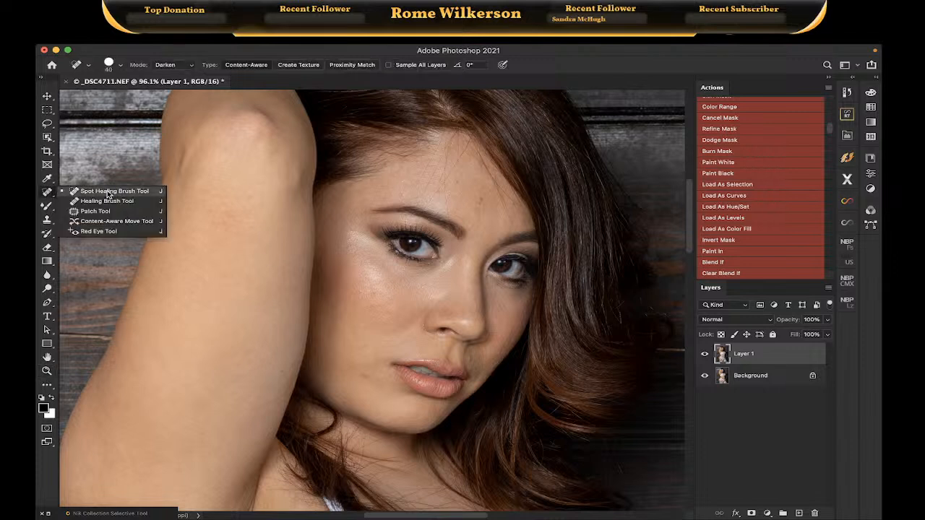
{"action": "left_click", "coordinate": [107, 192]}
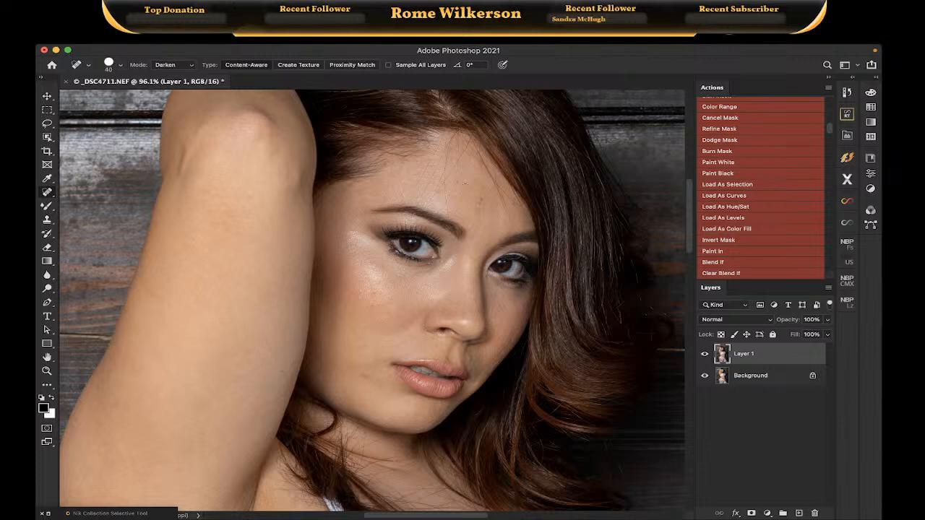
Try to heal the forehead blemishes with the 40 px Spot Healing Brush in Darken mode, and change its mode to Normal.
{"action": "right_click", "coordinate": [477, 204]}
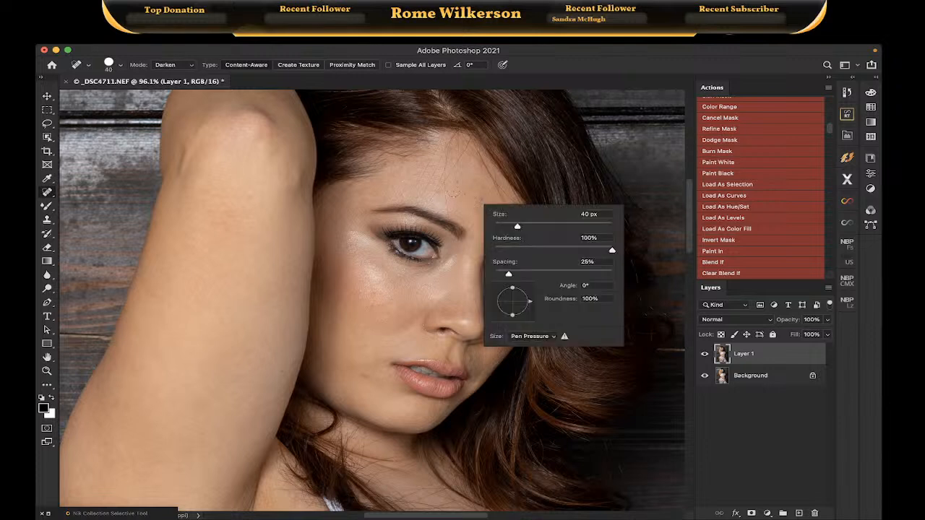
{"action": "left_click", "coordinate": [453, 193]}
{"action": "right_click", "coordinate": [454, 194]}
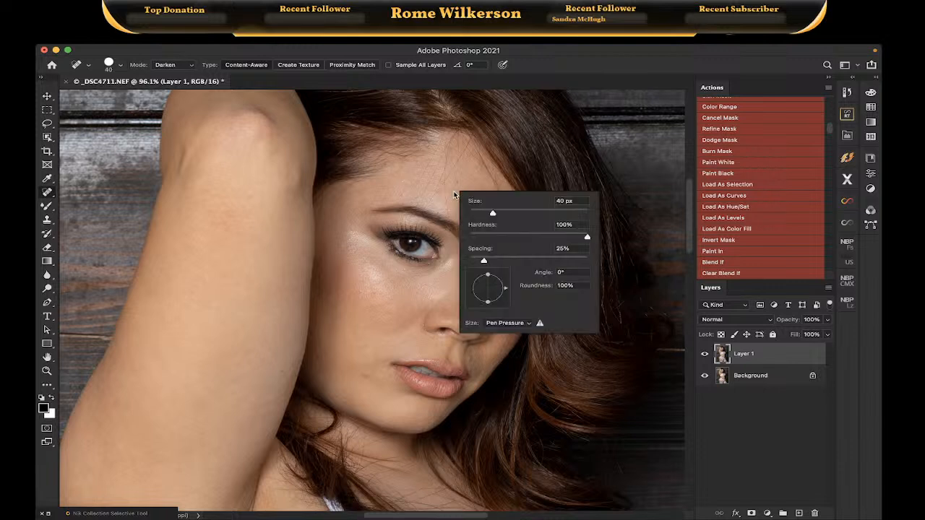
{"action": "left_click", "coordinate": [453, 193]}
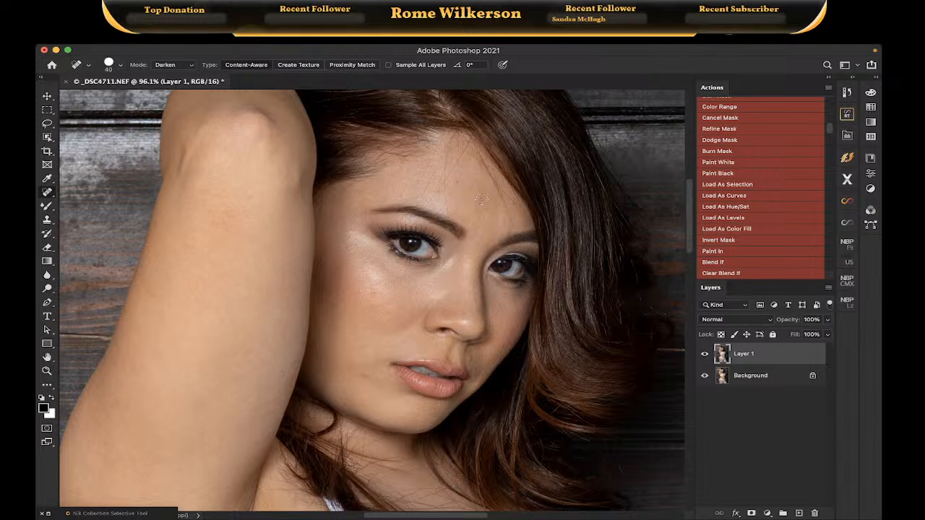
{"action": "left_click", "coordinate": [482, 199]}
{"action": "mouse_move", "coordinate": [457, 180]}
{"action": "left_mouse_down"}
{"action": "mouse_move", "coordinate": [484, 219]}
{"action": "mouse_move", "coordinate": [480, 195]}
{"action": "left_mouse_up"}
{"action": "left_click", "coordinate": [193, 65]}
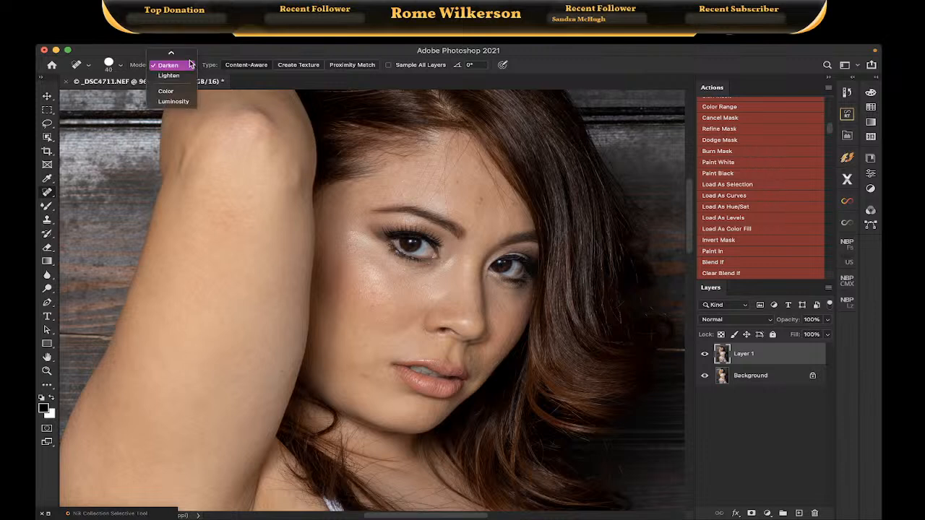
{"action": "left_click", "coordinate": [191, 56]}
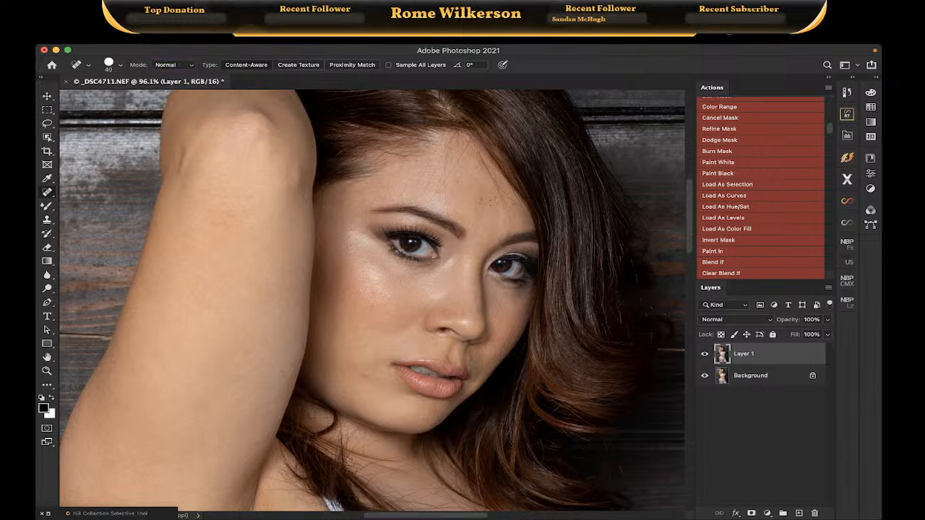
Heal the blemishes across the forehead and between the eyebrows with the 40 px Spot Healing Brush in Normal mode.
{"action": "left_click", "coordinate": [480, 200]}
{"action": "mouse_move", "coordinate": [457, 182]}
{"action": "left_mouse_down"}
{"action": "mouse_move", "coordinate": [447, 205]}
{"action": "mouse_move", "coordinate": [443, 185]}
{"action": "mouse_move", "coordinate": [429, 203]}
{"action": "mouse_move", "coordinate": [443, 180]}
{"action": "mouse_move", "coordinate": [436, 171]}
{"action": "mouse_move", "coordinate": [419, 201]}
{"action": "left_mouse_up"}
{"action": "mouse_move", "coordinate": [413, 198]}
{"action": "left_mouse_down"}
{"action": "mouse_move", "coordinate": [432, 156]}
{"action": "mouse_move", "coordinate": [442, 177]}
{"action": "mouse_move", "coordinate": [450, 138]}
{"action": "mouse_move", "coordinate": [451, 173]}
{"action": "left_mouse_up"}
{"action": "mouse_move", "coordinate": [459, 136]}
{"action": "left_mouse_down"}
{"action": "mouse_move", "coordinate": [439, 159]}
{"action": "mouse_move", "coordinate": [450, 150]}
{"action": "left_mouse_up"}
{"action": "mouse_move", "coordinate": [515, 224]}
{"action": "left_mouse_down"}
{"action": "mouse_move", "coordinate": [470, 137]}
{"action": "mouse_move", "coordinate": [465, 148]}
{"action": "mouse_move", "coordinate": [482, 164]}
{"action": "left_mouse_up"}
{"action": "scroll", "coordinate": [480, 190], "scroll_direction": "up", "scroll_amount": 2}
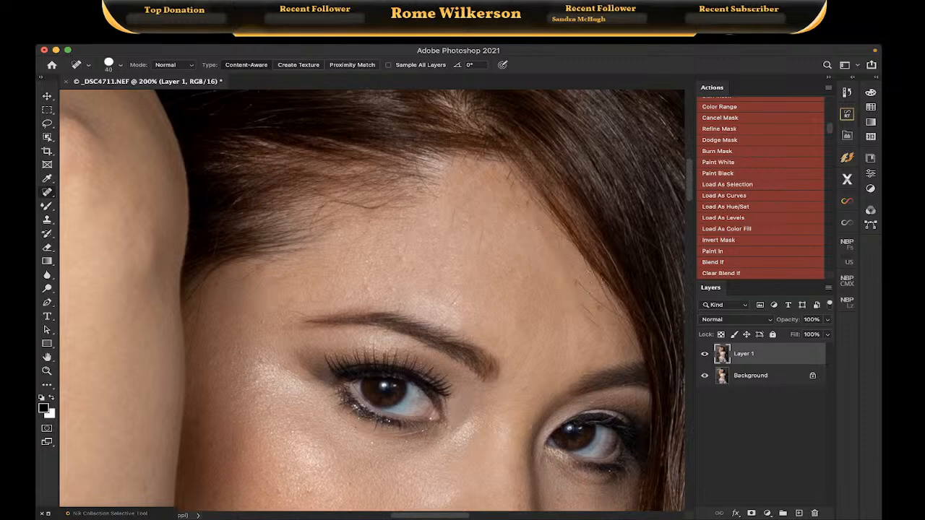
Remove the stray hairs and small marks on the forehead along the edge of the hair using the Spot Healing Brush.
{"action": "left_click_drag", "start_coordinate": [593, 302], "coordinate": [575, 272]}
{"action": "left_click_drag", "start_coordinate": [612, 315], "coordinate": [592, 298]}
{"action": "left_click_drag", "start_coordinate": [614, 347], "coordinate": [584, 309]}
{"action": "mouse_move", "coordinate": [634, 352]}
{"action": "left_mouse_down"}
{"action": "mouse_move", "coordinate": [615, 309]}
{"action": "mouse_move", "coordinate": [627, 330]}
{"action": "left_mouse_up"}
{"action": "mouse_move", "coordinate": [606, 302]}
{"action": "left_mouse_down"}
{"action": "mouse_move", "coordinate": [585, 314]}
{"action": "mouse_move", "coordinate": [594, 277]}
{"action": "left_mouse_up"}
{"action": "mouse_move", "coordinate": [527, 204]}
{"action": "left_mouse_down"}
{"action": "mouse_move", "coordinate": [534, 215]}
{"action": "mouse_move", "coordinate": [522, 193]}
{"action": "mouse_move", "coordinate": [533, 219]}
{"action": "left_mouse_up"}
{"action": "left_click_drag", "start_coordinate": [504, 183], "coordinate": [510, 206]}
Heal the remaining spots on the central forehead, above the eyebrow and near the temple.
{"action": "left_click_drag", "start_coordinate": [510, 171], "coordinate": [474, 263]}
{"action": "left_click_drag", "start_coordinate": [452, 232], "coordinate": [458, 205]}
{"action": "mouse_move", "coordinate": [451, 297]}
{"action": "left_mouse_down"}
{"action": "mouse_move", "coordinate": [469, 273]}
{"action": "mouse_move", "coordinate": [460, 291]}
{"action": "left_mouse_up"}
{"action": "mouse_move", "coordinate": [230, 282]}
{"action": "left_mouse_down"}
{"action": "mouse_move", "coordinate": [273, 257]}
{"action": "mouse_move", "coordinate": [275, 268]}
{"action": "left_mouse_up"}
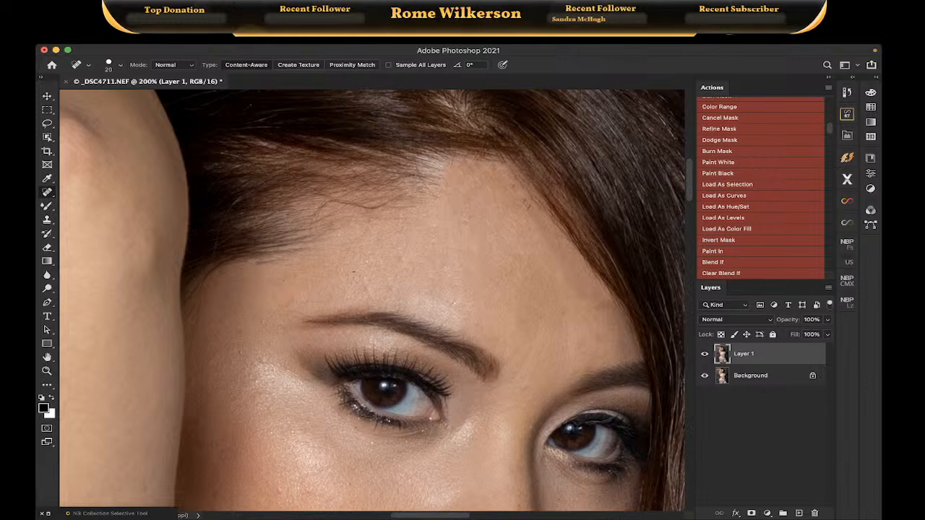
Heal the spots on the lower cheek and the marks beside the nose and mouth with the 20 px Spot Healing Brush.
{"action": "scroll", "coordinate": [354, 279], "scroll_direction": "down", "scroll_amount": 5}
{"action": "scroll", "coordinate": [352, 278], "scroll_direction": "down", "scroll_amount": 5}
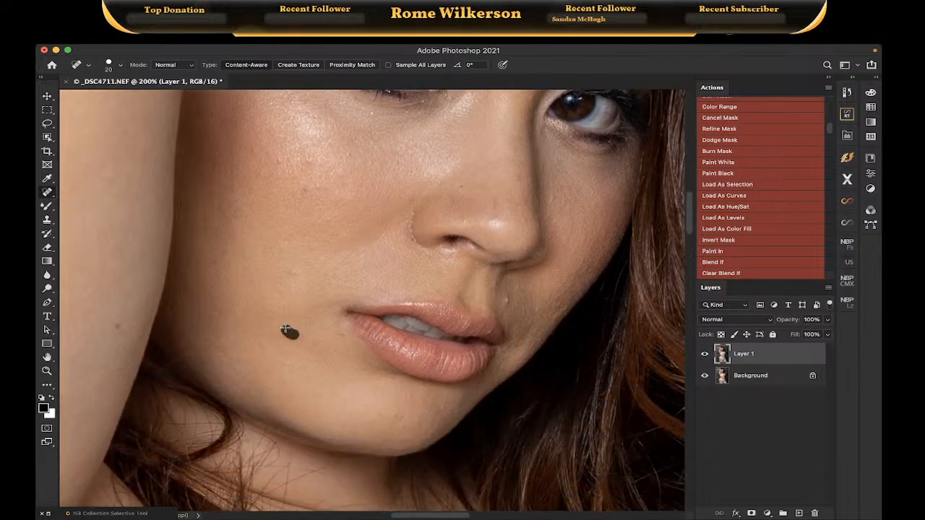
{"action": "left_click", "coordinate": [288, 331]}
{"action": "left_click", "coordinate": [296, 318]}
{"action": "left_click", "coordinate": [288, 269]}
{"action": "left_click", "coordinate": [518, 290]}
{"action": "left_click", "coordinate": [537, 309]}
{"action": "left_click_drag", "start_coordinate": [524, 314], "coordinate": [524, 302]}
{"action": "left_click", "coordinate": [520, 308]}
Heal the marks at the corner of the mouth, on the chin and along the jaw.
{"action": "scroll", "coordinate": [532, 318], "scroll_direction": "left", "scroll_amount": 5}
{"action": "scroll", "coordinate": [531, 318], "scroll_direction": "down", "scroll_amount": 2}
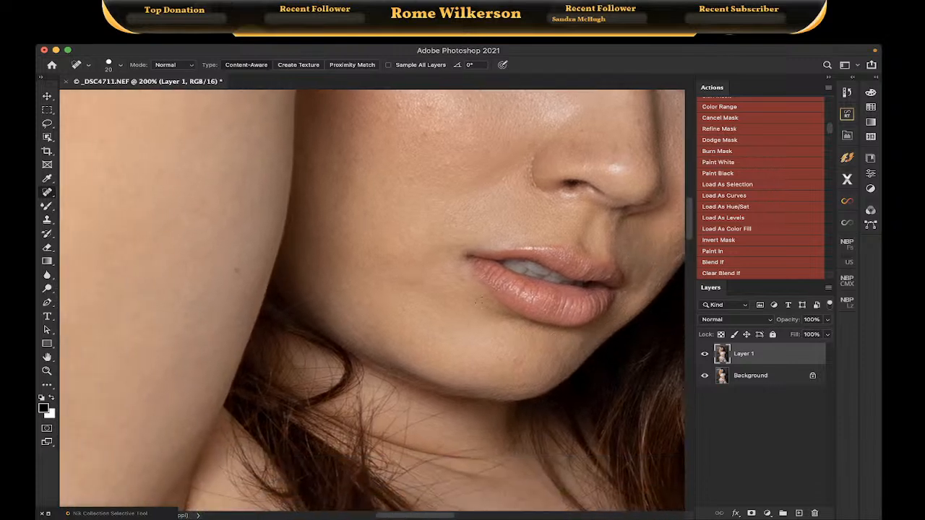
{"action": "left_click", "coordinate": [459, 277]}
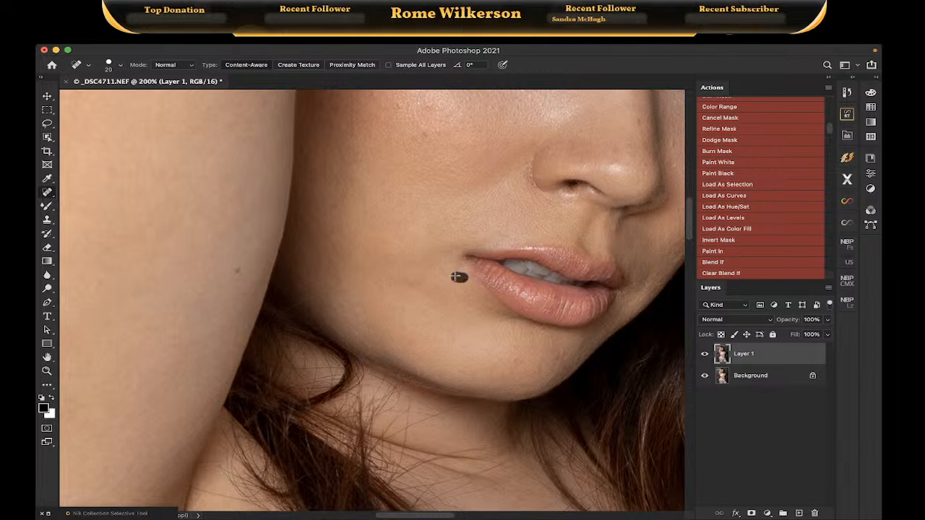
{"action": "left_click", "coordinate": [497, 359]}
{"action": "left_click", "coordinate": [498, 354]}
{"action": "left_click_drag", "start_coordinate": [352, 285], "coordinate": [288, 312]}
Patch the dark spots on the upper forehead beside the hairline with clean neighbouring skin using the Patch Tool.
{"action": "scroll", "coordinate": [369, 263], "scroll_direction": "up", "scroll_amount": 10}
{"action": "scroll", "coordinate": [370, 262], "scroll_direction": "right", "scroll_amount": 3}
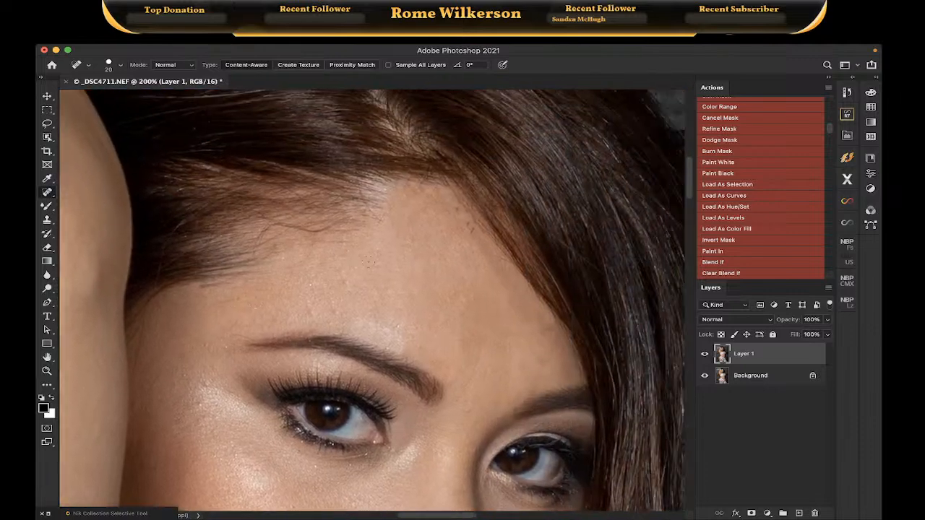
{"action": "scroll", "coordinate": [368, 263], "scroll_direction": "up", "scroll_amount": 2}
{"action": "scroll", "coordinate": [368, 263], "scroll_direction": "right", "scroll_amount": 3}
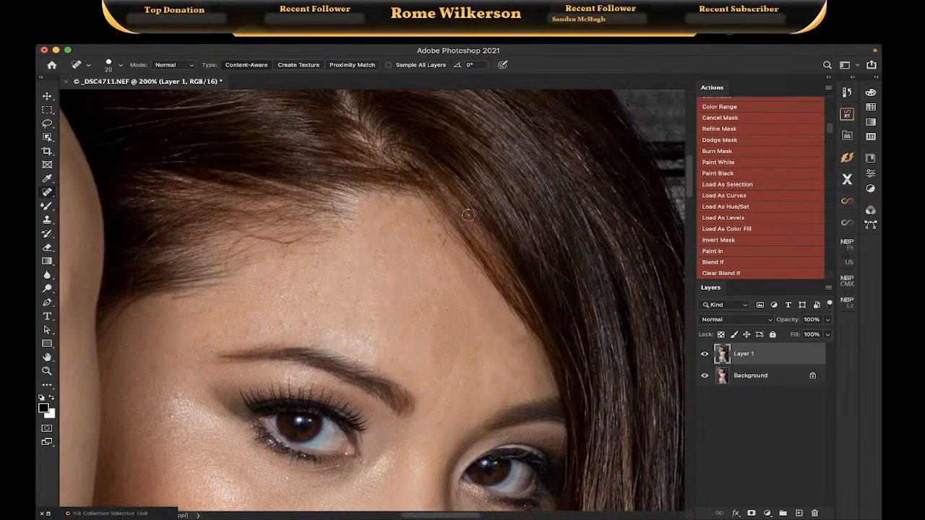
{"action": "left_click", "coordinate": [50, 195]}
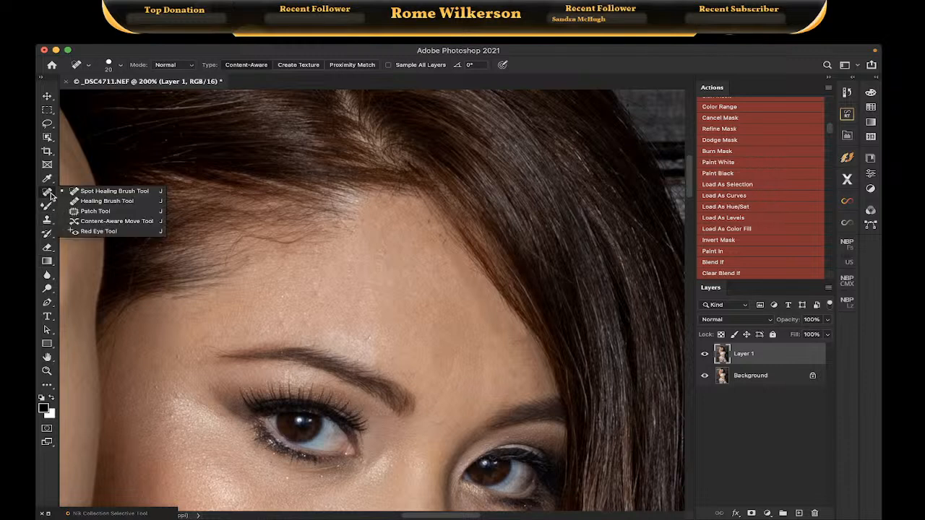
{"action": "left_click", "coordinate": [92, 212]}
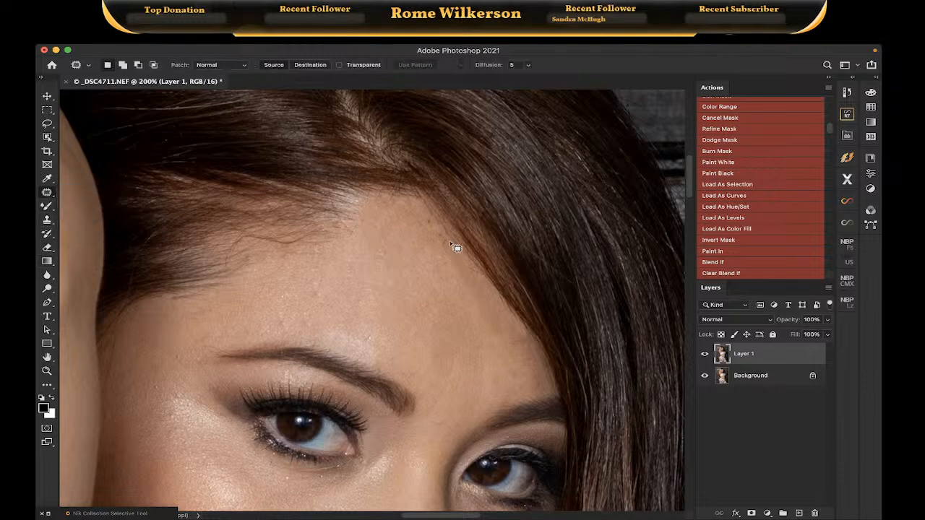
{"action": "mouse_move", "coordinate": [438, 222]}
{"action": "left_mouse_down"}
{"action": "mouse_move", "coordinate": [427, 212]}
{"action": "mouse_move", "coordinate": [429, 250]}
{"action": "mouse_move", "coordinate": [452, 252]}
{"action": "left_mouse_up"}
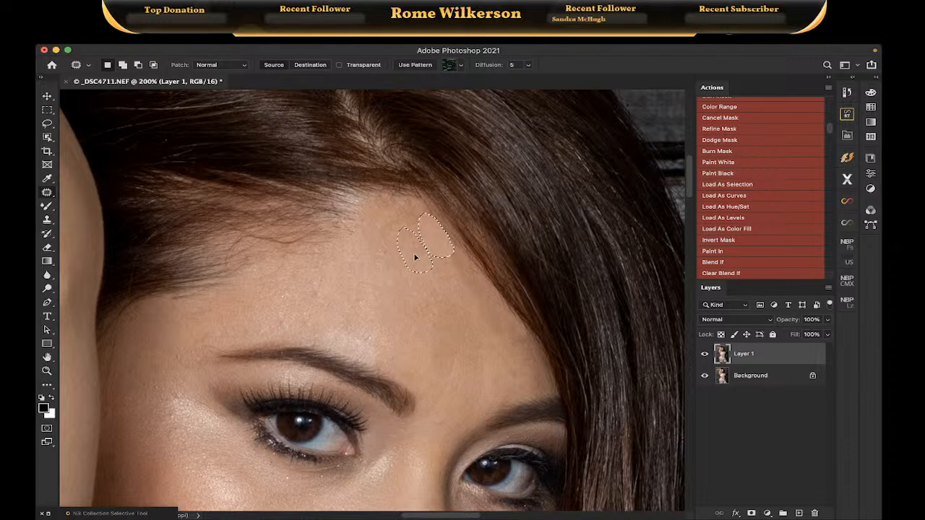
{"action": "left_click", "coordinate": [409, 262]}
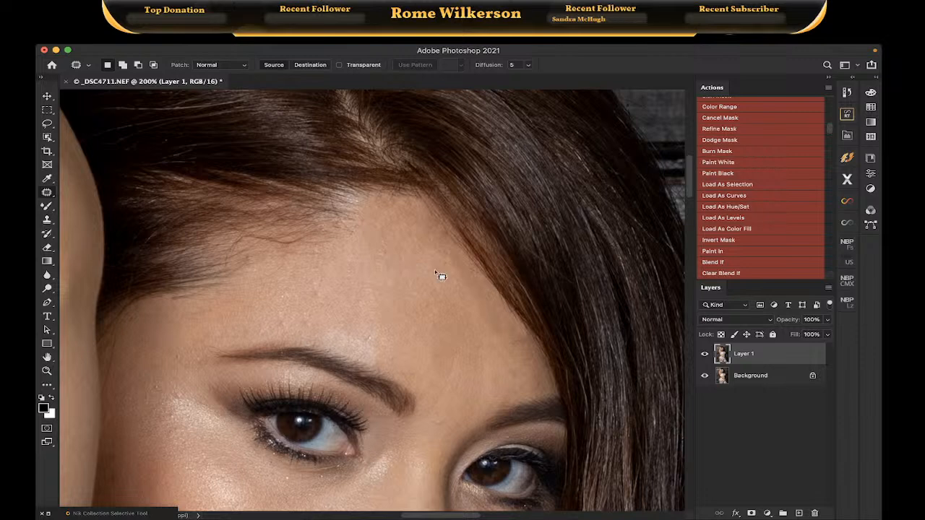
Patch the small blemish area above the eyebrow with clean forehead skin.
{"action": "scroll", "coordinate": [435, 269], "scroll_direction": "down", "scroll_amount": 2}
{"action": "scroll", "coordinate": [411, 280], "scroll_direction": "down", "scroll_amount": 1}
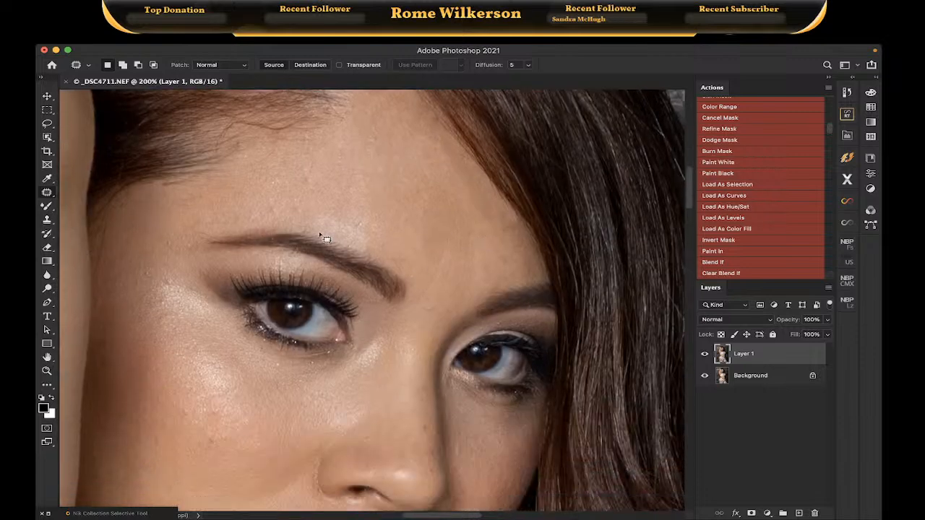
{"action": "mouse_move", "coordinate": [304, 208]}
{"action": "left_mouse_down"}
{"action": "mouse_move", "coordinate": [289, 206]}
{"action": "mouse_move", "coordinate": [306, 213]}
{"action": "mouse_move", "coordinate": [325, 203]}
{"action": "left_mouse_up"}
{"action": "left_click", "coordinate": [346, 194]}
Return to the Spot Healing Brush and heal the spots above the eyebrow, between the brows and on the shiny cheek.
{"action": "right_click", "coordinate": [47, 193]}
{"action": "left_click", "coordinate": [75, 189]}
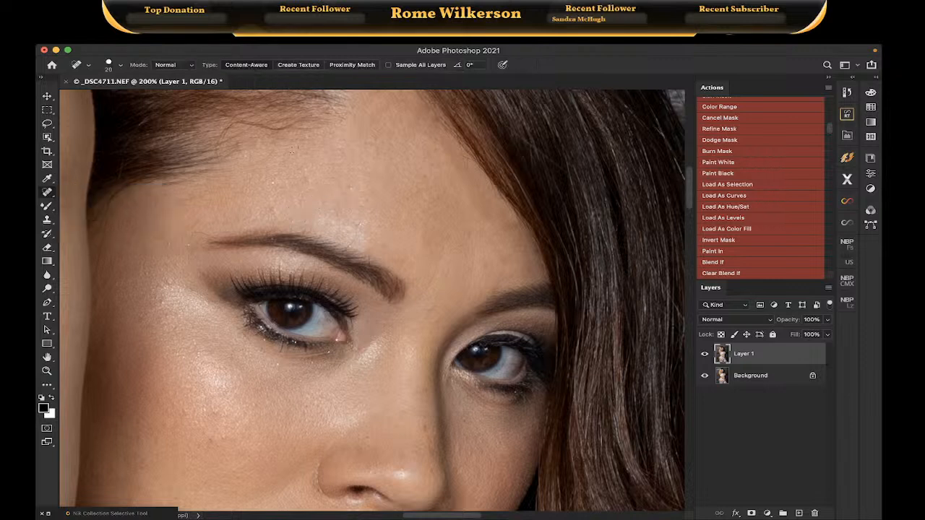
{"action": "left_click", "coordinate": [271, 210]}
{"action": "scroll", "coordinate": [302, 179], "scroll_direction": "down", "scroll_amount": 5}
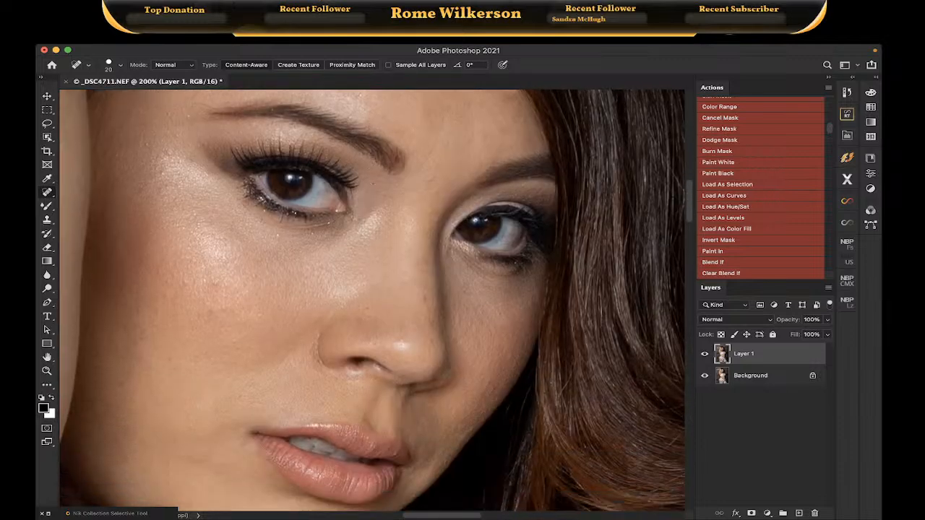
{"action": "left_click", "coordinate": [429, 182]}
{"action": "left_click", "coordinate": [214, 282]}
{"action": "left_click_drag", "start_coordinate": [233, 278], "coordinate": [212, 295]}
Heal the small spots on the temple and beside the outer corner of the eye.
{"action": "scroll", "coordinate": [173, 294], "scroll_direction": "left", "scroll_amount": 5}
{"action": "scroll", "coordinate": [174, 294], "scroll_direction": "up", "scroll_amount": 4}
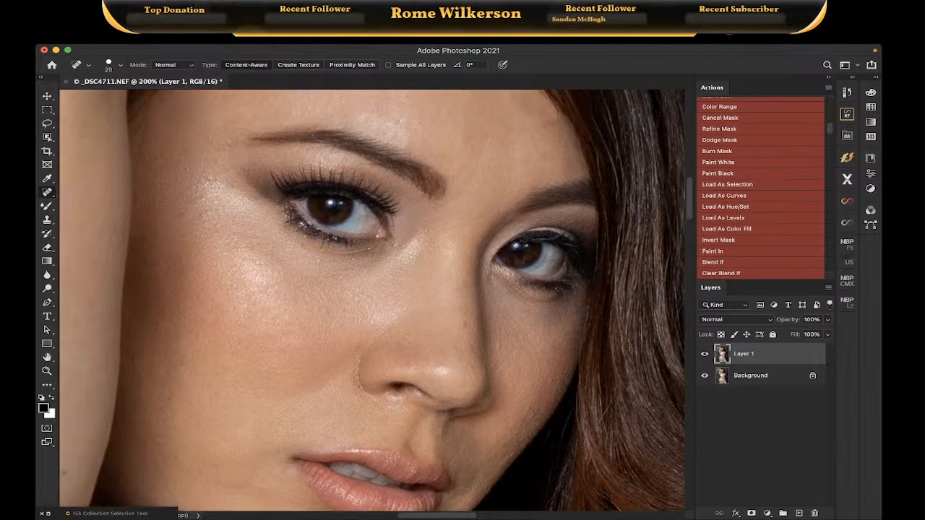
{"action": "left_click", "coordinate": [209, 179]}
{"action": "left_click", "coordinate": [204, 198]}
{"action": "left_click_drag", "start_coordinate": [184, 168], "coordinate": [184, 169]}
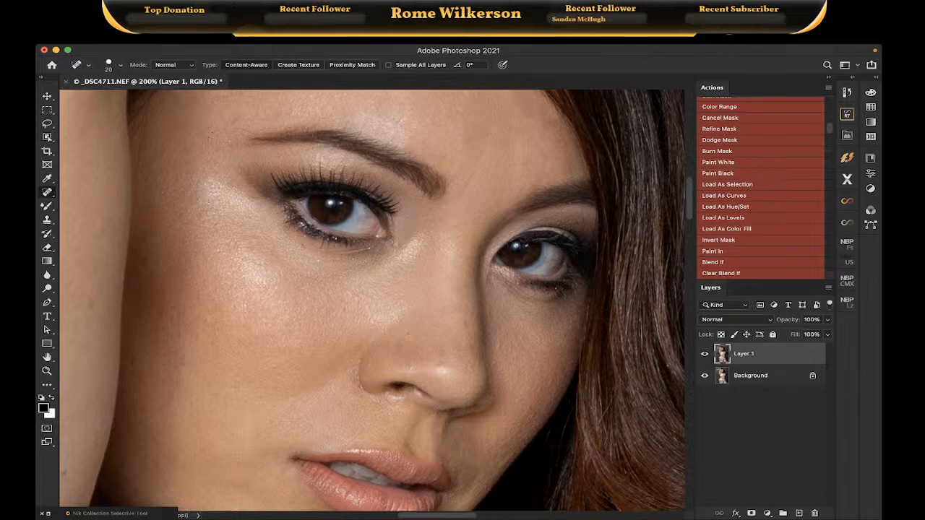
{"action": "left_click", "coordinate": [209, 140]}
Heal the remaining spots on the nose and on the cheek beside it.
{"action": "scroll", "coordinate": [209, 182], "scroll_direction": "down", "scroll_amount": 5}
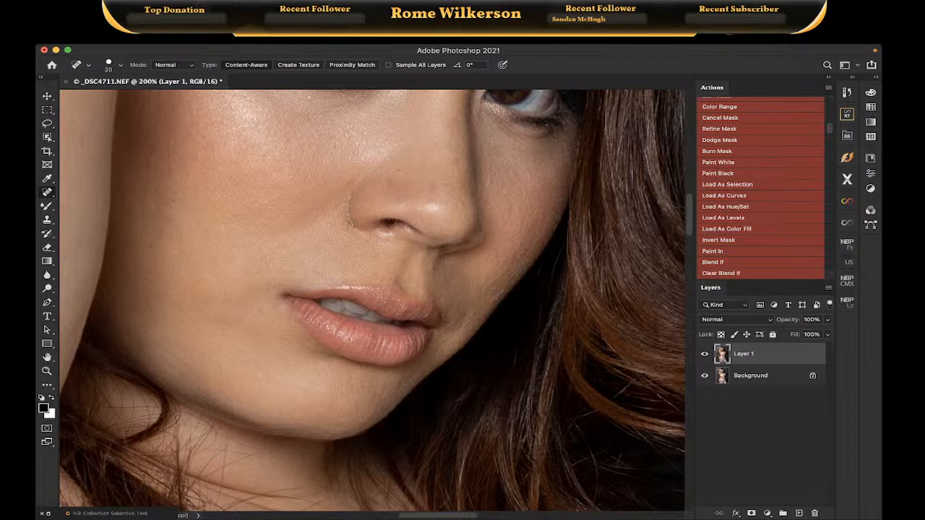
{"action": "left_click", "coordinate": [396, 169]}
{"action": "left_click", "coordinate": [491, 189]}
Examine the raised arm, elbow and underarm for skin that needs retouching.
{"action": "scroll", "coordinate": [492, 195], "scroll_direction": "down", "scroll_amount": 5}
{"action": "scroll", "coordinate": [492, 195], "scroll_direction": "left", "scroll_amount": 7}
{"action": "scroll", "coordinate": [492, 217], "scroll_direction": "up", "scroll_amount": 10}
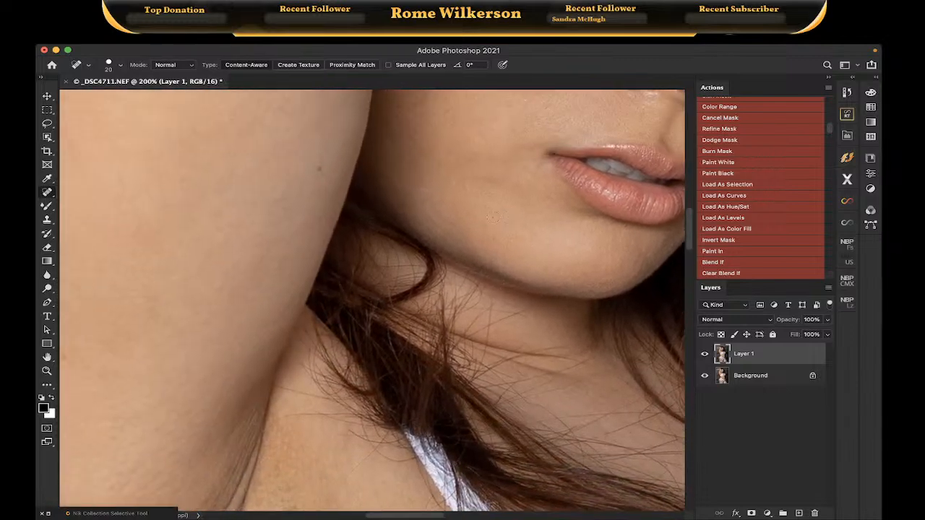
{"action": "scroll", "coordinate": [492, 216], "scroll_direction": "left", "scroll_amount": 6}
{"action": "scroll", "coordinate": [493, 217], "scroll_direction": "down", "scroll_amount": 10}
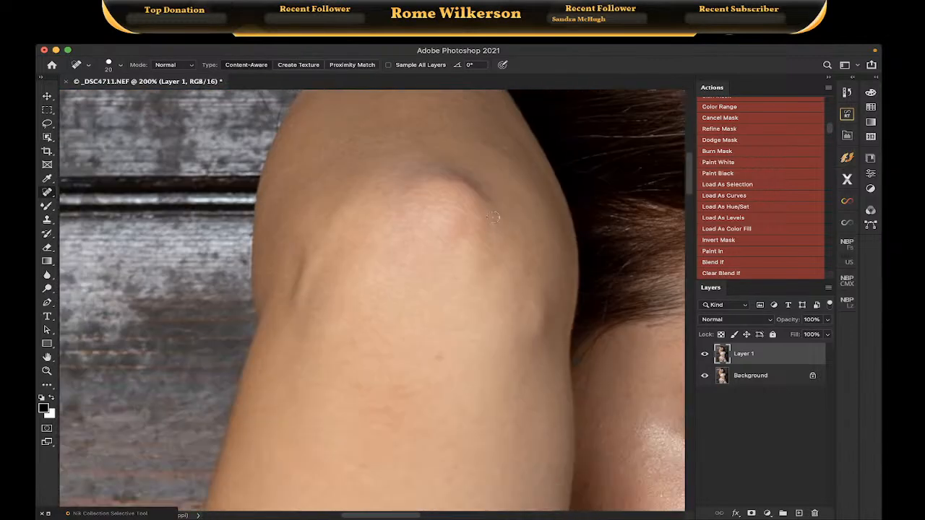
{"action": "scroll", "coordinate": [492, 217], "scroll_direction": "down", "scroll_amount": 5}
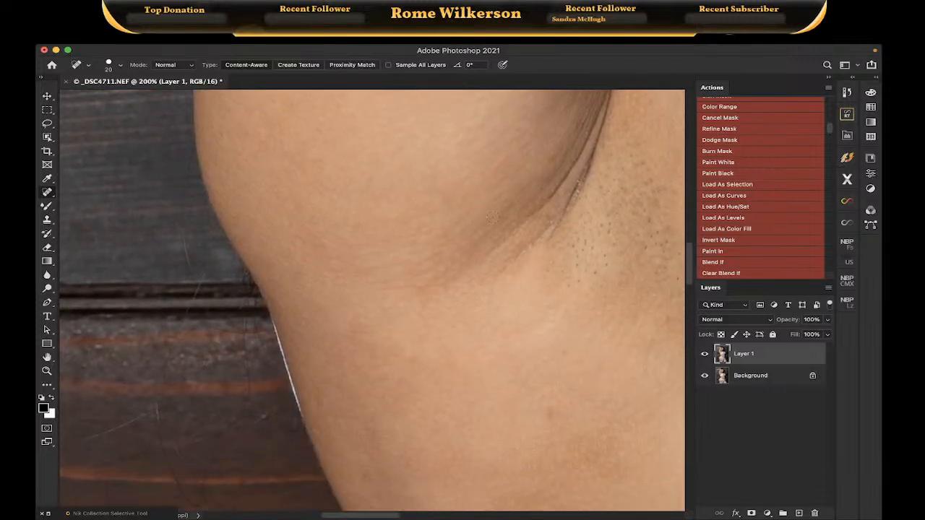
{"action": "scroll", "coordinate": [492, 217], "scroll_direction": "right", "scroll_amount": 10}
{"action": "scroll", "coordinate": [492, 217], "scroll_direction": "up", "scroll_amount": 5}
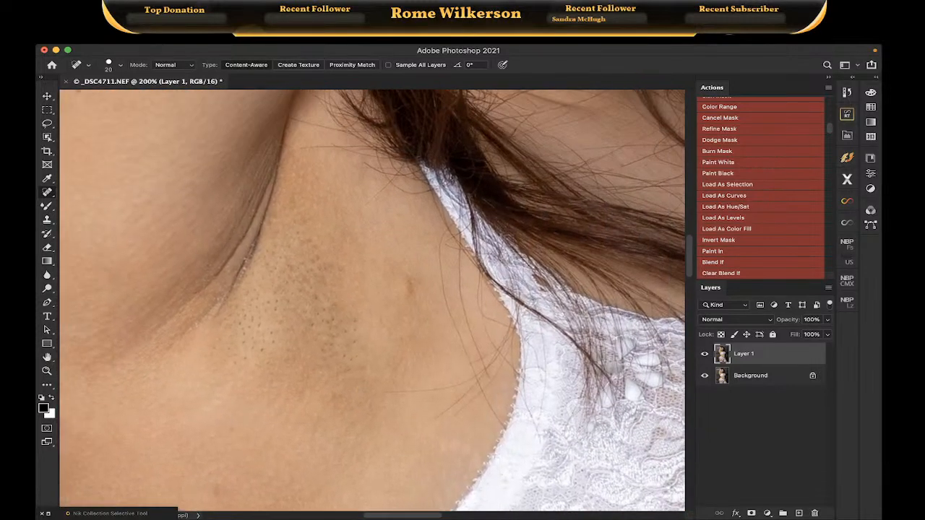
Outline the underarm stubble with the Patch Tool and replace it with smooth skin from the upper arm.
{"action": "left_click", "coordinate": [50, 196]}
{"action": "left_click", "coordinate": [105, 210]}
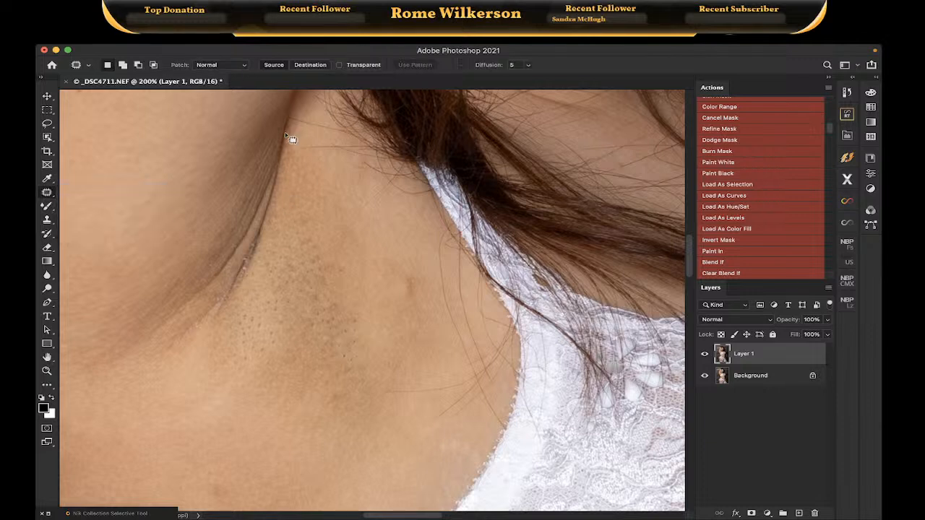
{"action": "mouse_move", "coordinate": [280, 199]}
{"action": "left_mouse_down"}
{"action": "mouse_move", "coordinate": [211, 376]}
{"action": "mouse_move", "coordinate": [213, 409]}
{"action": "mouse_move", "coordinate": [344, 418]}
{"action": "mouse_move", "coordinate": [383, 337]}
{"action": "left_mouse_up"}
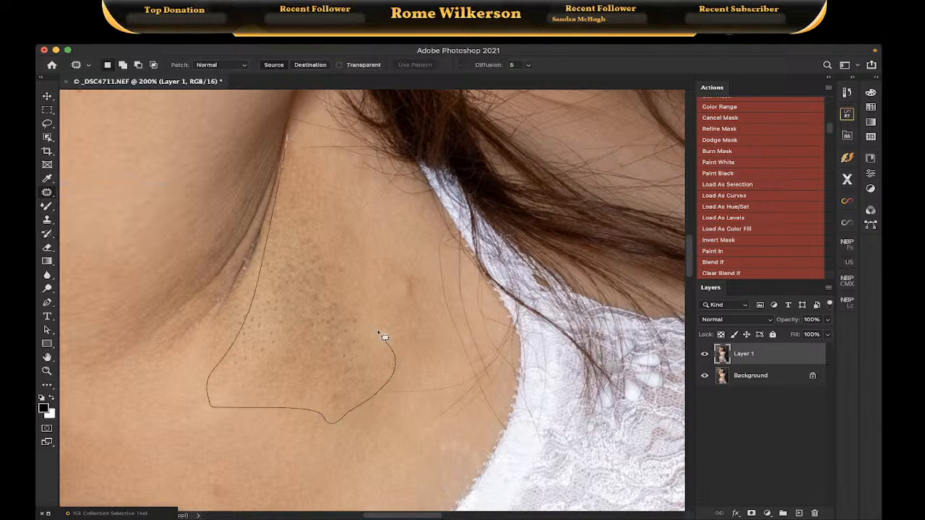
{"action": "mouse_move", "coordinate": [358, 268]}
{"action": "left_mouse_down"}
{"action": "mouse_move", "coordinate": [326, 240]}
{"action": "mouse_move", "coordinate": [291, 142]}
{"action": "left_mouse_up"}
{"action": "left_click_drag", "start_coordinate": [310, 195], "coordinate": [137, 130]}
{"action": "key", "text": "super+d"}
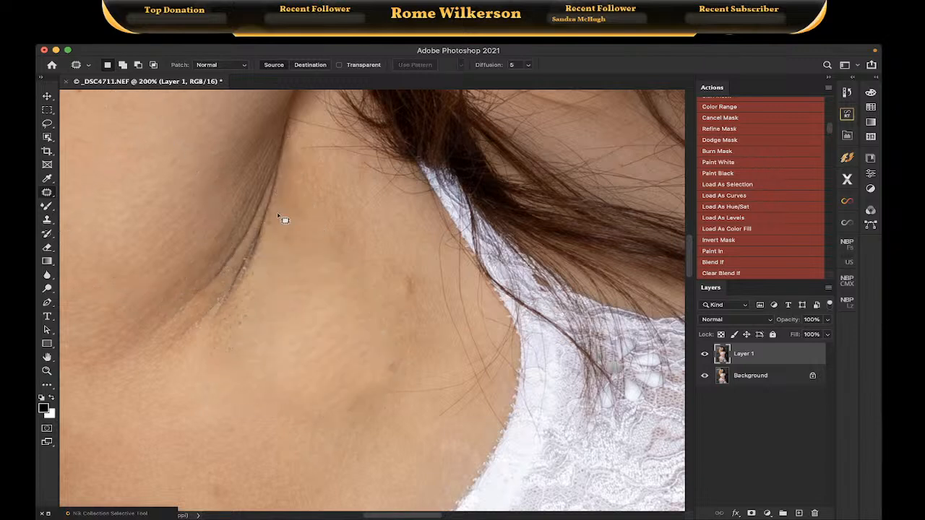
Patch the leftover stubble along the armpit crease with the smooth skin beside it.
{"action": "mouse_move", "coordinate": [271, 187]}
{"action": "left_mouse_down"}
{"action": "mouse_move", "coordinate": [215, 306]}
{"action": "mouse_move", "coordinate": [181, 351]}
{"action": "mouse_move", "coordinate": [201, 370]}
{"action": "mouse_move", "coordinate": [243, 353]}
{"action": "mouse_move", "coordinate": [284, 282]}
{"action": "mouse_move", "coordinate": [293, 193]}
{"action": "mouse_move", "coordinate": [273, 179]}
{"action": "left_mouse_up"}
{"action": "left_click_drag", "start_coordinate": [274, 265], "coordinate": [322, 271]}
{"action": "key", "text": "super+d"}
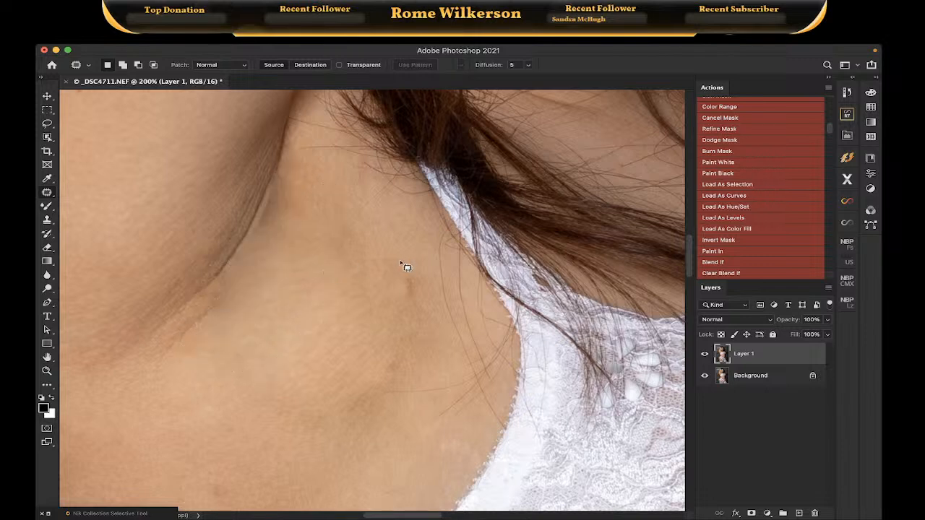
Patch the dark blemish between the underarm and the white strap with nearby clean skin.
{"action": "mouse_move", "coordinate": [418, 366]}
{"action": "left_mouse_down"}
{"action": "mouse_move", "coordinate": [390, 383]}
{"action": "mouse_move", "coordinate": [381, 359]}
{"action": "mouse_move", "coordinate": [400, 305]}
{"action": "mouse_move", "coordinate": [403, 265]}
{"action": "left_mouse_up"}
{"action": "left_click_drag", "start_coordinate": [417, 308], "coordinate": [356, 296]}
{"action": "key", "text": "super+d"}
{"action": "scroll", "coordinate": [350, 292], "scroll_direction": "down", "scroll_amount": 3}
{"action": "scroll", "coordinate": [349, 292], "scroll_direction": "down", "scroll_amount": 3}
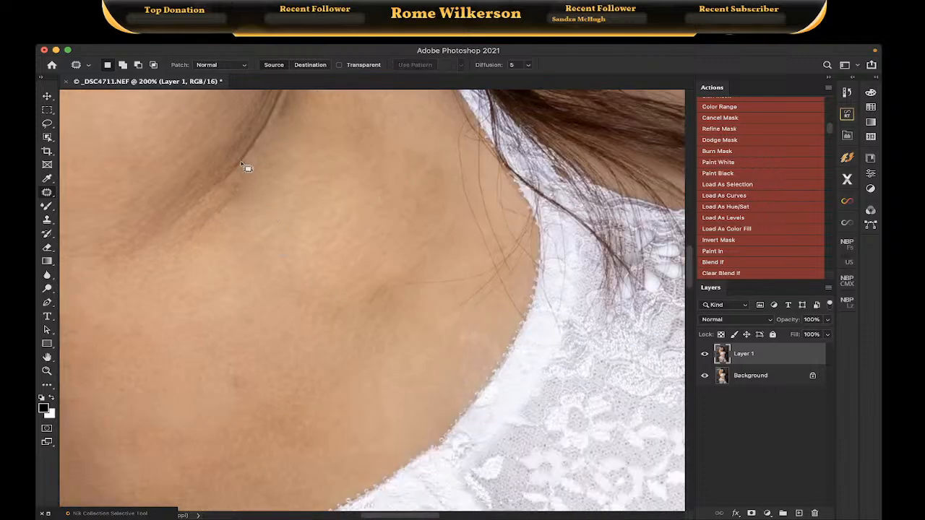
Patch the uneven skin at the lower end of the armpit crease with adjacent smooth skin.
{"action": "mouse_move", "coordinate": [249, 162]}
{"action": "left_mouse_down"}
{"action": "mouse_move", "coordinate": [171, 252]}
{"action": "mouse_move", "coordinate": [187, 257]}
{"action": "mouse_move", "coordinate": [231, 214]}
{"action": "mouse_move", "coordinate": [253, 186]}
{"action": "mouse_move", "coordinate": [251, 163]}
{"action": "left_mouse_up"}
{"action": "mouse_move", "coordinate": [234, 195]}
{"action": "left_mouse_down"}
{"action": "mouse_move", "coordinate": [269, 202]}
{"action": "mouse_move", "coordinate": [274, 187]}
{"action": "mouse_move", "coordinate": [307, 197]}
{"action": "left_mouse_up"}
{"action": "key", "text": "ctrl+d"}
{"action": "scroll", "coordinate": [273, 202], "scroll_direction": "down", "scroll_amount": 5}
{"action": "key", "text": "ctrl+d"}
{"action": "scroll", "coordinate": [254, 193], "scroll_direction": "up", "scroll_amount": 5}
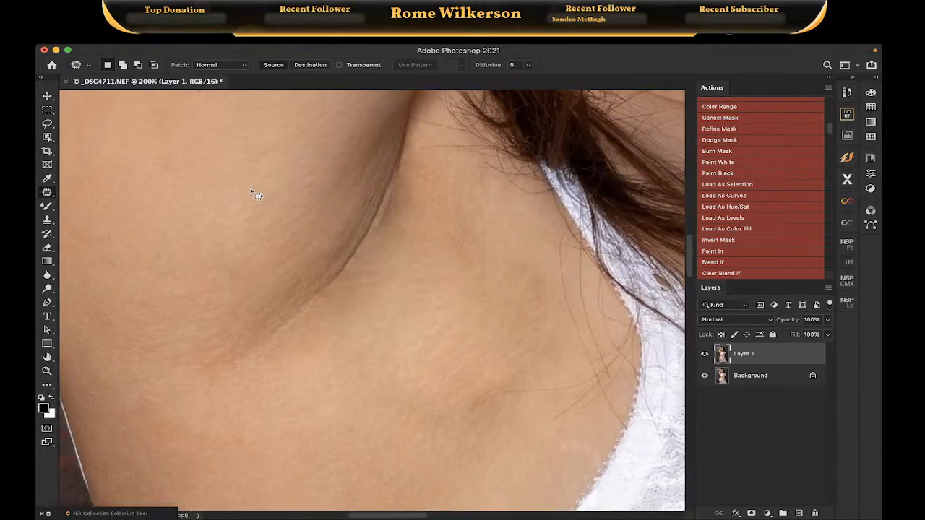
Patch out the lower stray hairs on the skin beside the lace edge using clean skin from below.
{"action": "scroll", "coordinate": [556, 297], "scroll_direction": "down", "scroll_amount": 3}
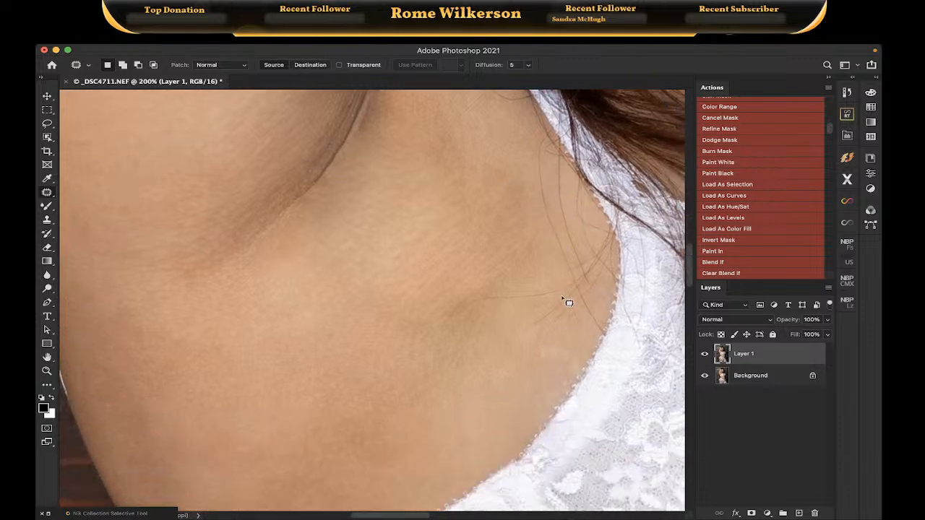
{"action": "scroll", "coordinate": [576, 311], "scroll_direction": "right", "scroll_amount": 1}
{"action": "mouse_move", "coordinate": [588, 338]}
{"action": "left_mouse_down"}
{"action": "mouse_move", "coordinate": [597, 318]}
{"action": "mouse_move", "coordinate": [552, 246]}
{"action": "mouse_move", "coordinate": [472, 289]}
{"action": "mouse_move", "coordinate": [549, 339]}
{"action": "mouse_move", "coordinate": [586, 331]}
{"action": "mouse_move", "coordinate": [472, 330]}
{"action": "mouse_move", "coordinate": [469, 384]}
{"action": "mouse_move", "coordinate": [475, 380]}
{"action": "left_mouse_up"}
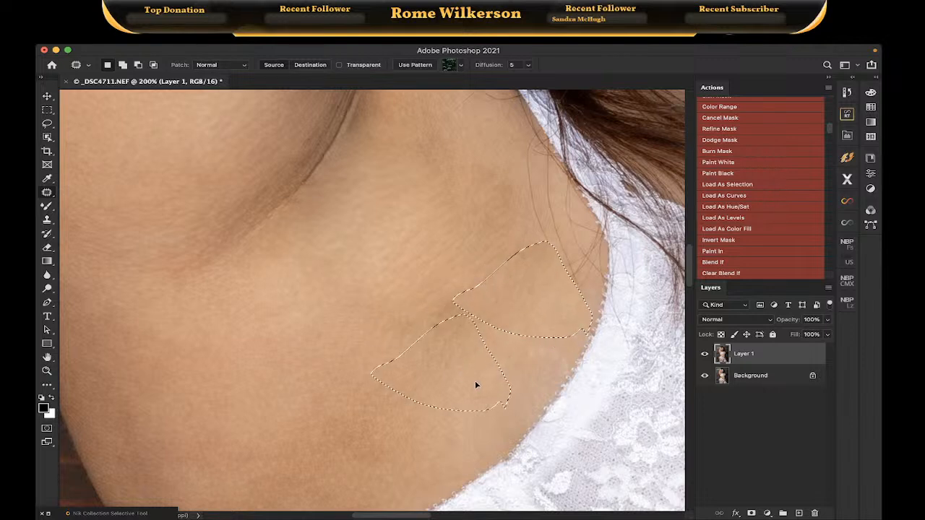
{"action": "key", "text": "ctrl+d"}
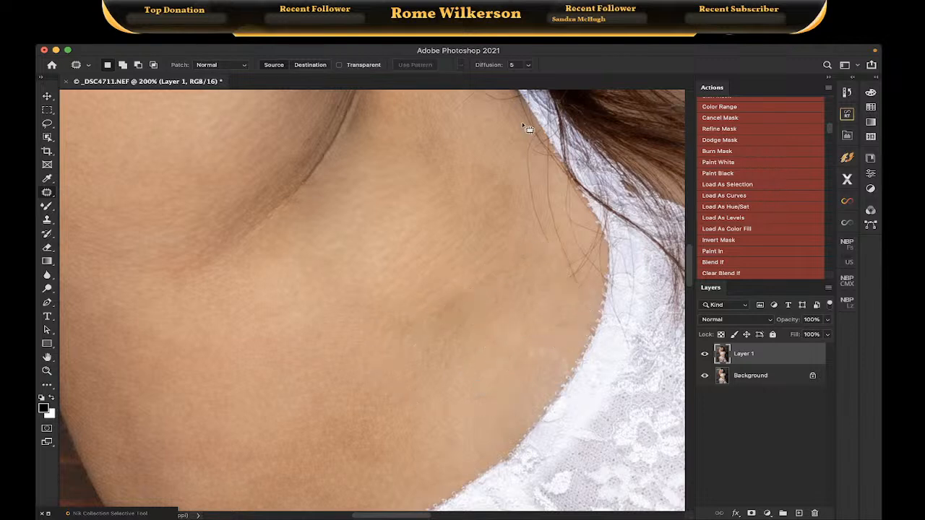
Patch out the long stray hairs beside the white shoulder strap with neighbouring underarm skin.
{"action": "mouse_move", "coordinate": [522, 122]}
{"action": "left_mouse_down"}
{"action": "mouse_move", "coordinate": [605, 236]}
{"action": "mouse_move", "coordinate": [606, 255]}
{"action": "mouse_move", "coordinate": [576, 294]}
{"action": "mouse_move", "coordinate": [537, 265]}
{"action": "mouse_move", "coordinate": [494, 176]}
{"action": "mouse_move", "coordinate": [523, 121]}
{"action": "left_mouse_up"}
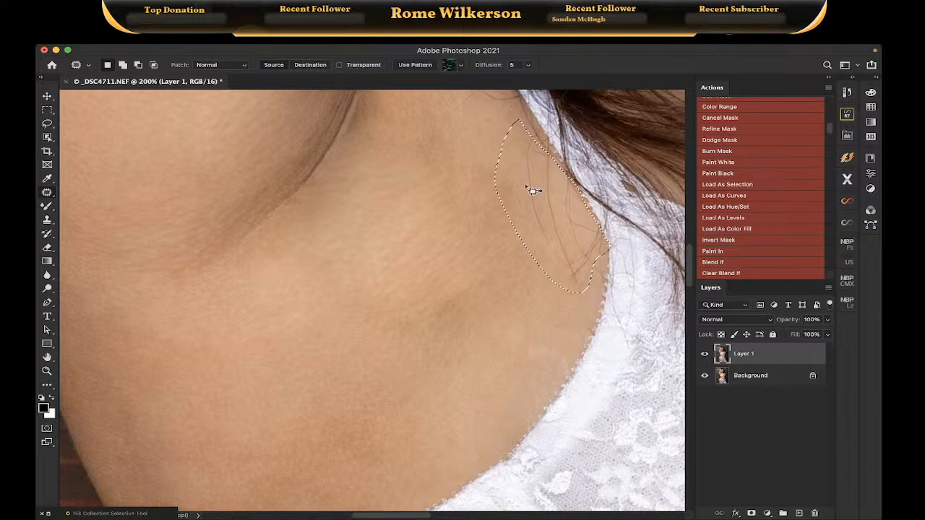
{"action": "left_click_drag", "start_coordinate": [526, 185], "coordinate": [459, 238]}
{"action": "key", "text": "ctrl+d"}
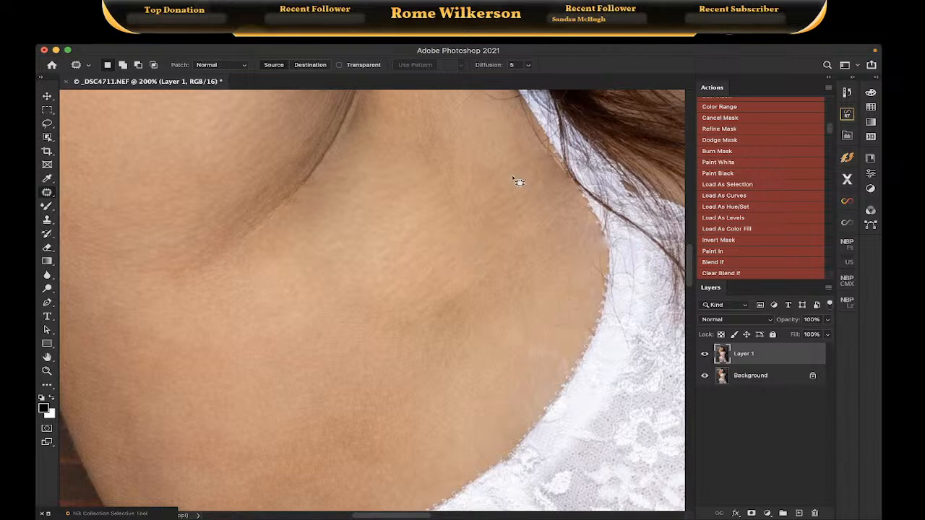
Patch the uneven skin along the inner edge of the white shoulder strap with adjacent underarm skin.
{"action": "scroll", "coordinate": [517, 180], "scroll_direction": "up", "scroll_amount": 2}
{"action": "scroll", "coordinate": [517, 180], "scroll_direction": "left", "scroll_amount": 2}
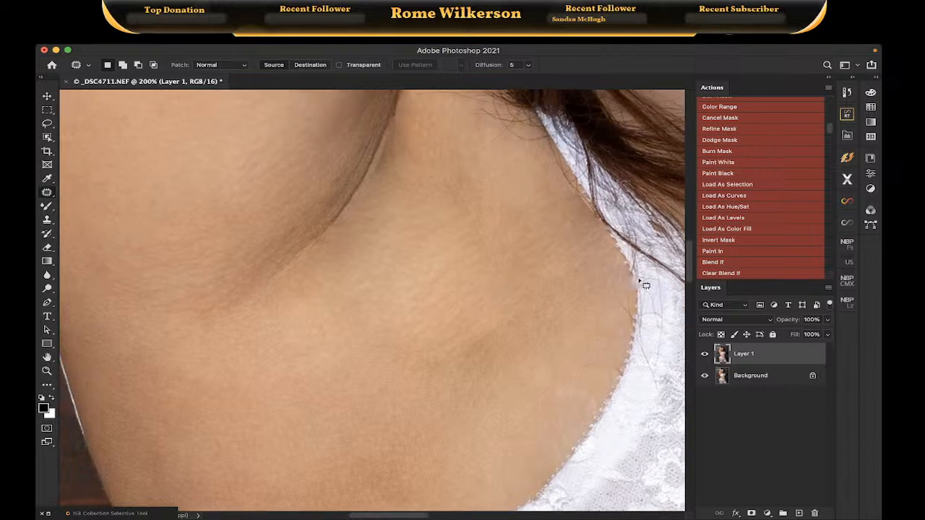
{"action": "key", "text": "ctrl+shift+d"}
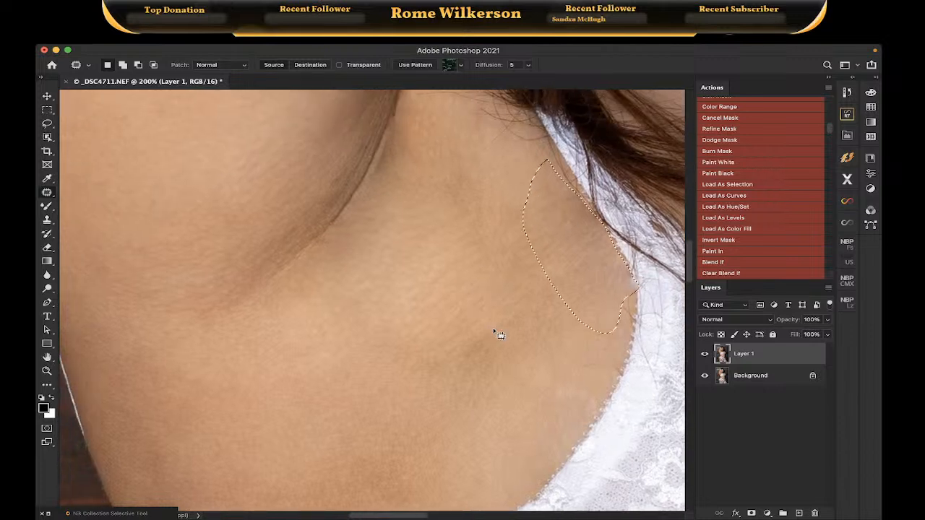
{"action": "left_click_drag", "start_coordinate": [571, 265], "coordinate": [551, 263]}
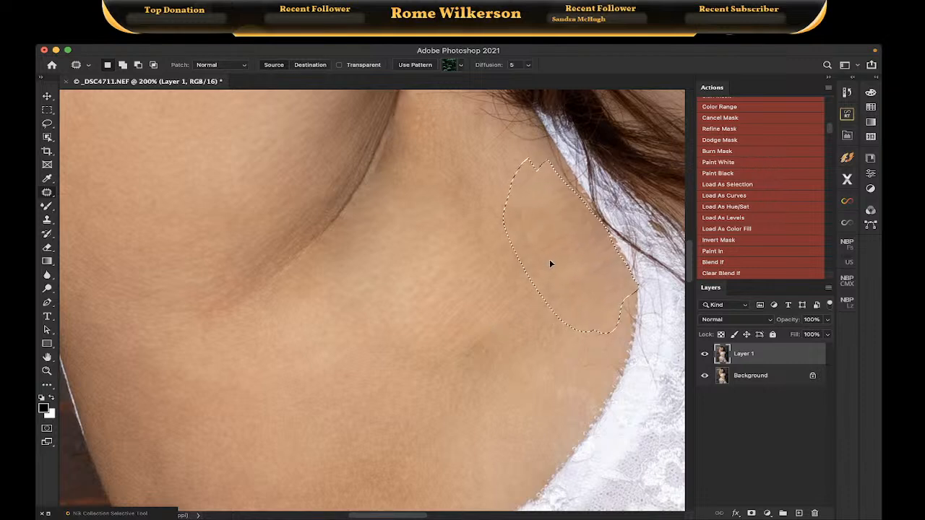
{"action": "left_click", "coordinate": [522, 293]}
Patch the narrow strip of skin along the upper part of the white strap with smooth skin beside it.
{"action": "scroll", "coordinate": [539, 286], "scroll_direction": "up", "scroll_amount": 2}
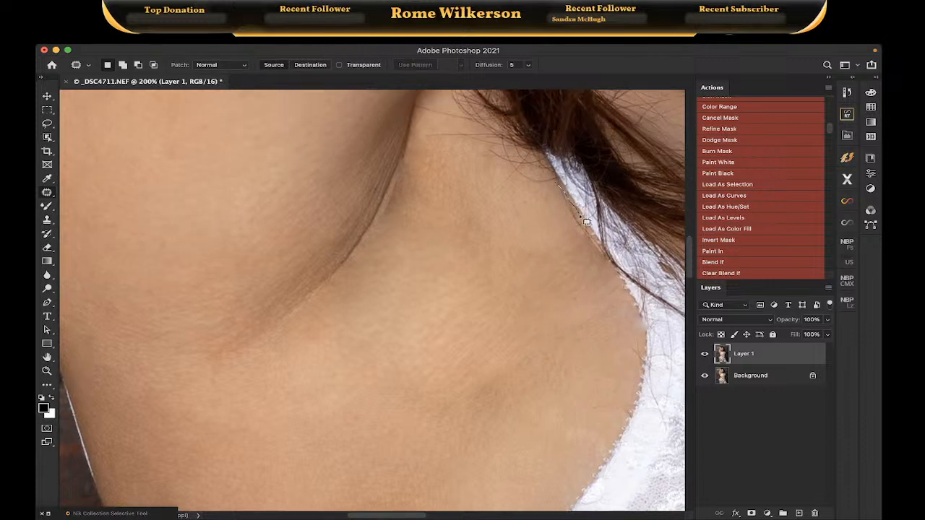
{"action": "left_click_drag", "start_coordinate": [587, 222], "coordinate": [612, 273]}
{"action": "left_click_drag", "start_coordinate": [557, 220], "coordinate": [552, 185]}
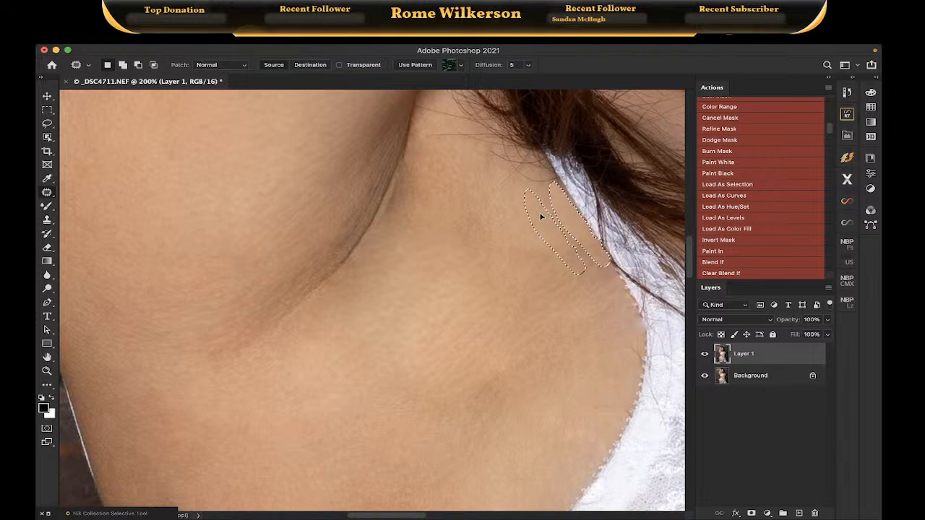
{"action": "left_click", "coordinate": [539, 213]}
Patch the thin strip of skin along the upper armpit crease with clean neighbouring skin.
{"action": "scroll", "coordinate": [549, 226], "scroll_direction": "up", "scroll_amount": 3}
{"action": "scroll", "coordinate": [550, 226], "scroll_direction": "left", "scroll_amount": 4}
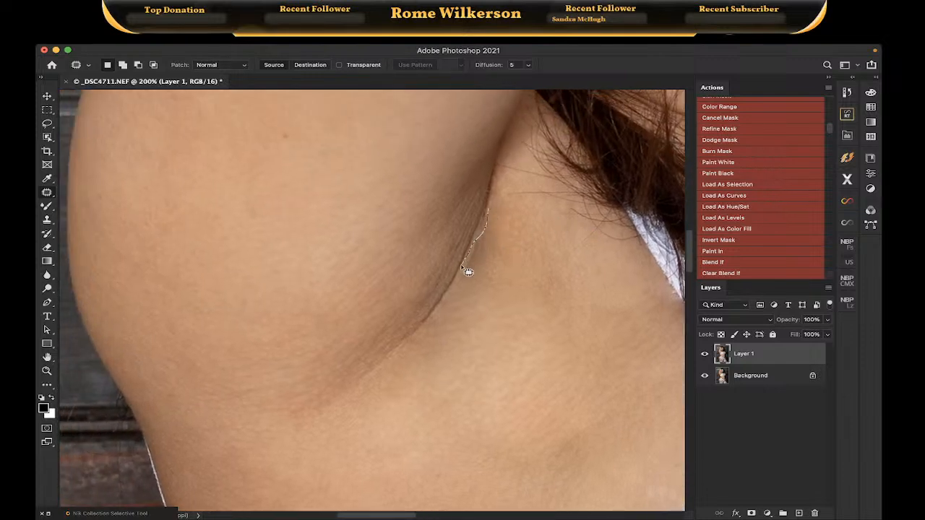
{"action": "left_click_drag", "start_coordinate": [462, 269], "coordinate": [453, 291]}
{"action": "left_click_drag", "start_coordinate": [502, 253], "coordinate": [502, 210]}
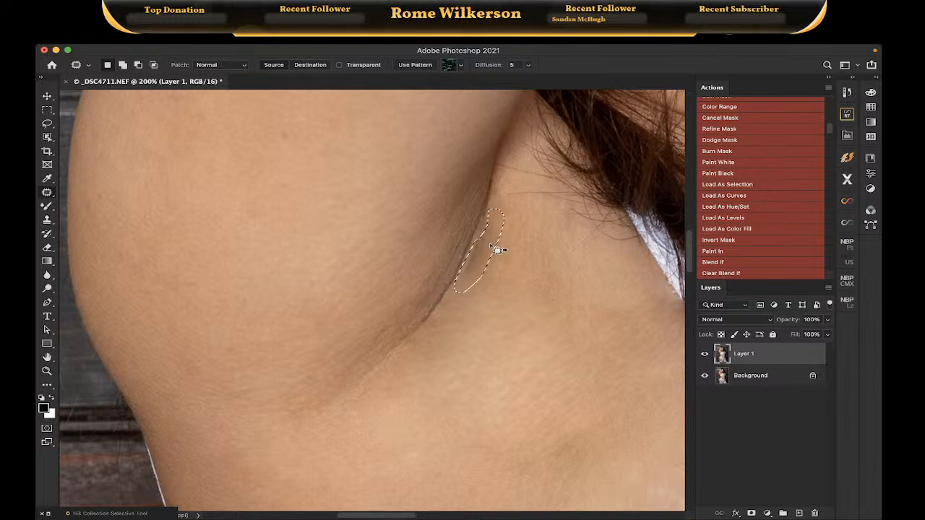
{"action": "left_click_drag", "start_coordinate": [496, 248], "coordinate": [515, 244]}
{"action": "key", "text": "ctrl+d"}
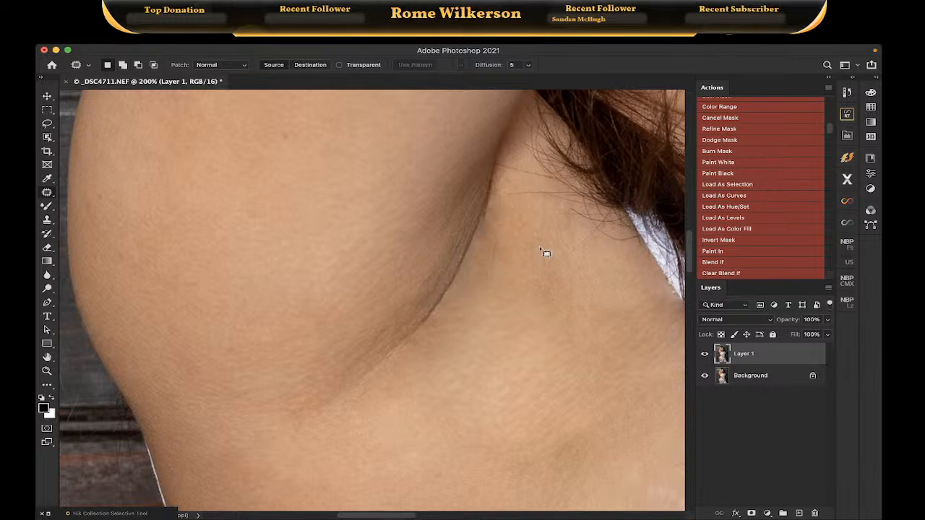
Patch out the small pale spot on the torso just below the white bra band.
{"action": "scroll", "coordinate": [539, 250], "scroll_direction": "down", "scroll_amount": 3}
{"action": "scroll", "coordinate": [541, 249], "scroll_direction": "down", "scroll_amount": 15}
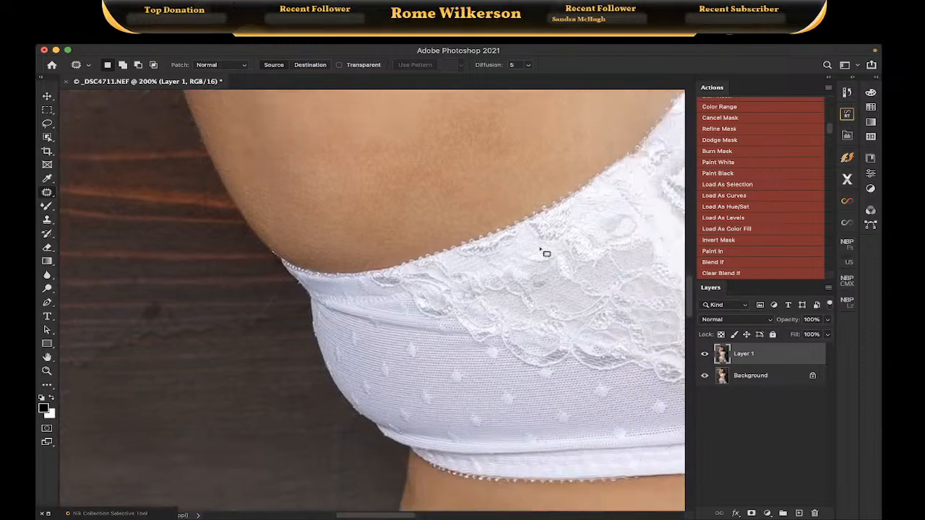
{"action": "scroll", "coordinate": [540, 248], "scroll_direction": "down", "scroll_amount": 2}
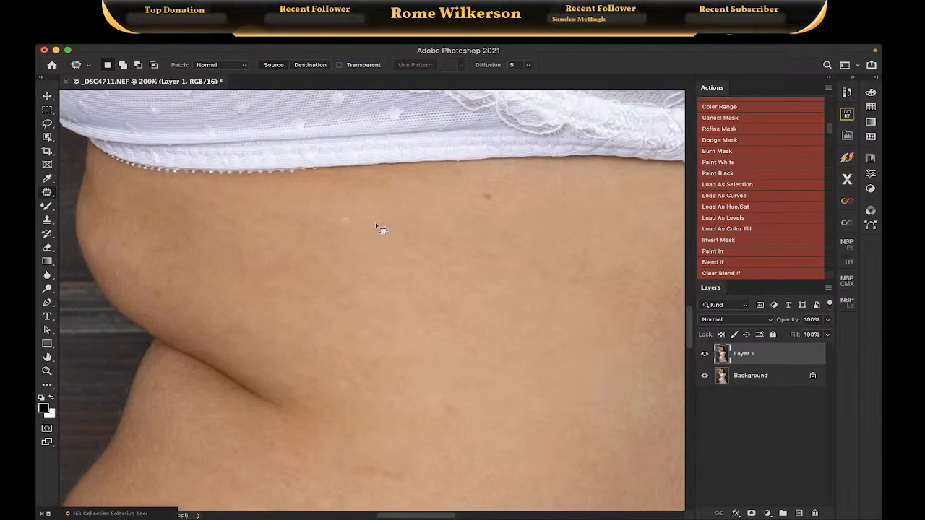
{"action": "mouse_move", "coordinate": [348, 214]}
{"action": "left_mouse_down"}
{"action": "mouse_move", "coordinate": [340, 237]}
{"action": "mouse_move", "coordinate": [351, 216]}
{"action": "left_mouse_up"}
{"action": "key", "text": "ctrl+d"}
Patch out the small scar on the lower abdomen above the lace waistband with nearby clean skin.
{"action": "scroll", "coordinate": [429, 256], "scroll_direction": "down", "scroll_amount": 10}
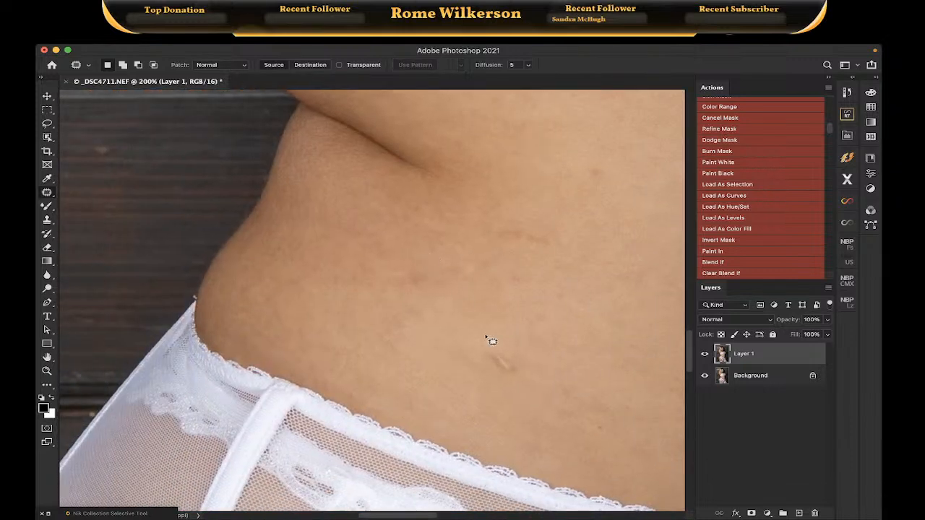
{"action": "mouse_move", "coordinate": [510, 347]}
{"action": "left_mouse_down"}
{"action": "mouse_move", "coordinate": [505, 392]}
{"action": "mouse_move", "coordinate": [501, 346]}
{"action": "left_mouse_up"}
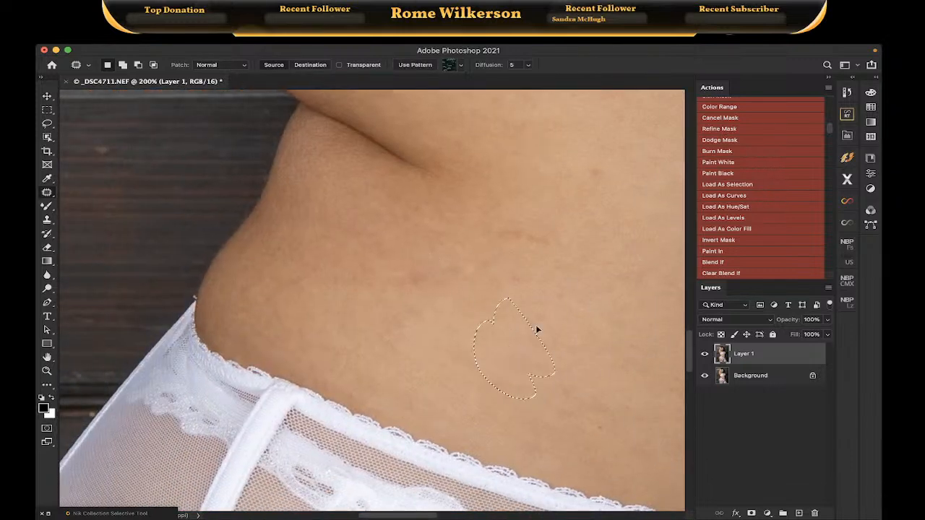
{"action": "key", "text": "ctrl+d"}
Patch out the thin reddish line, the small spot and the blotch on the waist below the side crease.
{"action": "mouse_move", "coordinate": [549, 229]}
{"action": "left_mouse_down"}
{"action": "mouse_move", "coordinate": [502, 225]}
{"action": "mouse_move", "coordinate": [488, 243]}
{"action": "mouse_move", "coordinate": [549, 251]}
{"action": "mouse_move", "coordinate": [566, 235]}
{"action": "mouse_move", "coordinate": [548, 194]}
{"action": "left_mouse_up"}
{"action": "key", "text": "ctrl+d"}
{"action": "mouse_move", "coordinate": [594, 164]}
{"action": "left_mouse_down"}
{"action": "mouse_move", "coordinate": [583, 189]}
{"action": "mouse_move", "coordinate": [606, 165]}
{"action": "mouse_move", "coordinate": [573, 189]}
{"action": "left_mouse_up"}
{"action": "key", "text": "ctrl+d"}
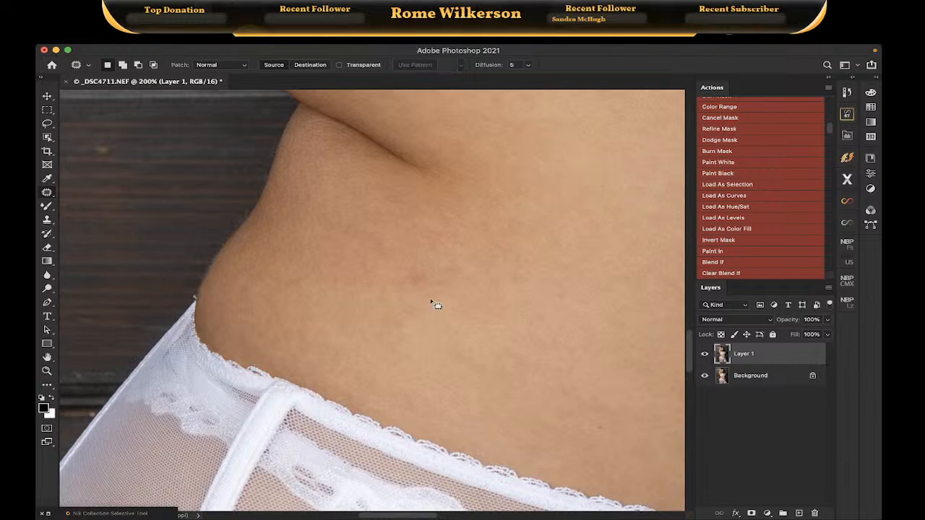
{"action": "mouse_move", "coordinate": [390, 281]}
{"action": "left_mouse_down"}
{"action": "mouse_move", "coordinate": [429, 295]}
{"action": "mouse_move", "coordinate": [425, 268]}
{"action": "mouse_move", "coordinate": [403, 249]}
{"action": "left_mouse_up"}
{"action": "key", "text": "ctrl+d"}
Patch the upper stretch marks on the abdomen near the deep side fold with smoother skin towards the centre.
{"action": "scroll", "coordinate": [470, 251], "scroll_direction": "right", "scroll_amount": 10}
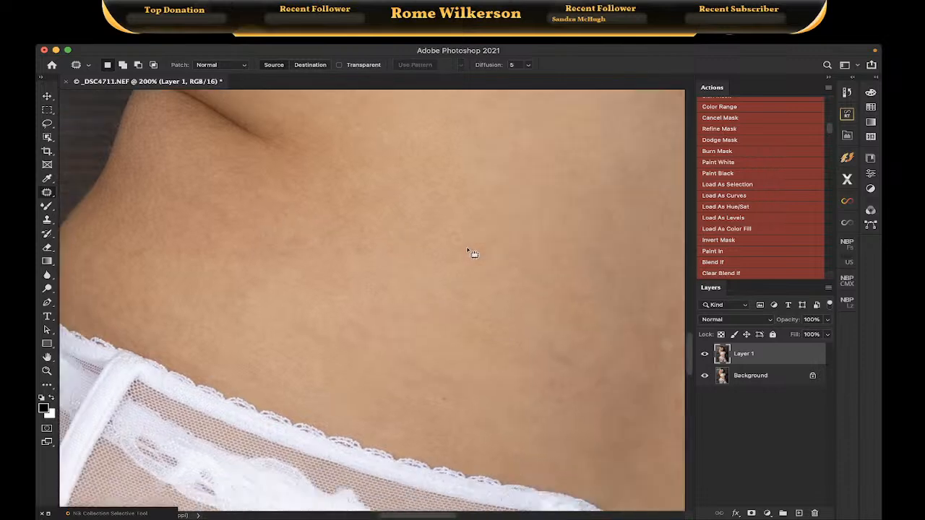
{"action": "scroll", "coordinate": [477, 243], "scroll_direction": "down", "scroll_amount": 2}
{"action": "scroll", "coordinate": [479, 244], "scroll_direction": "up", "scroll_amount": 5}
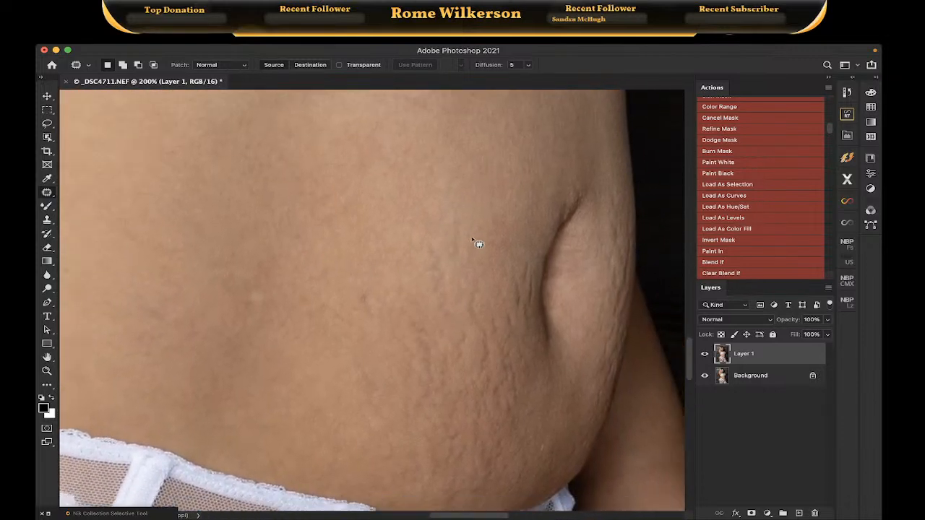
{"action": "scroll", "coordinate": [479, 244], "scroll_direction": "left", "scroll_amount": 4}
{"action": "mouse_move", "coordinate": [528, 225]}
{"action": "left_mouse_down"}
{"action": "mouse_move", "coordinate": [527, 366]}
{"action": "mouse_move", "coordinate": [472, 357]}
{"action": "mouse_move", "coordinate": [479, 248]}
{"action": "mouse_move", "coordinate": [514, 211]}
{"action": "left_mouse_up"}
{"action": "left_click_drag", "start_coordinate": [508, 252], "coordinate": [386, 198]}
{"action": "left_click", "coordinate": [454, 196]}
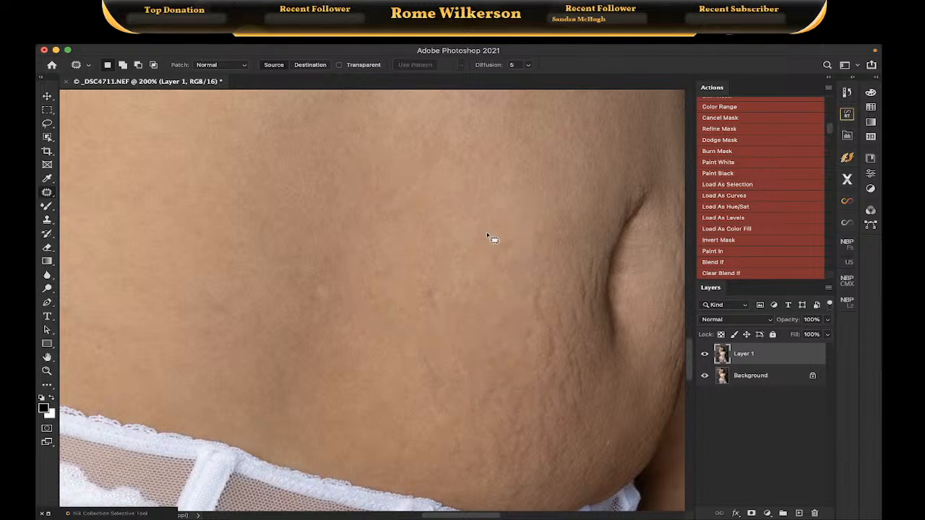
Patch the tall band of stretch marks on the abdomen below the side fold with smoother central skin.
{"action": "scroll", "coordinate": [506, 253], "scroll_direction": "down", "scroll_amount": 2}
{"action": "mouse_move", "coordinate": [546, 368]}
{"action": "left_mouse_down"}
{"action": "mouse_move", "coordinate": [471, 384]}
{"action": "mouse_move", "coordinate": [523, 226]}
{"action": "mouse_move", "coordinate": [539, 221]}
{"action": "left_mouse_up"}
{"action": "left_click_drag", "start_coordinate": [516, 283], "coordinate": [377, 207]}
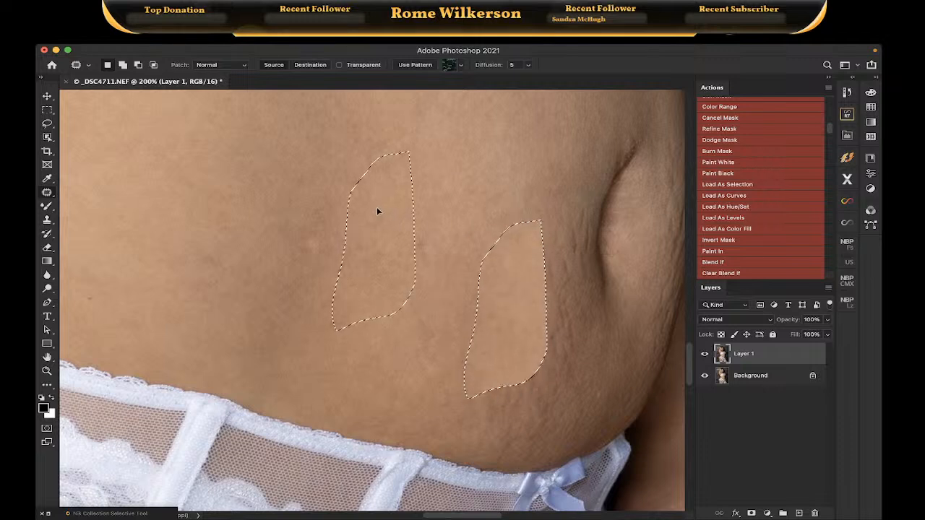
{"action": "key", "text": "ctrl+d"}
Patch out the pale spot and the small dark mark on the middle of the abdomen.
{"action": "mouse_move", "coordinate": [318, 225]}
{"action": "left_mouse_down"}
{"action": "mouse_move", "coordinate": [320, 258]}
{"action": "mouse_move", "coordinate": [308, 224]}
{"action": "mouse_move", "coordinate": [365, 223]}
{"action": "left_mouse_up"}
{"action": "key", "text": "ctrl+d"}
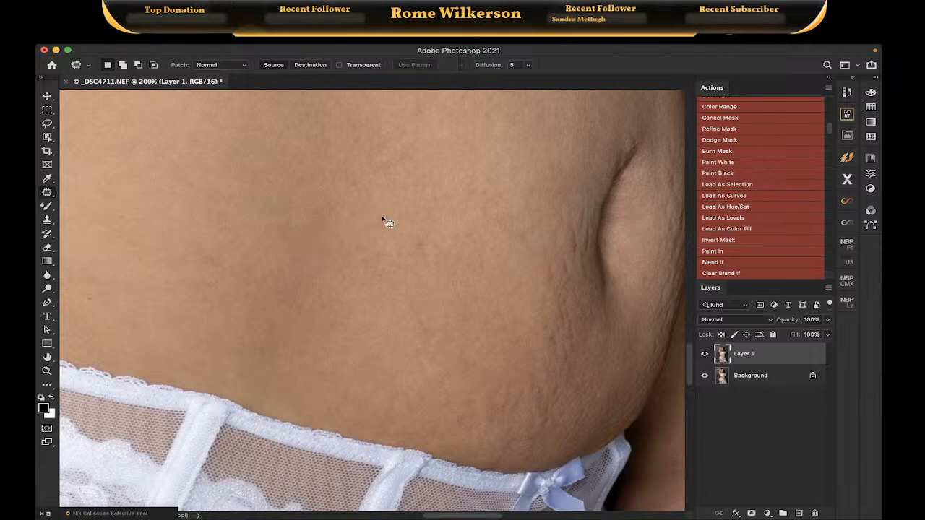
{"action": "mouse_move", "coordinate": [427, 224]}
{"action": "left_mouse_down"}
{"action": "mouse_move", "coordinate": [436, 259]}
{"action": "mouse_move", "coordinate": [417, 262]}
{"action": "mouse_move", "coordinate": [416, 227]}
{"action": "left_mouse_up"}
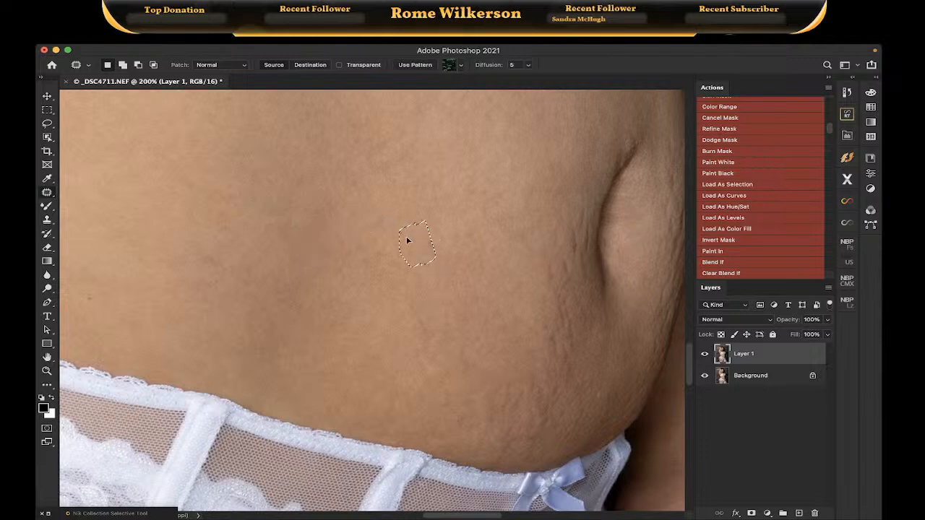
Patch the stretch marks just above the waistband beside the bow and the small mark higher on the abdomen.
{"action": "scroll", "coordinate": [487, 249], "scroll_direction": "down", "scroll_amount": 3}
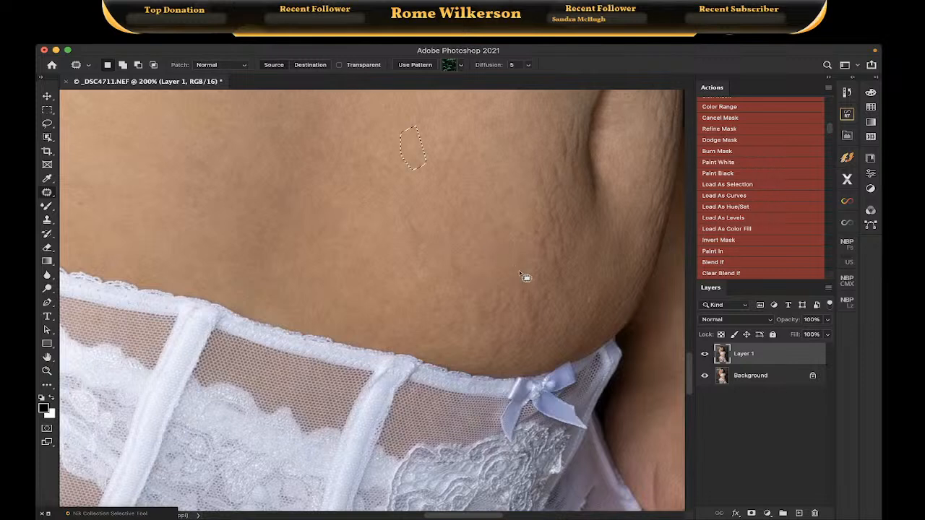
{"action": "mouse_move", "coordinate": [519, 271]}
{"action": "left_mouse_down"}
{"action": "mouse_move", "coordinate": [520, 311]}
{"action": "mouse_move", "coordinate": [490, 359]}
{"action": "mouse_move", "coordinate": [457, 371]}
{"action": "mouse_move", "coordinate": [426, 347]}
{"action": "left_mouse_up"}
{"action": "mouse_move", "coordinate": [461, 283]}
{"action": "left_mouse_down"}
{"action": "mouse_move", "coordinate": [517, 270]}
{"action": "mouse_move", "coordinate": [355, 262]}
{"action": "mouse_move", "coordinate": [341, 243]}
{"action": "left_mouse_up"}
{"action": "key", "text": "ctrl+d"}
{"action": "mouse_move", "coordinate": [412, 206]}
{"action": "left_mouse_down"}
{"action": "mouse_move", "coordinate": [398, 261]}
{"action": "mouse_move", "coordinate": [451, 248]}
{"action": "mouse_move", "coordinate": [416, 213]}
{"action": "left_mouse_up"}
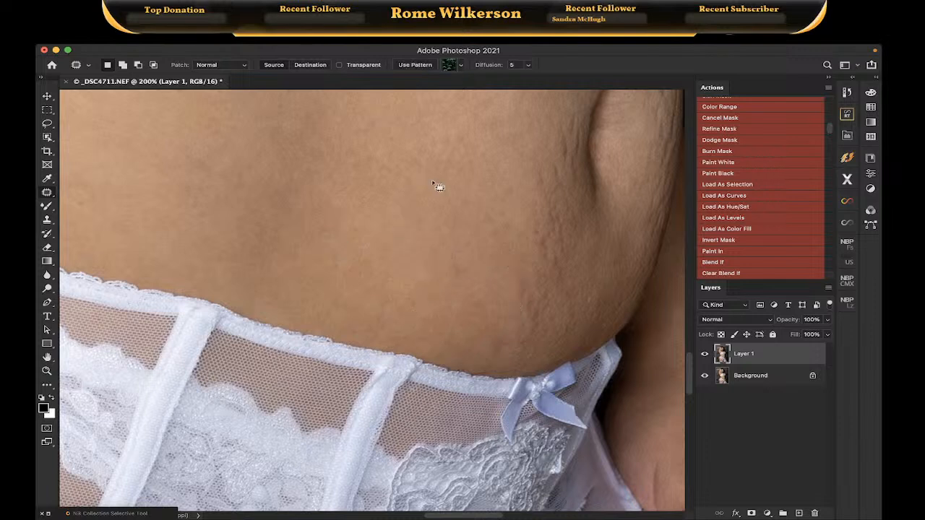
{"action": "key", "text": "super+d"}
Patch the stretch marks running along the inner side of the deep waist fold with smooth abdomen skin.
{"action": "scroll", "coordinate": [521, 173], "scroll_direction": "up", "scroll_amount": 3}
{"action": "scroll", "coordinate": [521, 173], "scroll_direction": "right", "scroll_amount": 3}
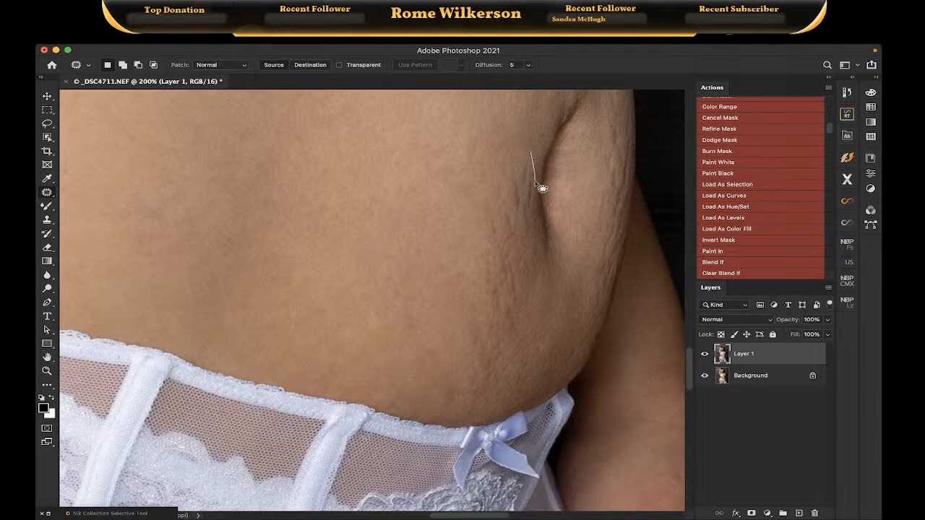
{"action": "mouse_move", "coordinate": [537, 185]}
{"action": "left_mouse_down"}
{"action": "mouse_move", "coordinate": [542, 263]}
{"action": "mouse_move", "coordinate": [529, 307]}
{"action": "mouse_move", "coordinate": [491, 309]}
{"action": "left_mouse_up"}
{"action": "left_click_drag", "start_coordinate": [494, 166], "coordinate": [529, 148]}
{"action": "left_click_drag", "start_coordinate": [528, 207], "coordinate": [447, 202]}
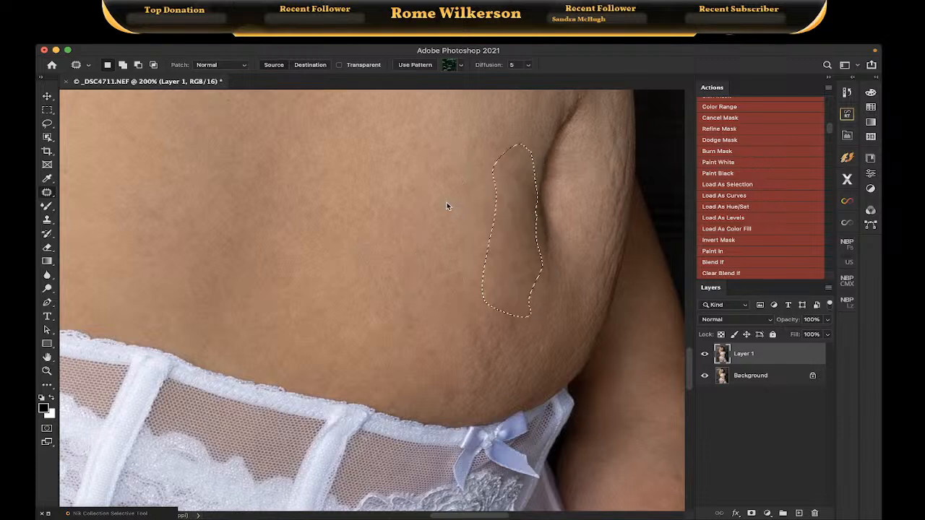
{"action": "key", "text": "super+d"}
Patch the remaining stretch marks directly above the waistband bow with smoother abdomen skin.
{"action": "scroll", "coordinate": [512, 238], "scroll_direction": "down", "scroll_amount": 3}
{"action": "scroll", "coordinate": [513, 238], "scroll_direction": "right", "scroll_amount": 1}
{"action": "mouse_move", "coordinate": [510, 231]}
{"action": "left_mouse_down"}
{"action": "mouse_move", "coordinate": [520, 287]}
{"action": "mouse_move", "coordinate": [512, 316]}
{"action": "mouse_move", "coordinate": [458, 357]}
{"action": "mouse_move", "coordinate": [436, 353]}
{"action": "mouse_move", "coordinate": [425, 318]}
{"action": "mouse_move", "coordinate": [487, 234]}
{"action": "left_mouse_up"}
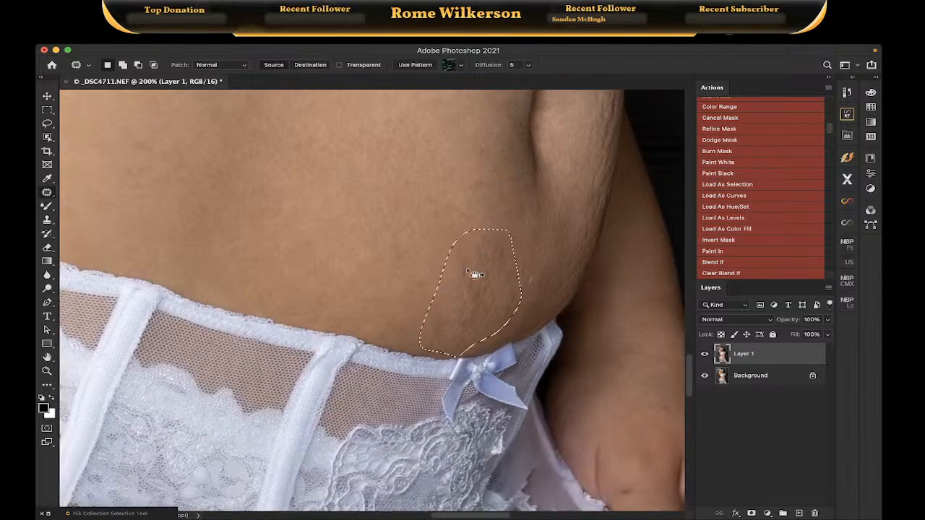
{"action": "left_click_drag", "start_coordinate": [473, 274], "coordinate": [375, 252]}
{"action": "key", "text": "super+d"}
Patch the creased skin between the top of the waist fold and the body's outer edge with skin from above.
{"action": "scroll", "coordinate": [458, 230], "scroll_direction": "up", "scroll_amount": 2}
{"action": "scroll", "coordinate": [458, 229], "scroll_direction": "right", "scroll_amount": 2}
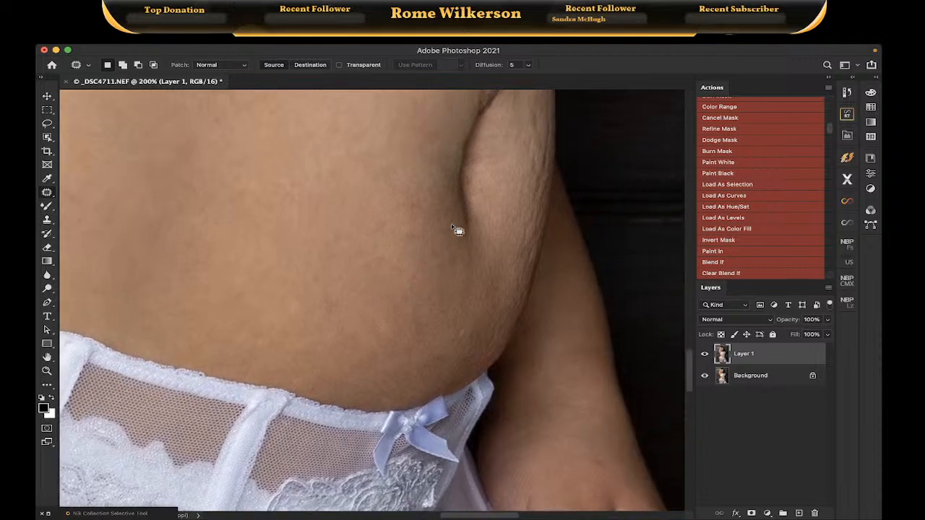
{"action": "scroll", "coordinate": [452, 226], "scroll_direction": "up", "scroll_amount": 4}
{"action": "scroll", "coordinate": [452, 226], "scroll_direction": "right", "scroll_amount": 1}
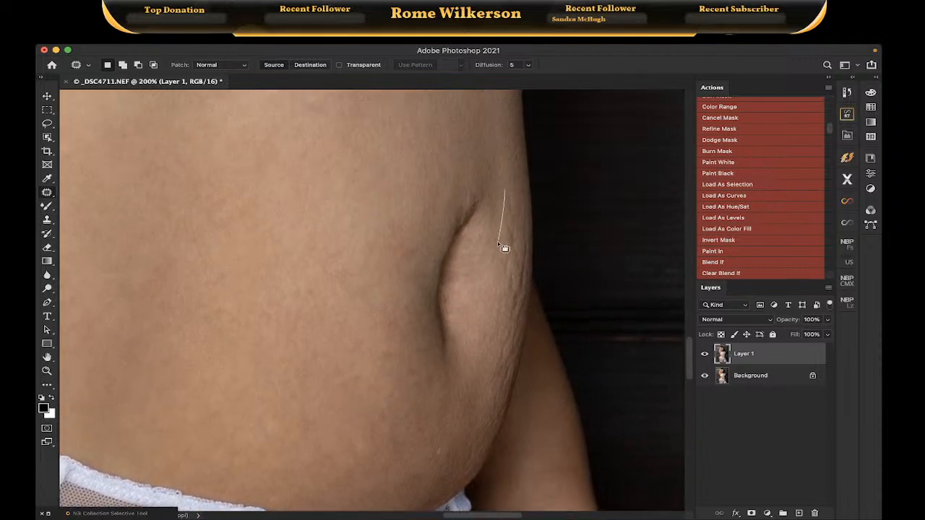
{"action": "mouse_move", "coordinate": [516, 253]}
{"action": "left_mouse_down"}
{"action": "mouse_move", "coordinate": [521, 204]}
{"action": "mouse_move", "coordinate": [506, 191]}
{"action": "left_mouse_up"}
{"action": "mouse_move", "coordinate": [501, 106]}
{"action": "left_mouse_down"}
{"action": "mouse_move", "coordinate": [512, 148]}
{"action": "mouse_move", "coordinate": [503, 107]}
{"action": "left_mouse_up"}
{"action": "key", "text": "super+d"}
Patch the remaining fine creases on the bulge beside the waist fold with smoother adjacent skin.
{"action": "mouse_move", "coordinate": [507, 239]}
{"action": "left_mouse_down"}
{"action": "mouse_move", "coordinate": [497, 307]}
{"action": "mouse_move", "coordinate": [506, 325]}
{"action": "mouse_move", "coordinate": [528, 303]}
{"action": "mouse_move", "coordinate": [532, 271]}
{"action": "mouse_move", "coordinate": [509, 240]}
{"action": "mouse_move", "coordinate": [521, 185]}
{"action": "left_mouse_up"}
{"action": "key", "text": "super+d"}
{"action": "scroll", "coordinate": [520, 221], "scroll_direction": "down", "scroll_amount": 2}
{"action": "mouse_move", "coordinate": [525, 195]}
{"action": "left_mouse_down"}
{"action": "mouse_move", "coordinate": [528, 146]}
{"action": "mouse_move", "coordinate": [520, 148]}
{"action": "mouse_move", "coordinate": [522, 192]}
{"action": "mouse_move", "coordinate": [508, 171]}
{"action": "mouse_move", "coordinate": [495, 210]}
{"action": "left_mouse_up"}
{"action": "key", "text": "super+d"}
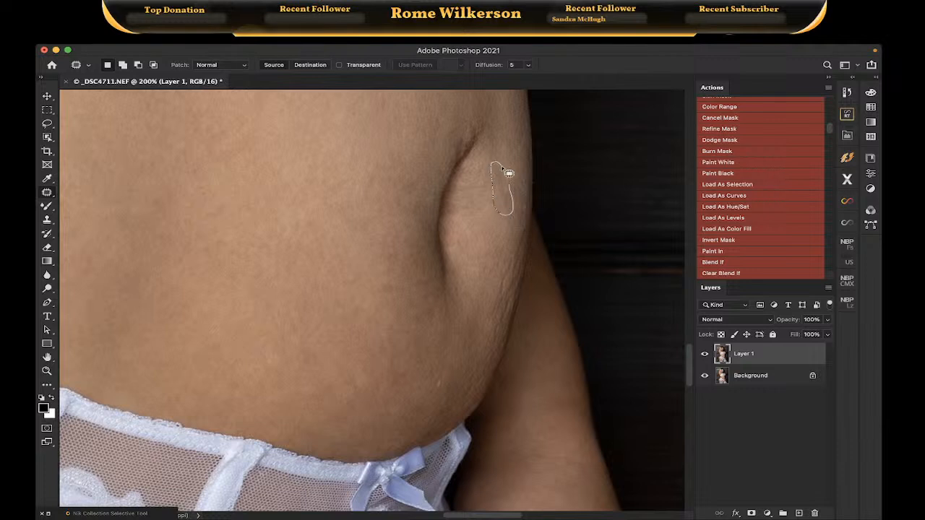
{"action": "left_click_drag", "start_coordinate": [502, 167], "coordinate": [497, 222]}
{"action": "key", "text": "super+d"}
{"action": "scroll", "coordinate": [498, 224], "scroll_direction": "down", "scroll_amount": 2}
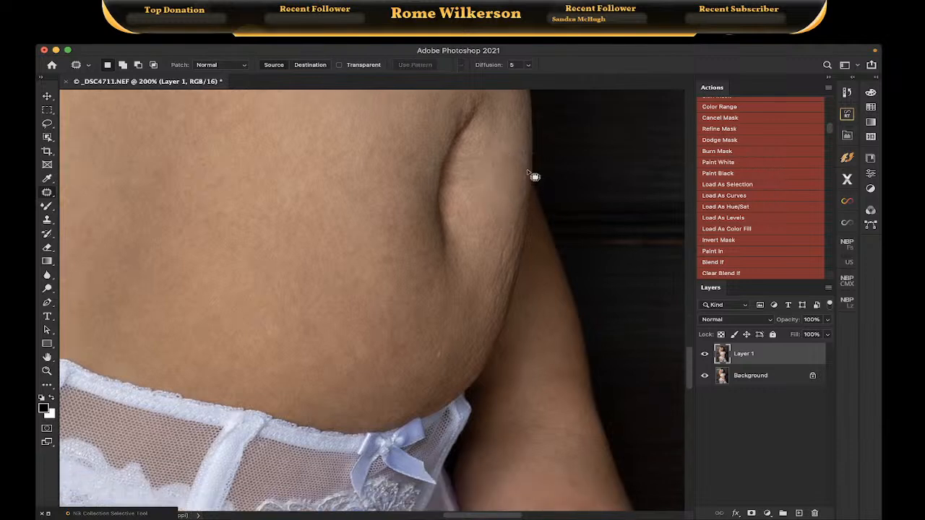
Patch the wrinkled strip along the outer edge of the waist, below the fold's bulge, with abdomen skin.
{"action": "mouse_move", "coordinate": [528, 171]}
{"action": "left_mouse_down"}
{"action": "mouse_move", "coordinate": [505, 314]}
{"action": "mouse_move", "coordinate": [494, 243]}
{"action": "left_mouse_up"}
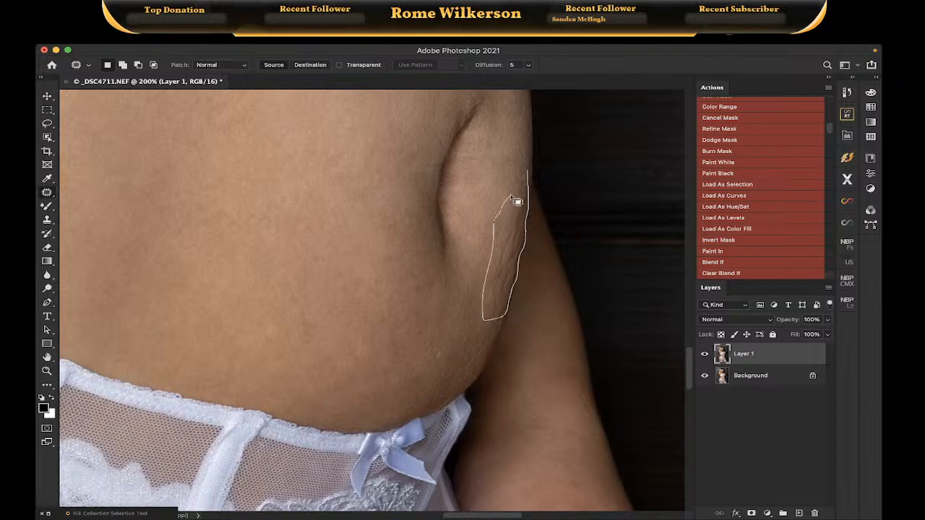
{"action": "left_click_drag", "start_coordinate": [517, 174], "coordinate": [524, 174]}
{"action": "left_click_drag", "start_coordinate": [520, 223], "coordinate": [356, 228]}
{"action": "key", "text": "ctrl+d"}
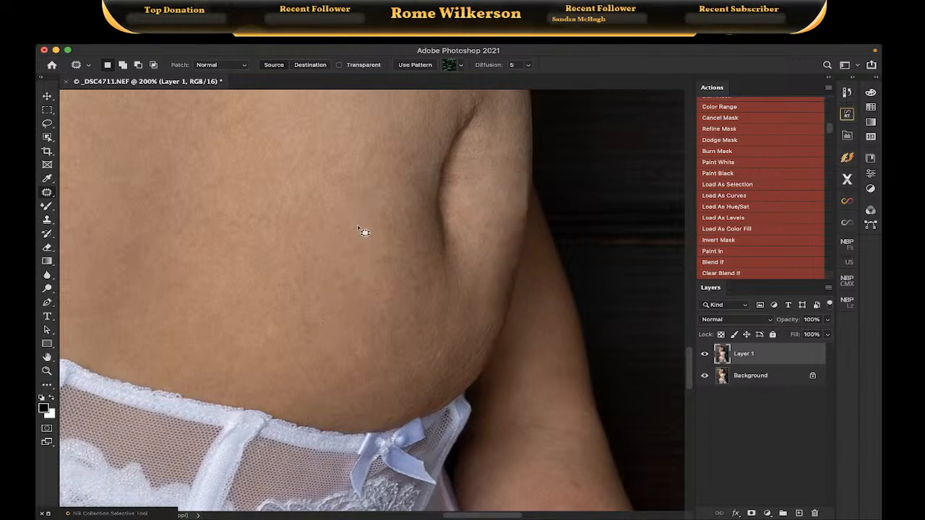
Patch the lower outer edge of the waist beside the forearm with smooth abdomen skin.
{"action": "scroll", "coordinate": [495, 273], "scroll_direction": "down", "scroll_amount": 2}
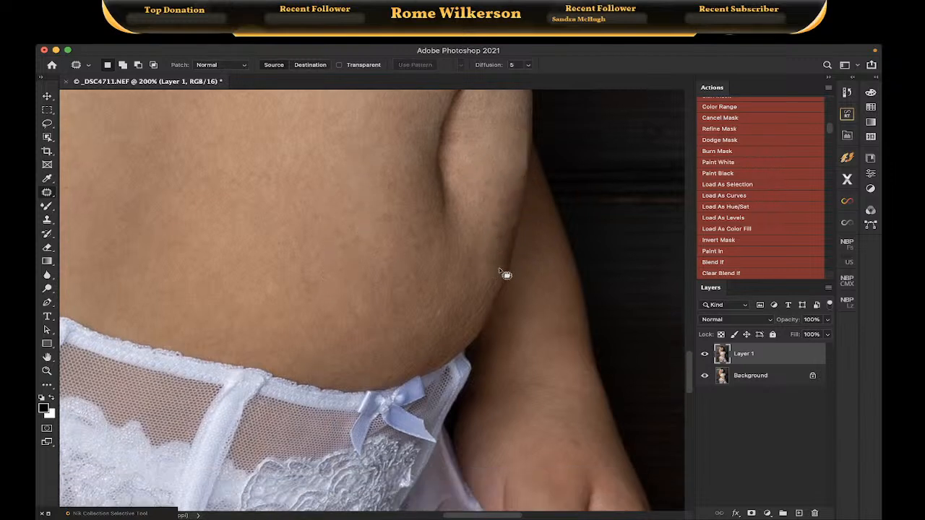
{"action": "mouse_move", "coordinate": [504, 289]}
{"action": "left_mouse_down"}
{"action": "mouse_move", "coordinate": [470, 326]}
{"action": "mouse_move", "coordinate": [446, 336]}
{"action": "mouse_move", "coordinate": [426, 310]}
{"action": "mouse_move", "coordinate": [488, 268]}
{"action": "mouse_move", "coordinate": [384, 279]}
{"action": "left_mouse_up"}
{"action": "key", "text": "super+d"}
Examine the retouched torso, the forearm and the thigh for remaining skin blemishes.
{"action": "scroll", "coordinate": [384, 278], "scroll_direction": "left", "scroll_amount": 5}
{"action": "scroll", "coordinate": [384, 278], "scroll_direction": "up", "scroll_amount": 2}
{"action": "scroll", "coordinate": [385, 279], "scroll_direction": "up", "scroll_amount": 10}
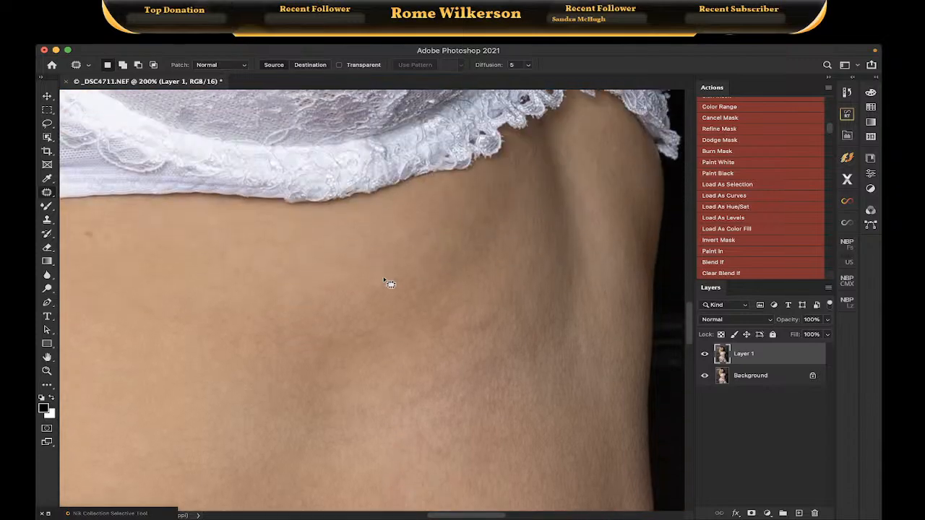
{"action": "scroll", "coordinate": [385, 280], "scroll_direction": "down", "scroll_amount": 8}
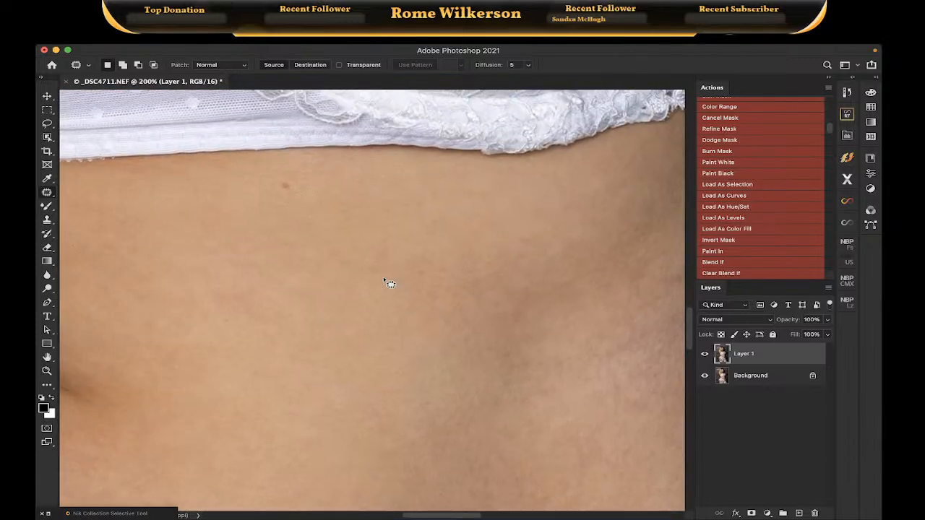
{"action": "scroll", "coordinate": [385, 281], "scroll_direction": "left", "scroll_amount": 5}
{"action": "scroll", "coordinate": [384, 282], "scroll_direction": "down", "scroll_amount": 6}
{"action": "scroll", "coordinate": [385, 282], "scroll_direction": "right", "scroll_amount": 8}
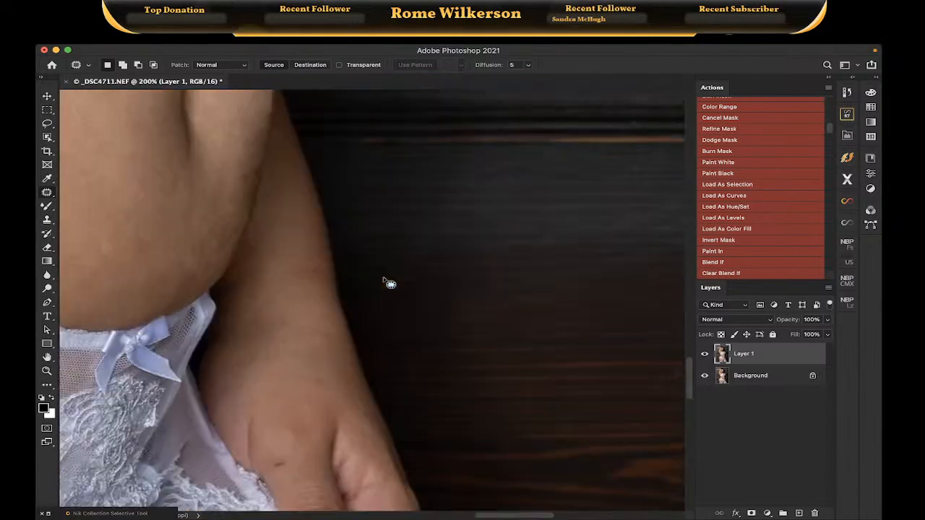
{"action": "scroll", "coordinate": [385, 281], "scroll_direction": "up", "scroll_amount": 3}
{"action": "scroll", "coordinate": [384, 279], "scroll_direction": "down", "scroll_amount": 6}
{"action": "scroll", "coordinate": [385, 279], "scroll_direction": "left", "scroll_amount": 12}
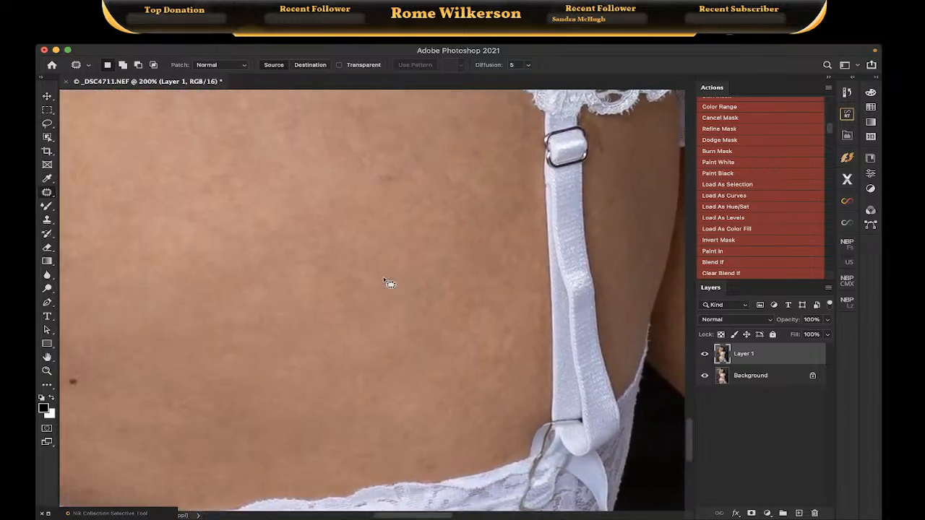
Patch the faint mark on the upper thigh, below the lace edge beside the garter strap, with adjacent skin.
{"action": "scroll", "coordinate": [384, 280], "scroll_direction": "left", "scroll_amount": 3}
{"action": "scroll", "coordinate": [384, 281], "scroll_direction": "up", "scroll_amount": 8}
{"action": "scroll", "coordinate": [384, 280], "scroll_direction": "right", "scroll_amount": 2}
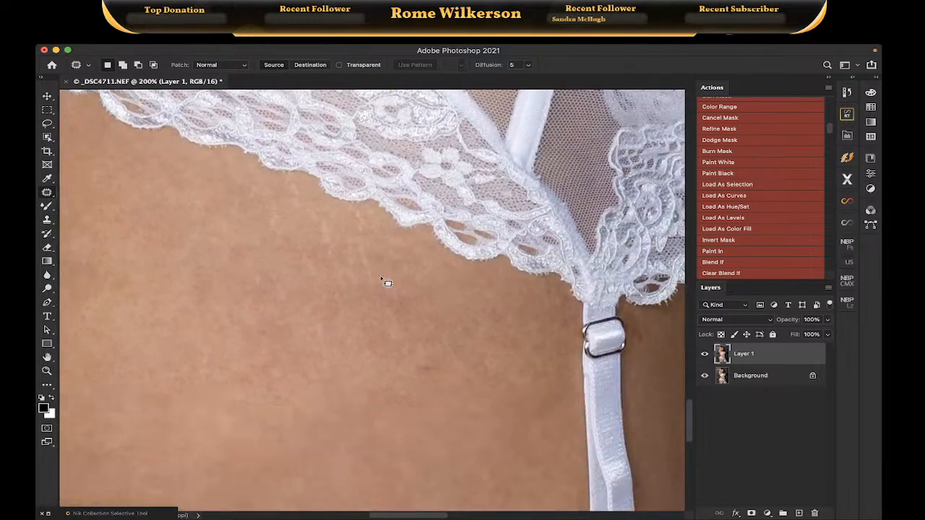
{"action": "scroll", "coordinate": [383, 280], "scroll_direction": "down", "scroll_amount": 1}
{"action": "mouse_move", "coordinate": [442, 175]}
{"action": "left_mouse_down"}
{"action": "mouse_move", "coordinate": [401, 198]}
{"action": "mouse_move", "coordinate": [454, 169]}
{"action": "left_mouse_up"}
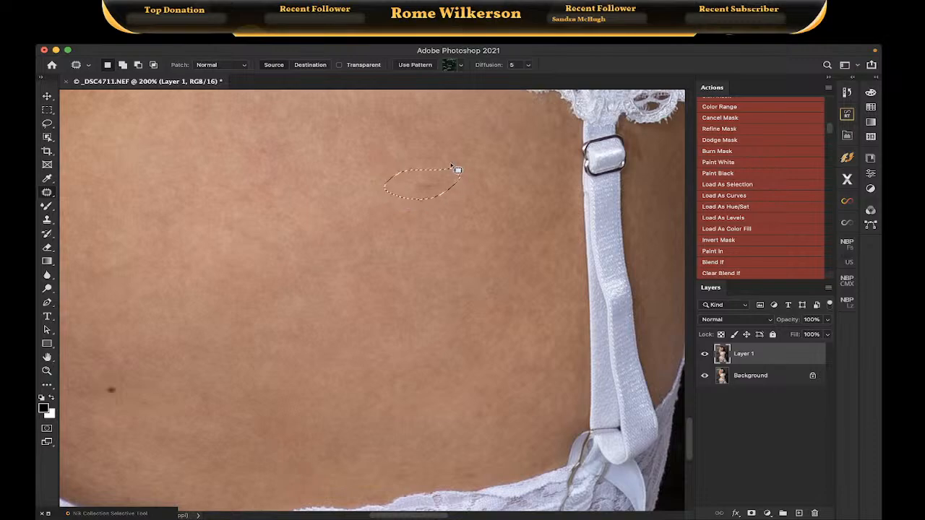
{"action": "key", "text": "ctrl+d"}
Run the Basic Frequency Separation action on the retouched skin layer.
{"action": "scroll", "coordinate": [475, 241], "scroll_direction": "down", "scroll_amount": 15}
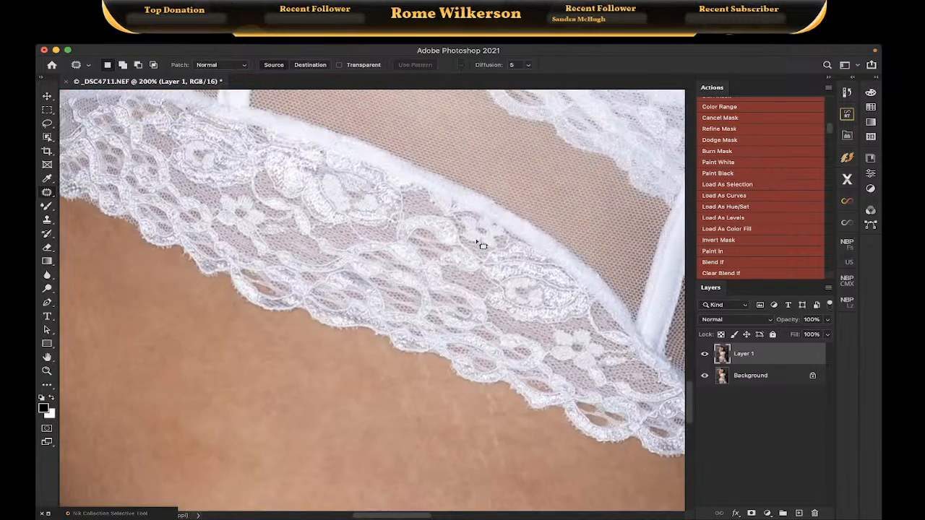
{"action": "scroll", "coordinate": [477, 242], "scroll_direction": "up", "scroll_amount": 20}
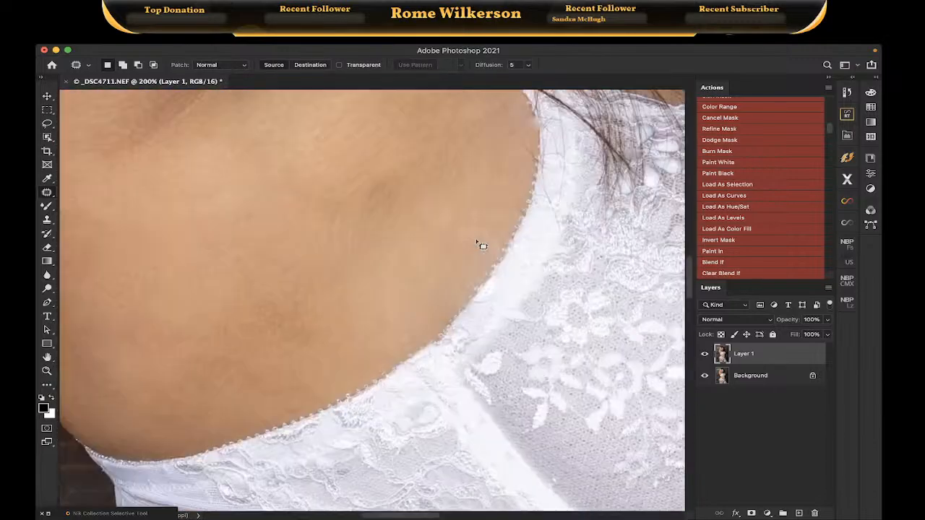
{"action": "scroll", "coordinate": [477, 242], "scroll_direction": "down", "scroll_amount": 10}
{"action": "scroll", "coordinate": [477, 242], "scroll_direction": "right", "scroll_amount": 8}
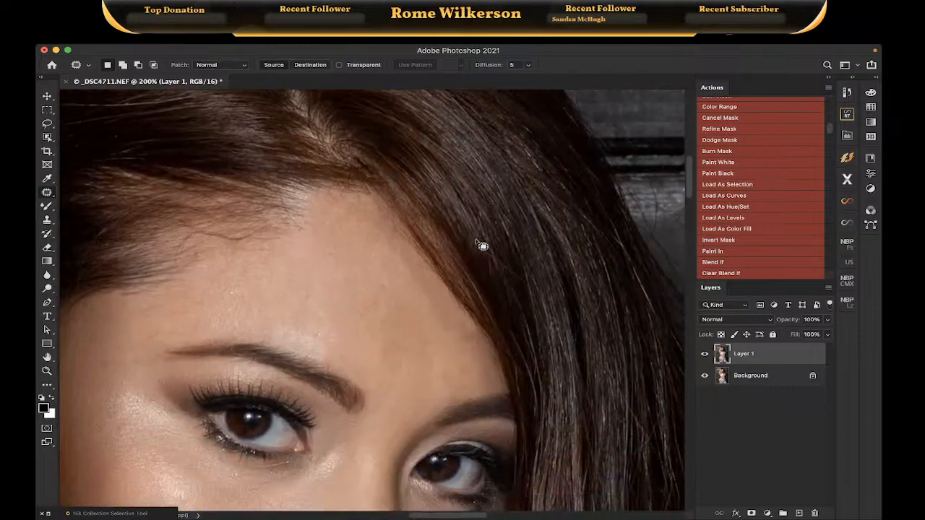
{"action": "key", "text": "super+0"}
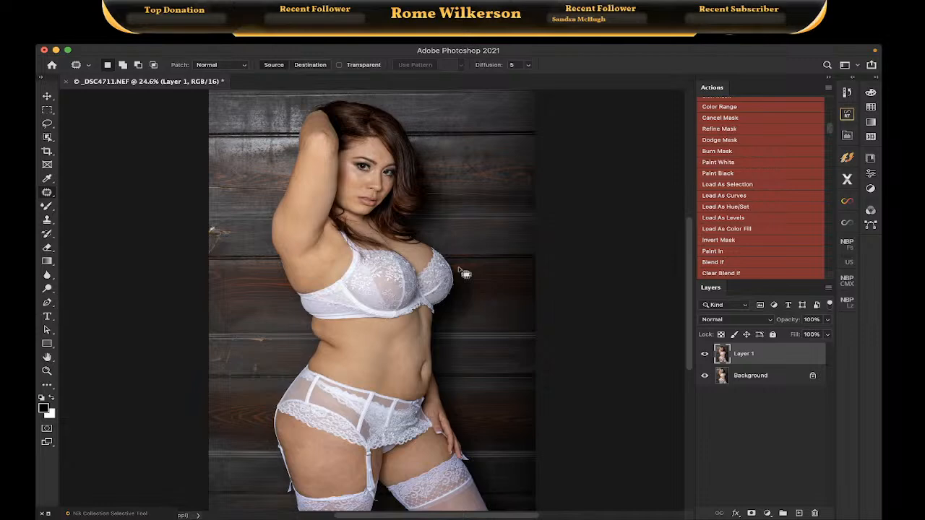
{"action": "scroll", "coordinate": [744, 152], "scroll_direction": "up", "scroll_amount": 10}
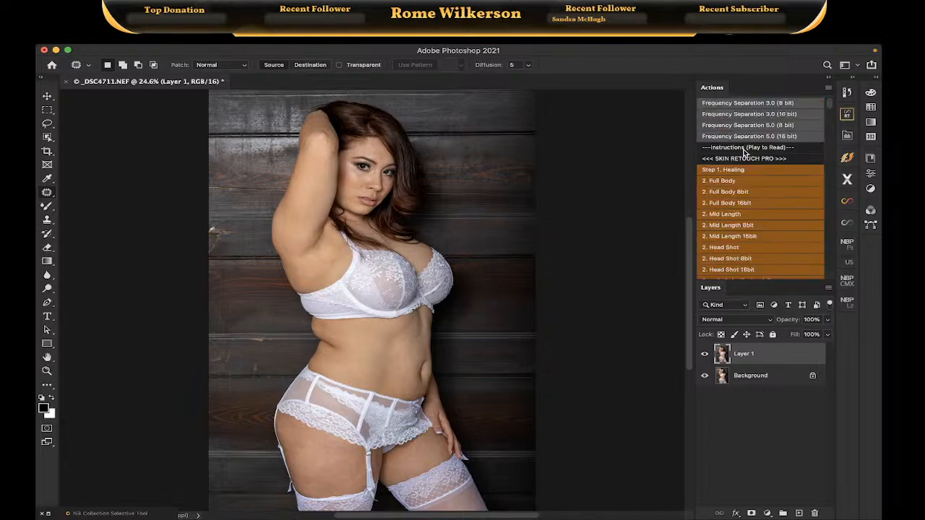
{"action": "scroll", "coordinate": [745, 152], "scroll_direction": "down", "scroll_amount": 10}
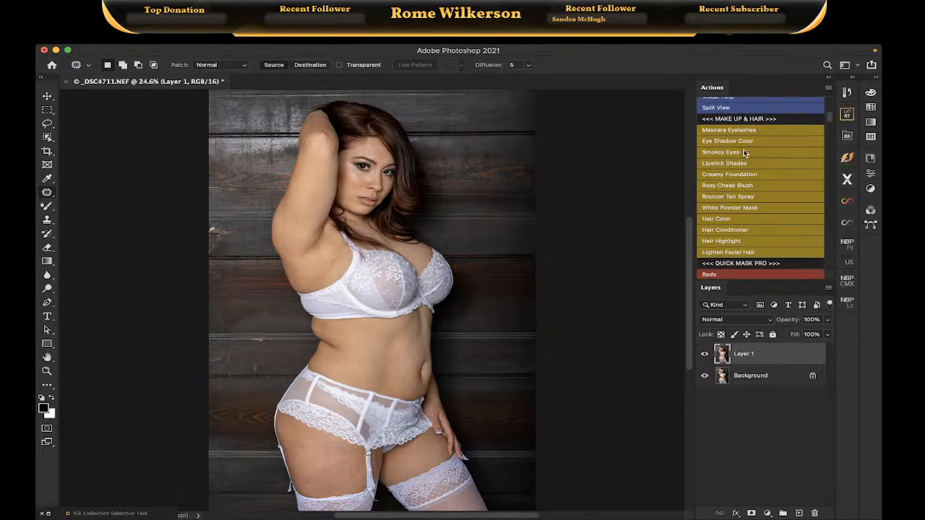
{"action": "scroll", "coordinate": [744, 152], "scroll_direction": "down", "scroll_amount": 15}
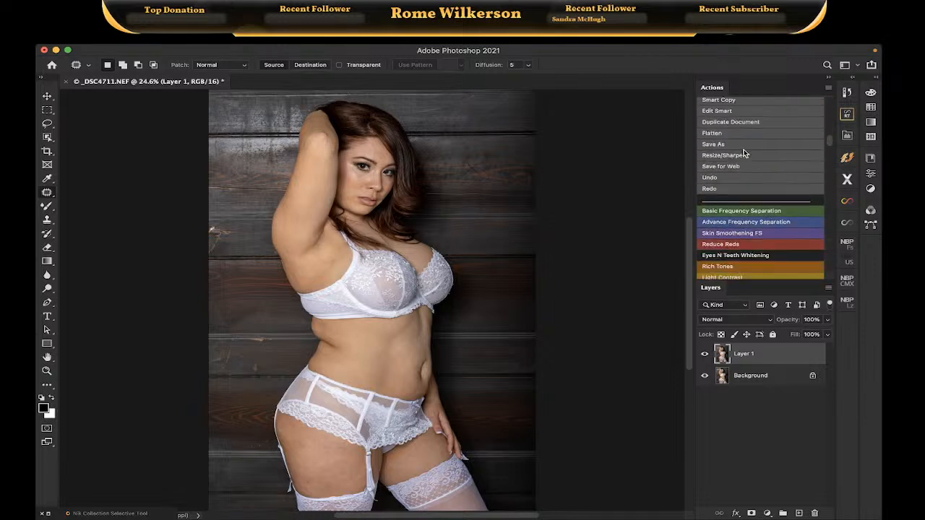
{"action": "scroll", "coordinate": [744, 154], "scroll_direction": "down", "scroll_amount": 5}
{"action": "scroll", "coordinate": [745, 153], "scroll_direction": "up", "scroll_amount": 5}
{"action": "scroll", "coordinate": [745, 153], "scroll_direction": "down", "scroll_amount": 3}
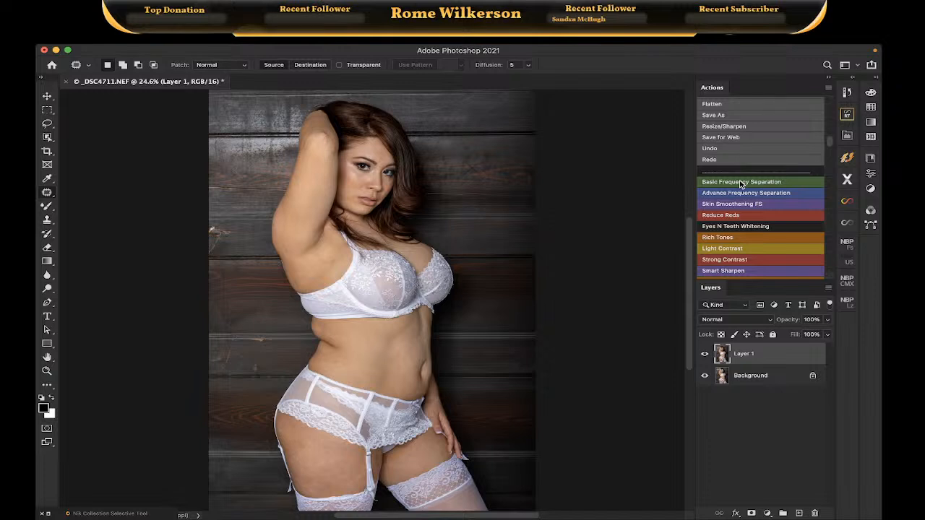
{"action": "left_click", "coordinate": [740, 182]}
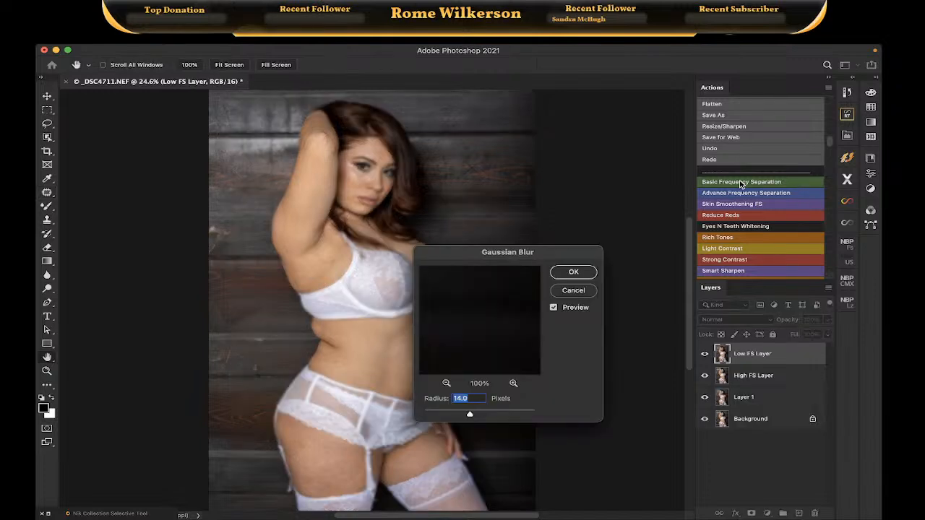
Centre the Gaussian Blur preview on the face and raised arm and lower the radius to 0.1 pixels.
{"action": "left_click", "coordinate": [446, 384]}
{"action": "left_click", "coordinate": [446, 384]}
{"action": "left_click", "coordinate": [446, 384]}
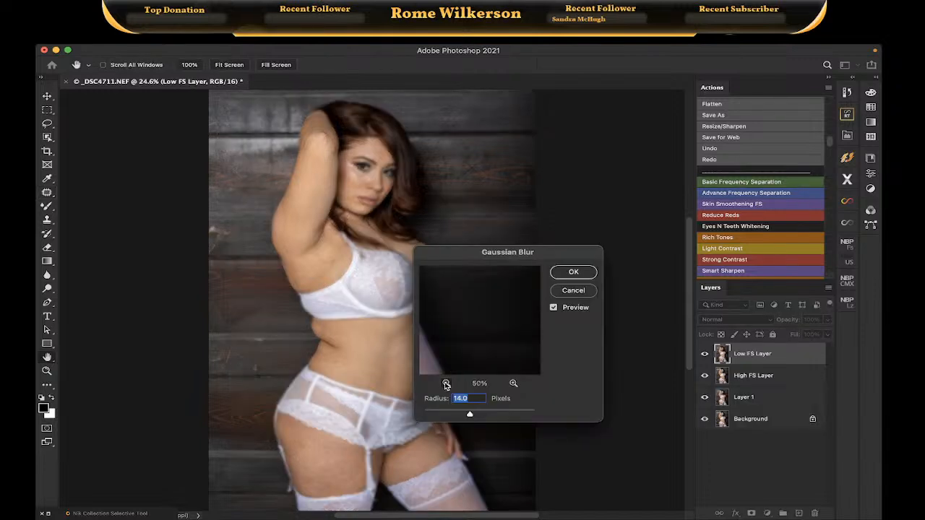
{"action": "left_click", "coordinate": [446, 384]}
{"action": "left_click", "coordinate": [445, 384]}
{"action": "left_click_drag", "start_coordinate": [513, 354], "coordinate": [513, 363]}
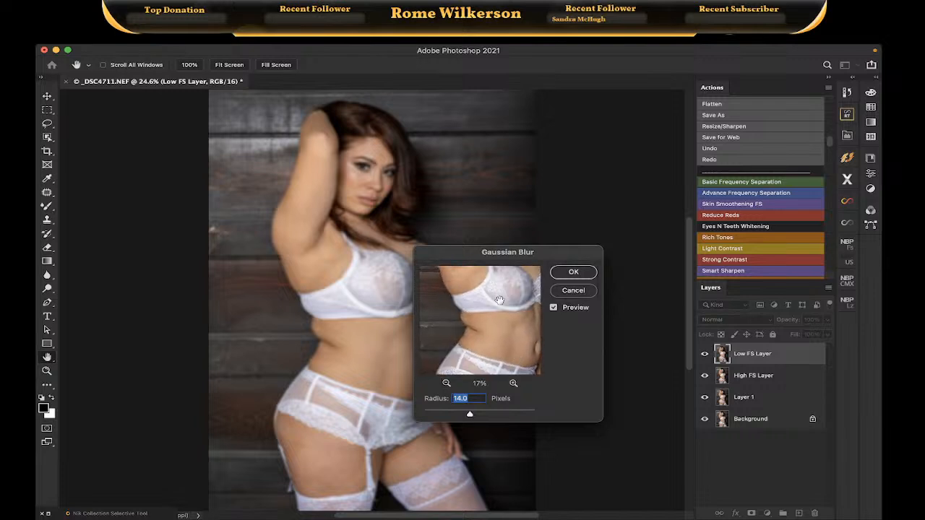
{"action": "left_click_drag", "start_coordinate": [499, 297], "coordinate": [476, 359]}
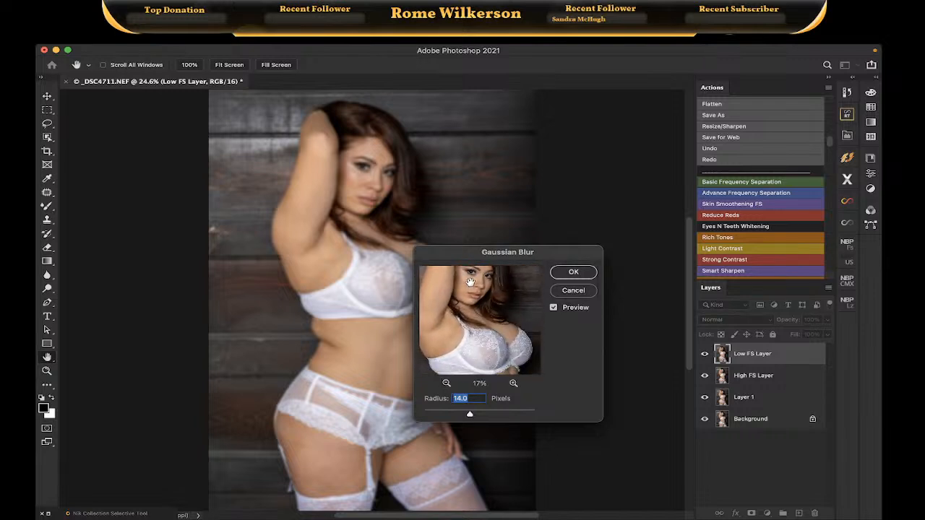
{"action": "left_click_drag", "start_coordinate": [471, 270], "coordinate": [484, 314]}
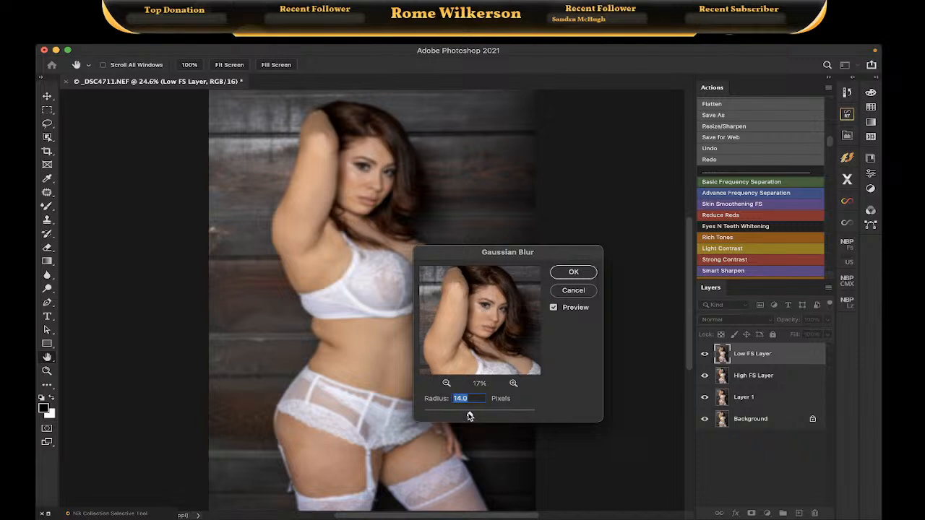
{"action": "left_click_drag", "start_coordinate": [468, 416], "coordinate": [427, 416]}
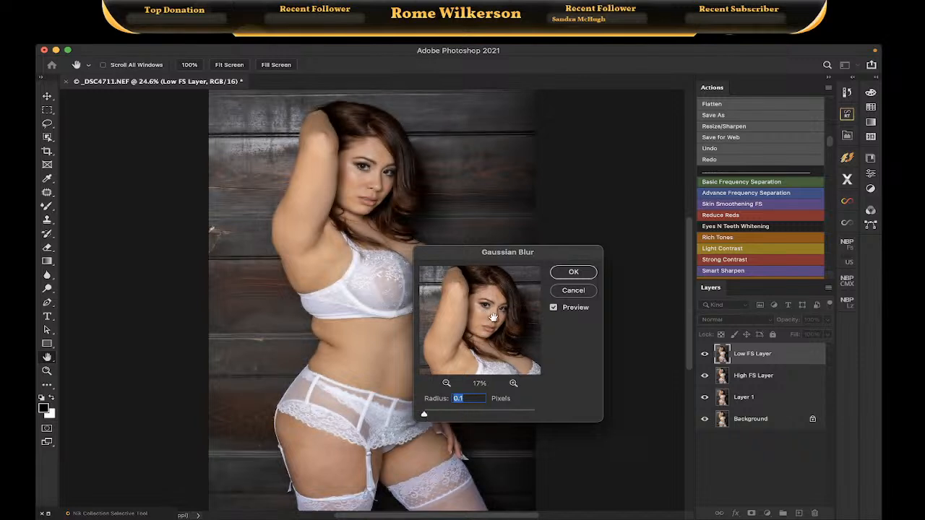
Frame the eyes closely in the blur preview, set the radius to just above 13.4 pixels and apply it to the Low FS Layer.
{"action": "left_click", "coordinate": [513, 384]}
{"action": "left_click", "coordinate": [514, 385]}
{"action": "left_click", "coordinate": [513, 384]}
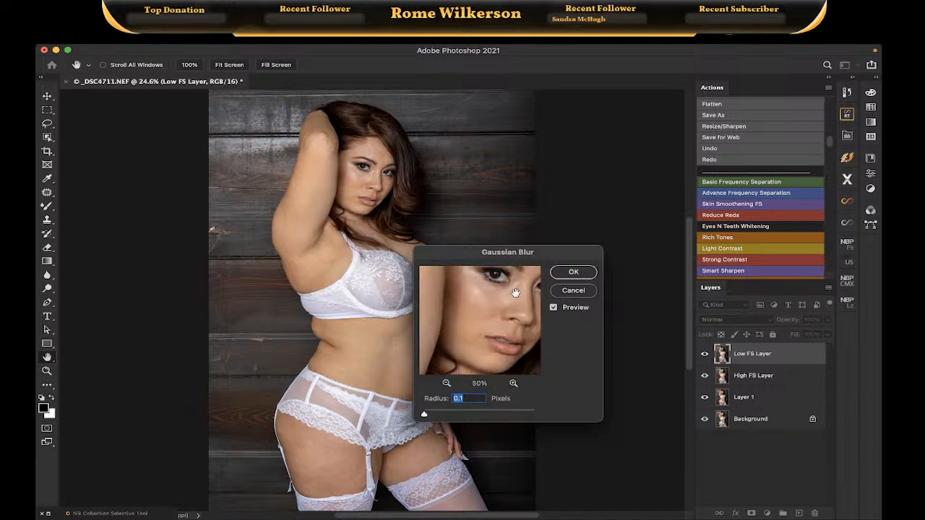
{"action": "left_click_drag", "start_coordinate": [515, 292], "coordinate": [489, 338]}
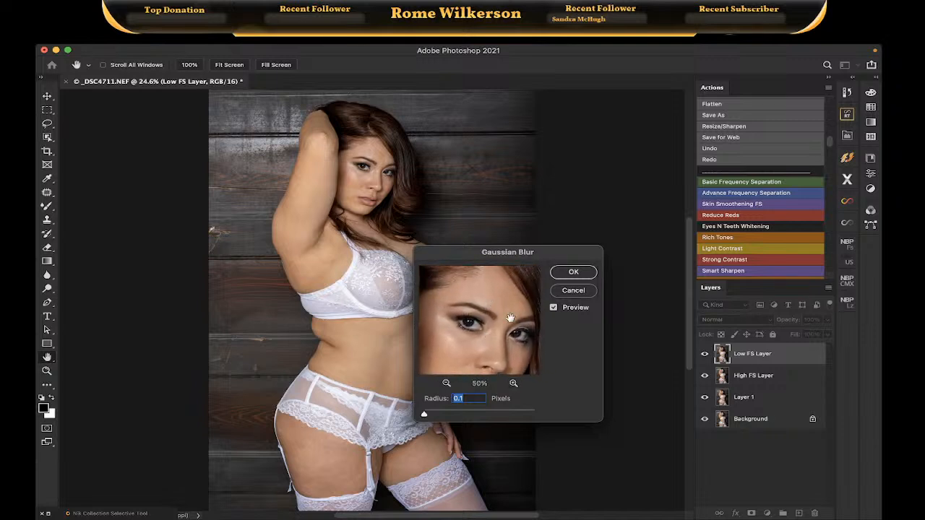
{"action": "left_click_drag", "start_coordinate": [424, 414], "coordinate": [470, 415]}
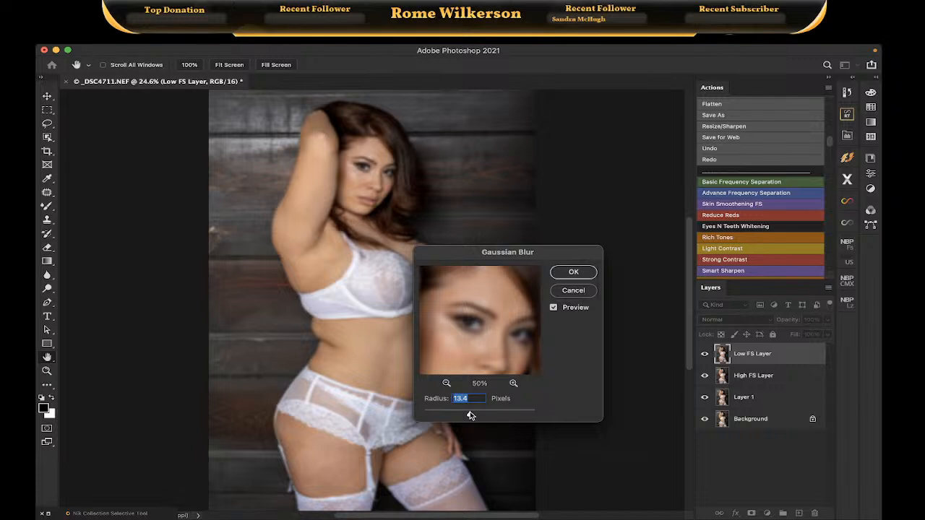
{"action": "left_click_drag", "start_coordinate": [471, 415], "coordinate": [473, 415]}
{"action": "left_click", "coordinate": [573, 273]}
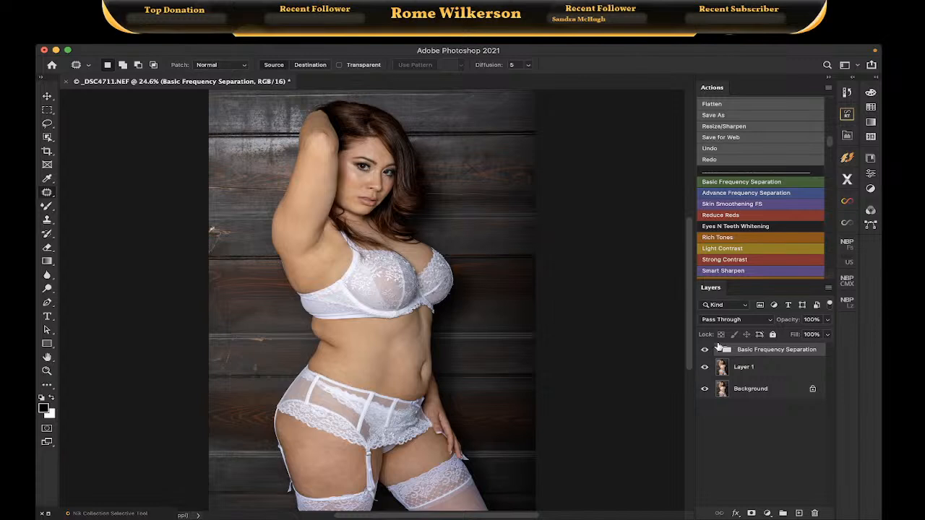
Expand the Basic Frequency Separation group and hide the High FS Layer.
{"action": "left_click", "coordinate": [718, 349]}
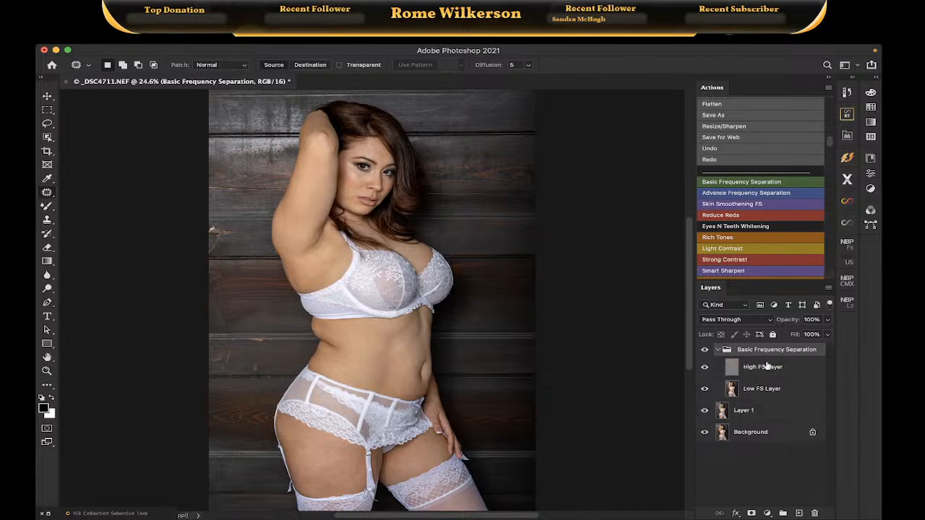
{"action": "left_click", "coordinate": [705, 368]}
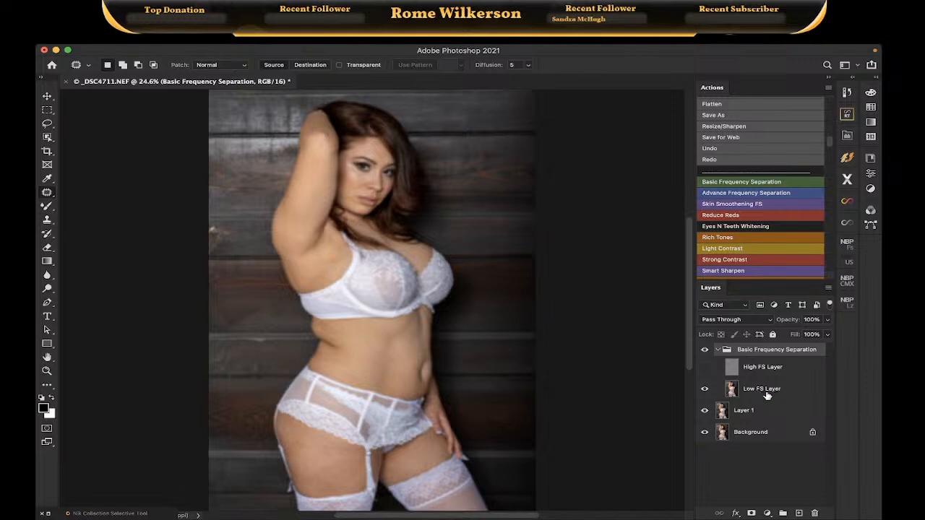
Add a Black & White adjustment layer above the High FS Layer and lower its Reds to -68.
{"action": "left_click", "coordinate": [793, 369]}
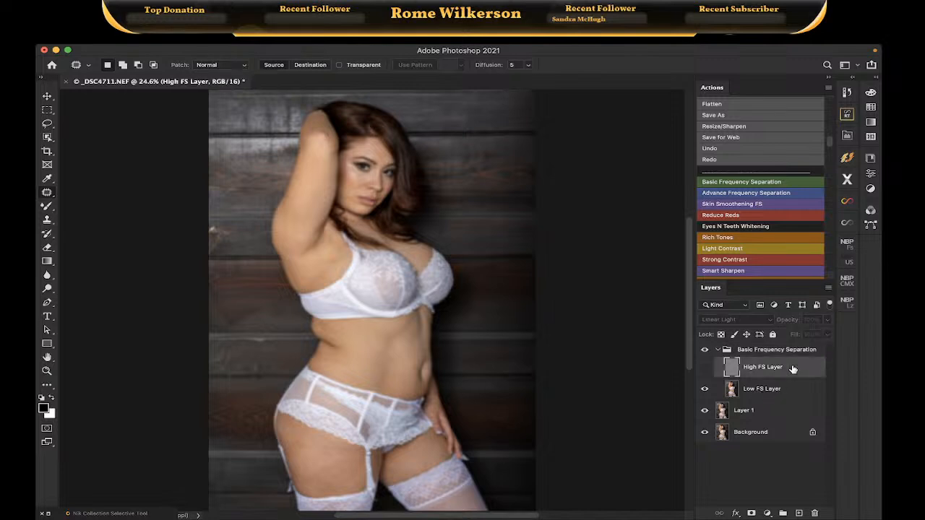
{"action": "left_click", "coordinate": [768, 513]}
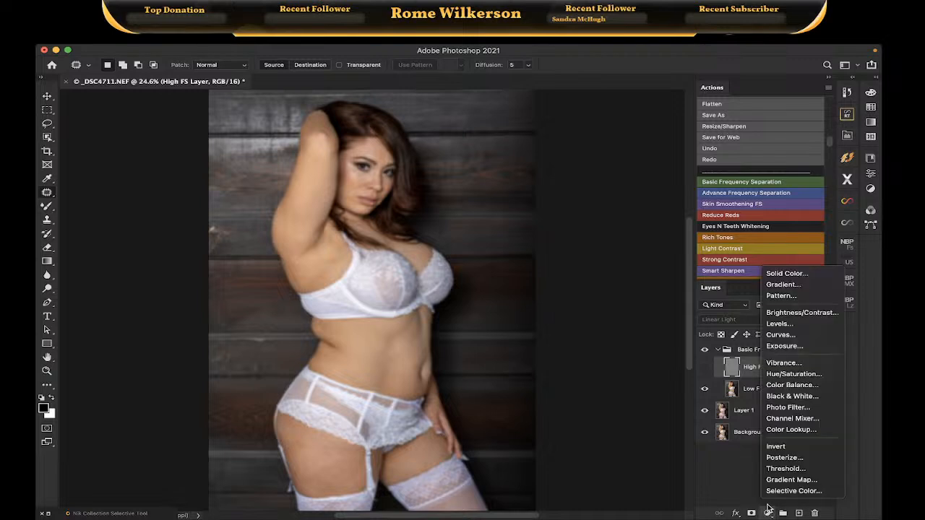
{"action": "key", "text": "Escape"}
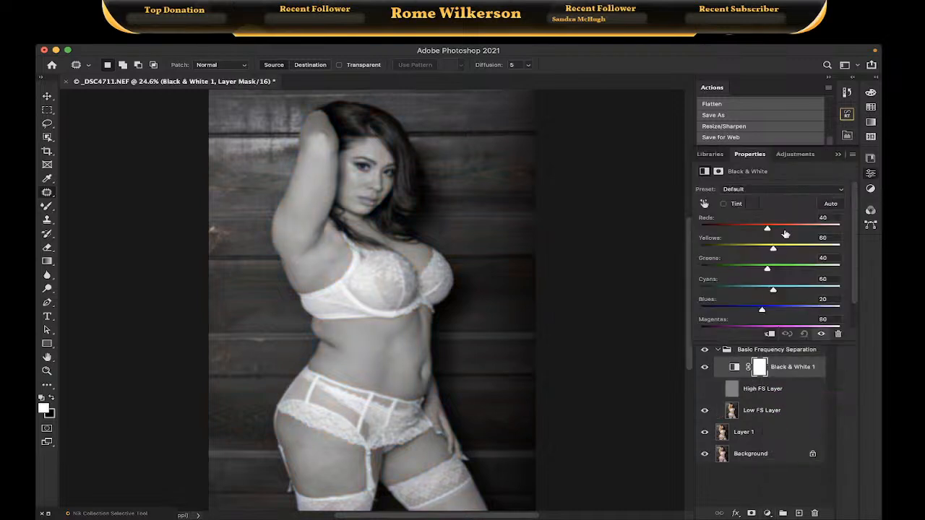
{"action": "left_click_drag", "start_coordinate": [769, 230], "coordinate": [743, 229]}
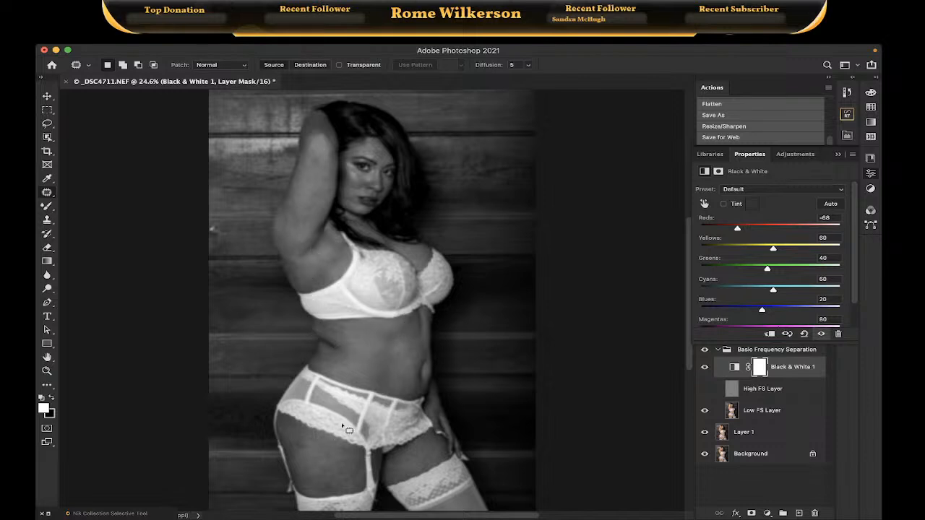
{"action": "left_click", "coordinate": [839, 155]}
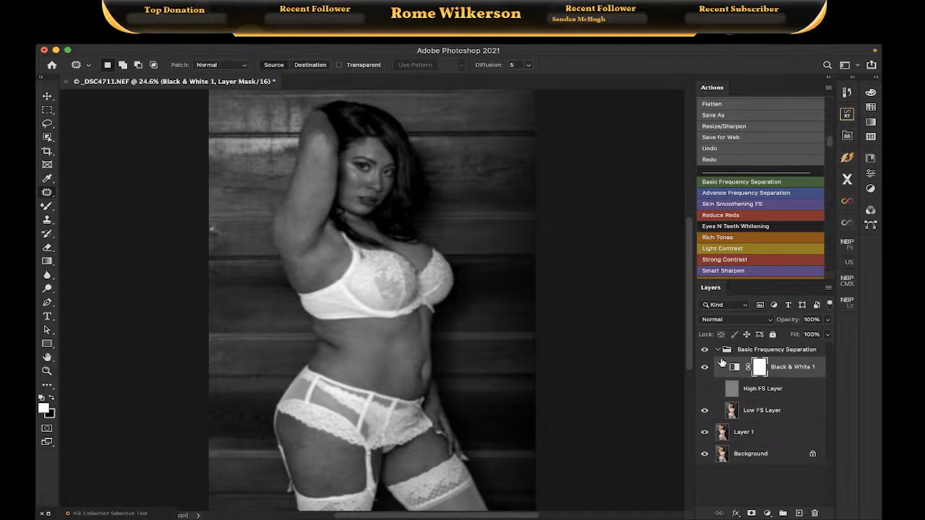
Activate the Mixer Brush on the Low FS Layer and set its wetness to 5%.
{"action": "left_click", "coordinate": [774, 412]}
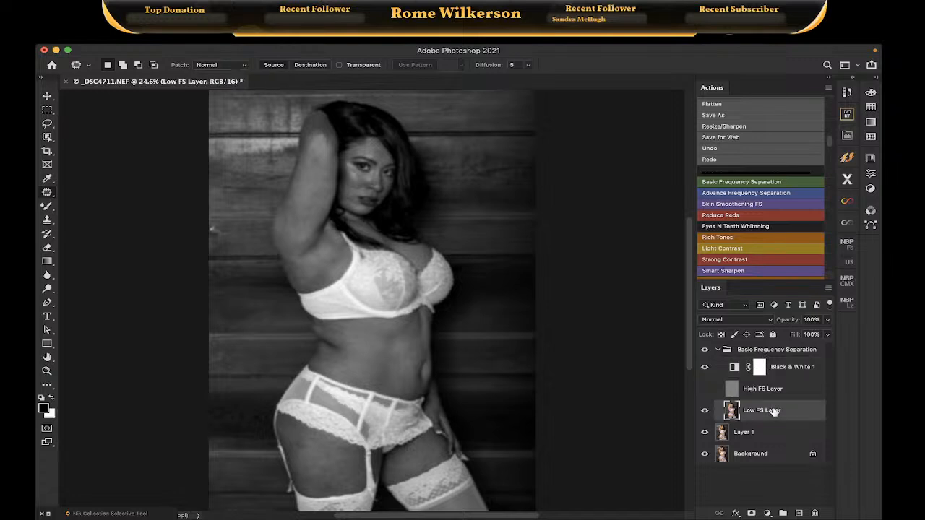
{"action": "left_click", "coordinate": [46, 208]}
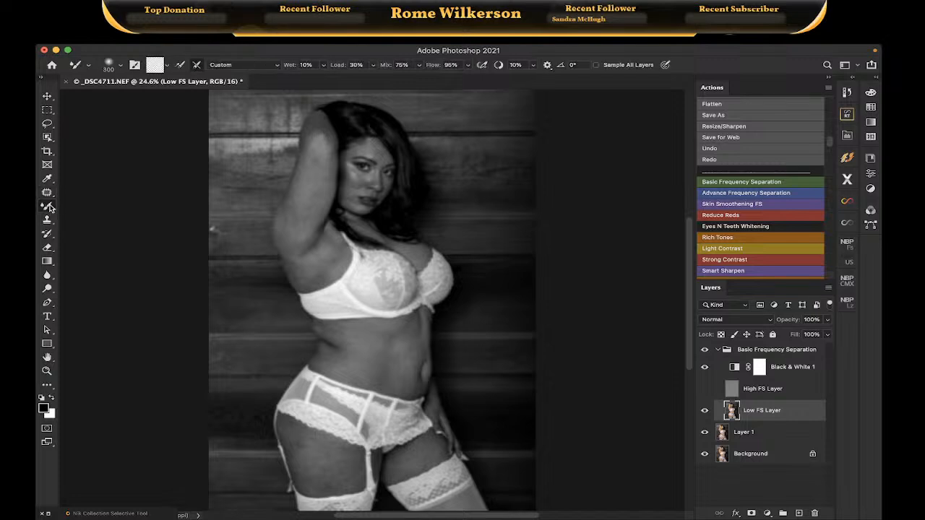
{"action": "left_click", "coordinate": [307, 66]}
{"action": "scroll", "coordinate": [325, 261], "scroll_direction": "up", "scroll_amount": 2}
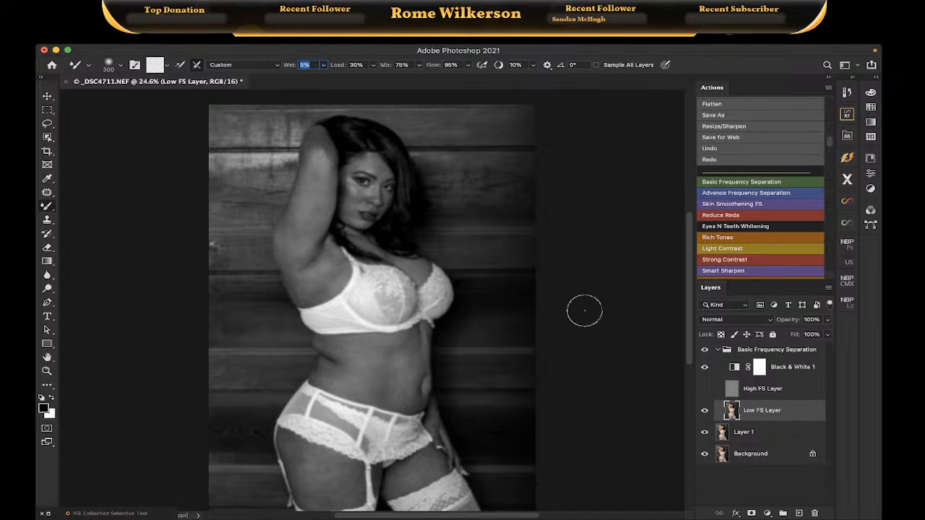
Choose the Soft Round tip for the Mixer Brush at 124 px with 0% hardness.
{"action": "left_click", "coordinate": [120, 66]}
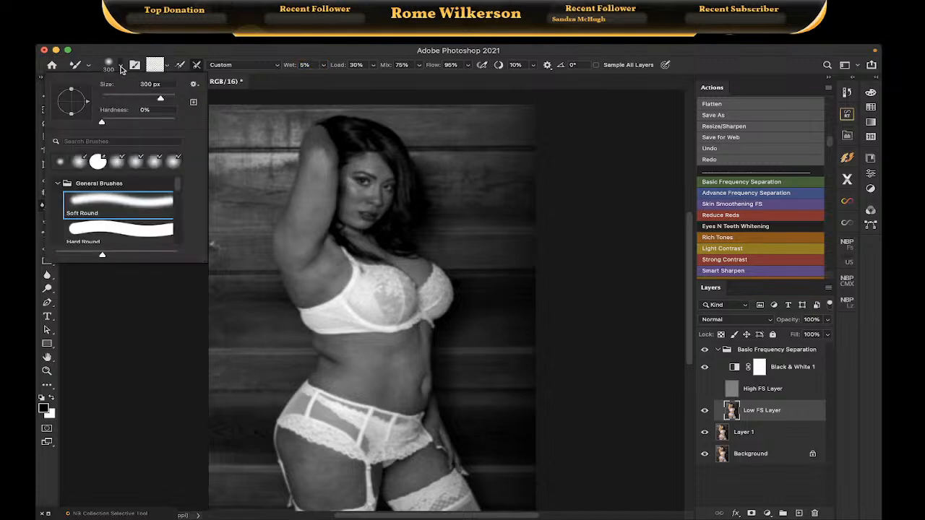
{"action": "mouse_move", "coordinate": [160, 99]}
{"action": "left_mouse_down"}
{"action": "mouse_move", "coordinate": [133, 100]}
{"action": "mouse_move", "coordinate": [145, 100]}
{"action": "left_mouse_up"}
{"action": "left_click", "coordinate": [127, 199]}
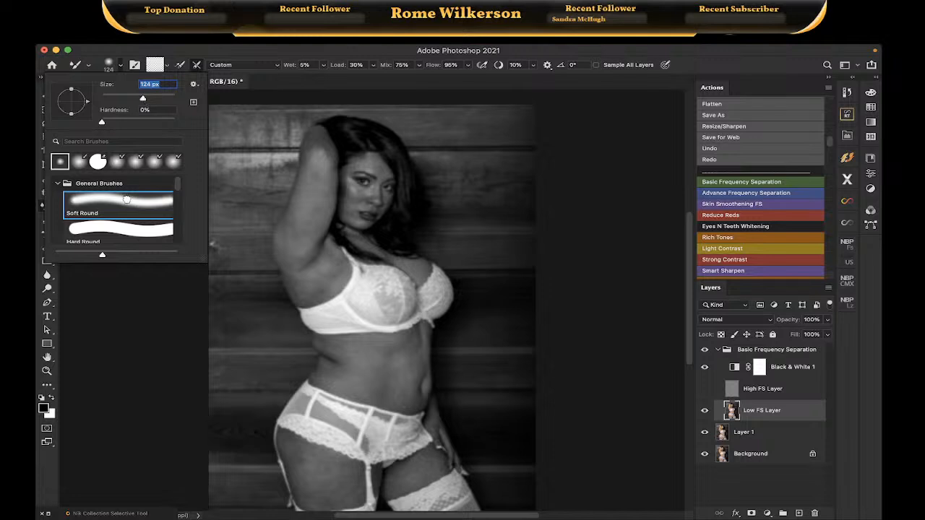
{"action": "double_click", "coordinate": [128, 201]}
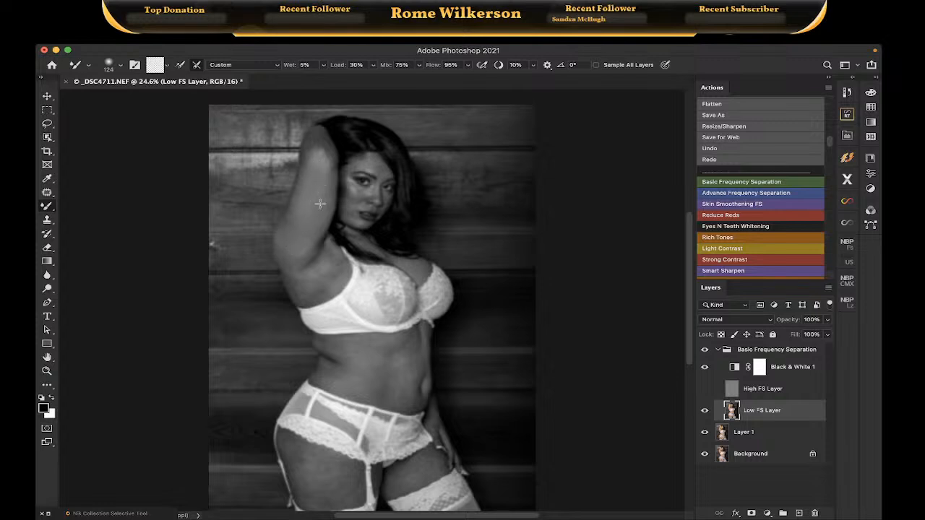
Enlarge the Mixer Brush to 175 px for blending the arm and torso skin on the Low FS Layer.
{"action": "key", "text": "bracketright"}
{"action": "key", "text": "bracketright"}
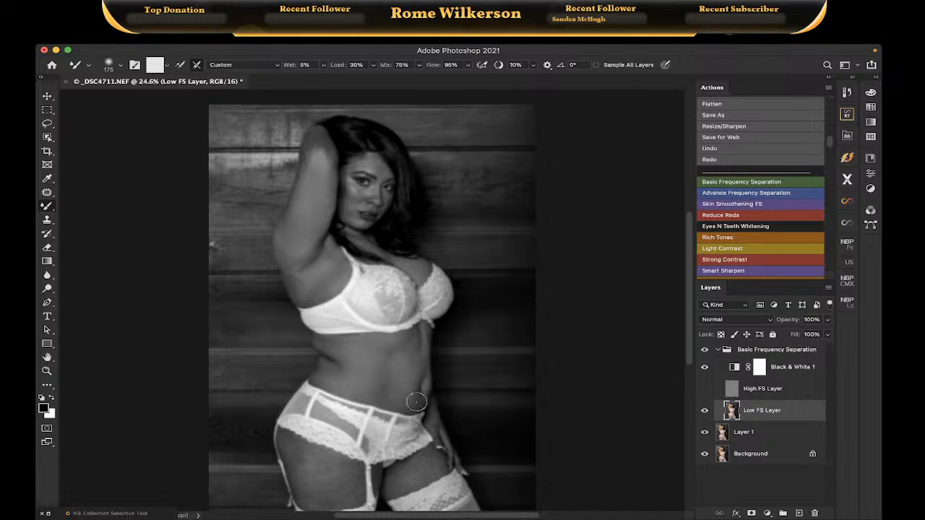
{"action": "scroll", "coordinate": [415, 403], "scroll_direction": "down", "scroll_amount": 3}
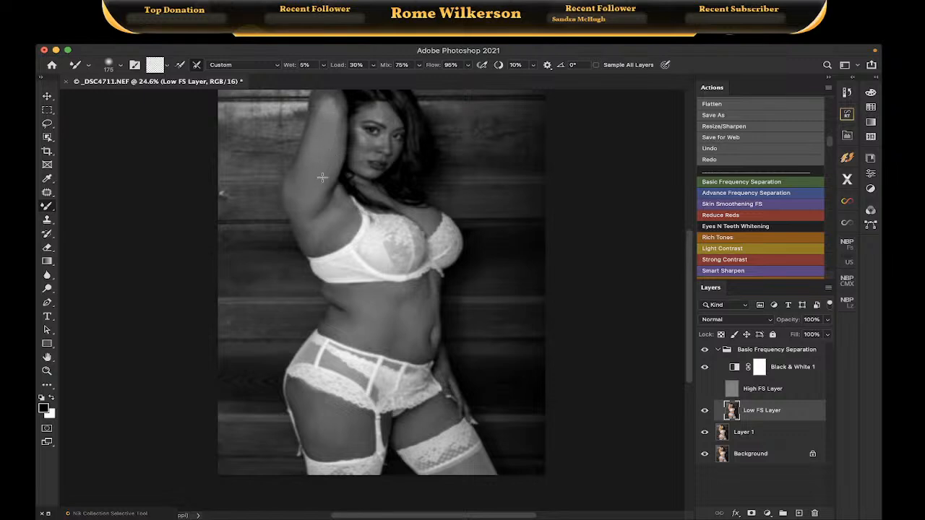
Blend the cheek and under-eye skin on the Low FS Layer using the Mixer Brush reduced to 90 px.
{"action": "scroll", "coordinate": [310, 210], "scroll_direction": "up", "scroll_amount": 3}
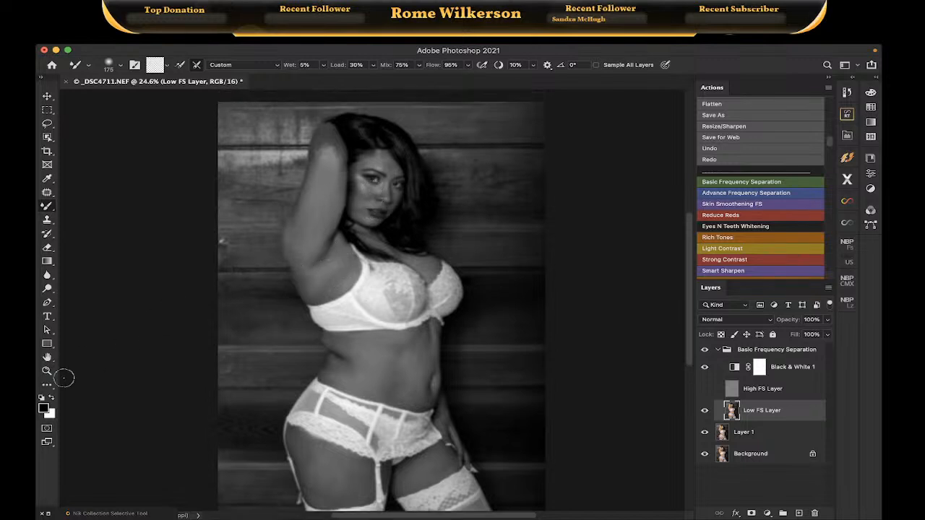
{"action": "left_click", "coordinate": [47, 372]}
{"action": "left_click", "coordinate": [351, 190]}
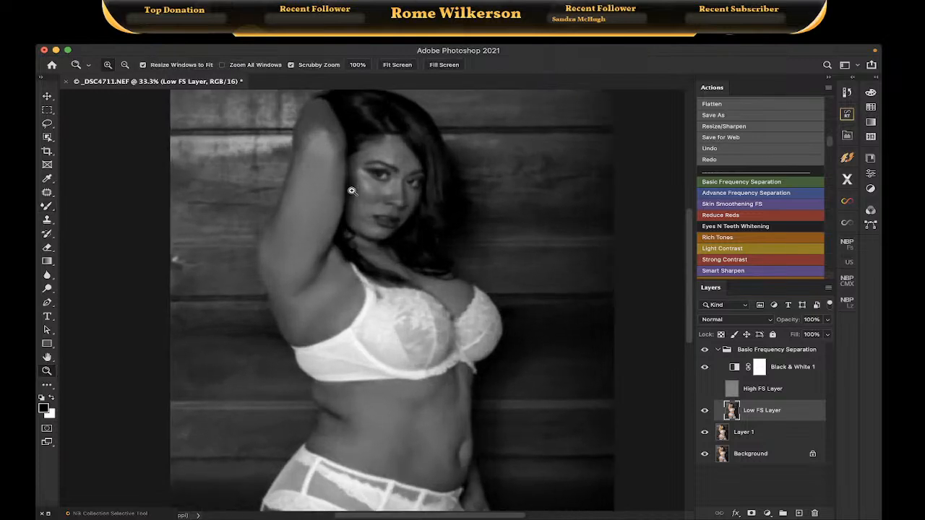
{"action": "left_click", "coordinate": [351, 191]}
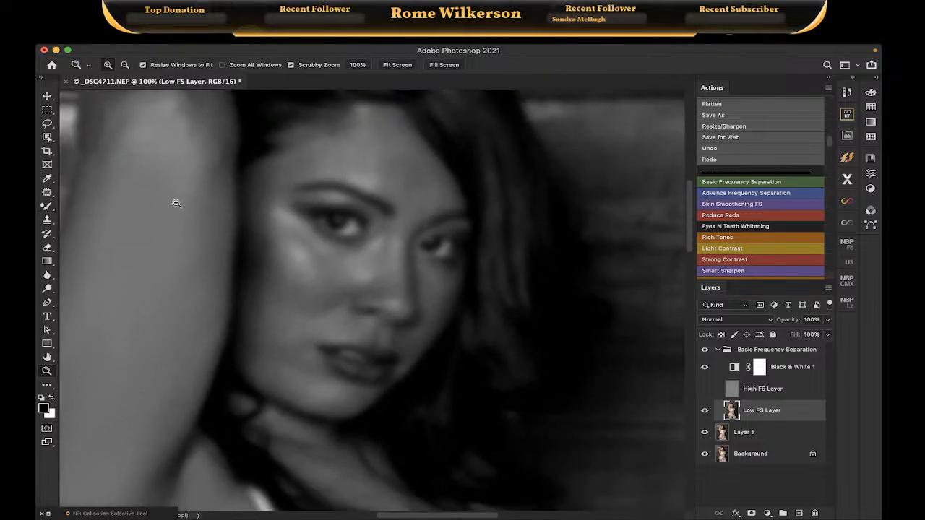
{"action": "left_click", "coordinate": [47, 207]}
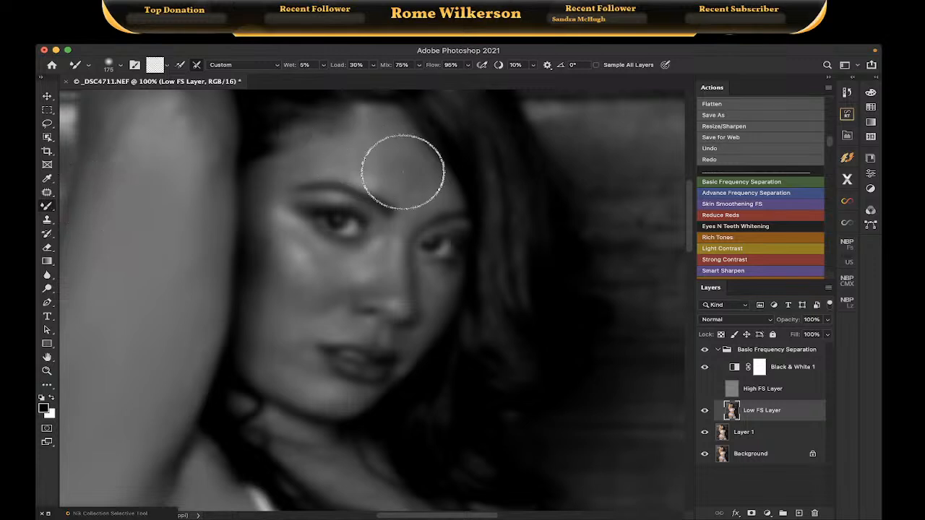
{"action": "key", "text": "bracketleft"}
{"action": "key", "text": "bracketleft"}
{"action": "key", "text": "bracketleft"}
{"action": "key", "text": "bracketleft"}
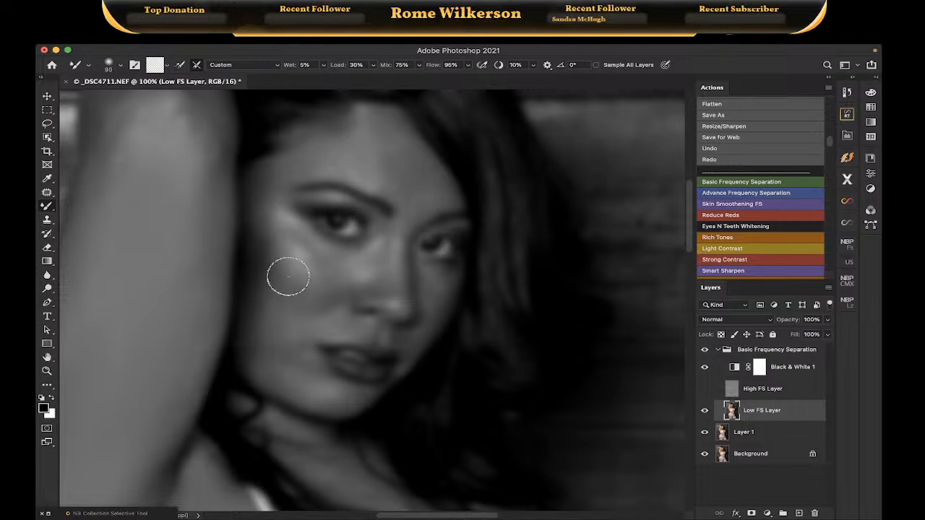
{"action": "left_click_drag", "start_coordinate": [277, 217], "coordinate": [311, 248]}
{"action": "left_click", "coordinate": [314, 242]}
Hide the Black & White 1 adjustment and blend the raised arm and underarm skin on the Low FS Layer.
{"action": "left_click", "coordinate": [704, 368]}
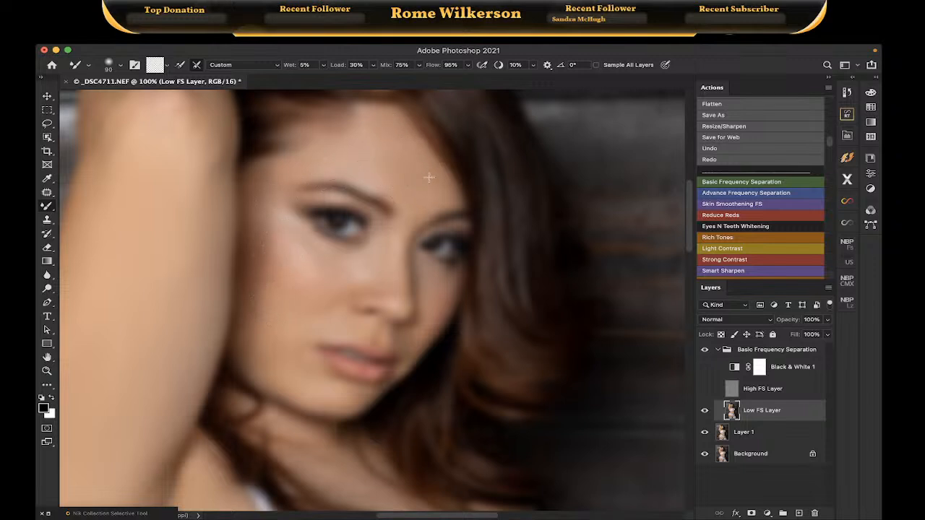
{"action": "scroll", "coordinate": [208, 235], "scroll_direction": "left", "scroll_amount": 4}
{"action": "scroll", "coordinate": [208, 235], "scroll_direction": "down", "scroll_amount": 2}
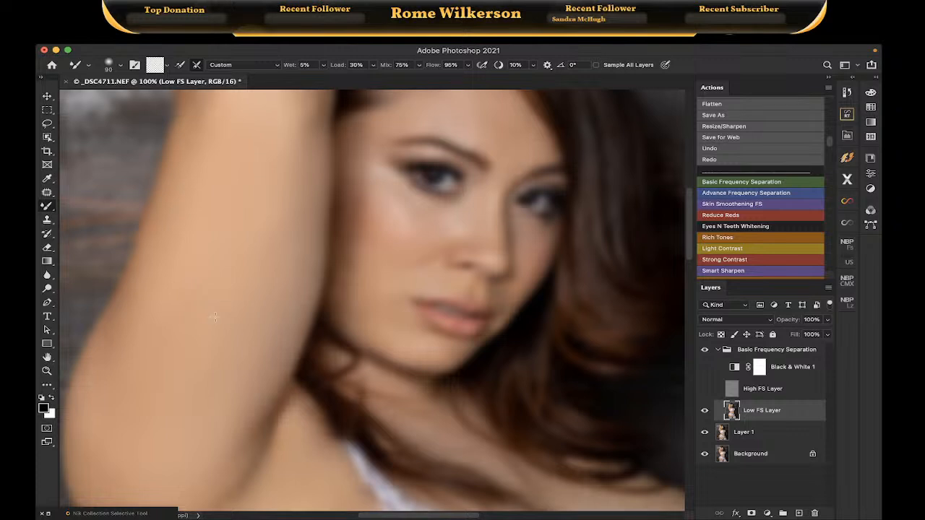
{"action": "scroll", "coordinate": [201, 354], "scroll_direction": "down", "scroll_amount": 10}
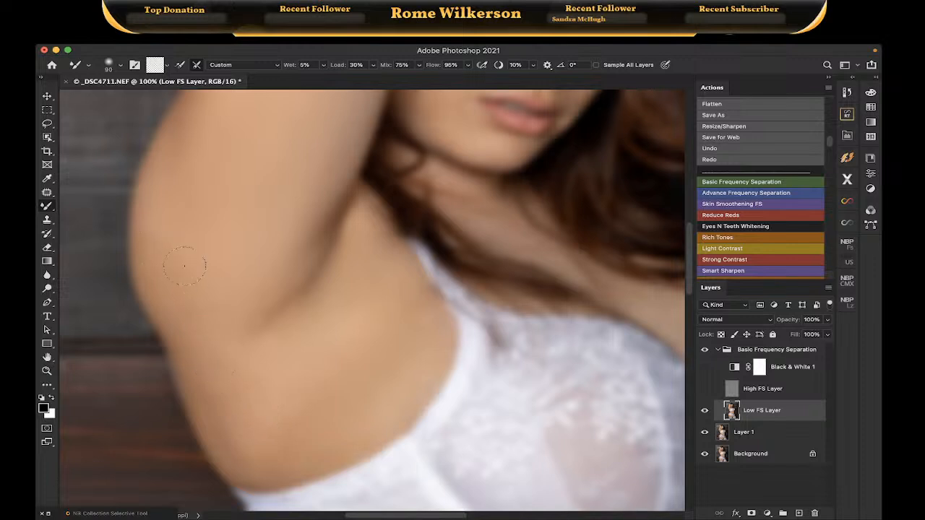
{"action": "scroll", "coordinate": [330, 330], "scroll_direction": "up", "scroll_amount": 3}
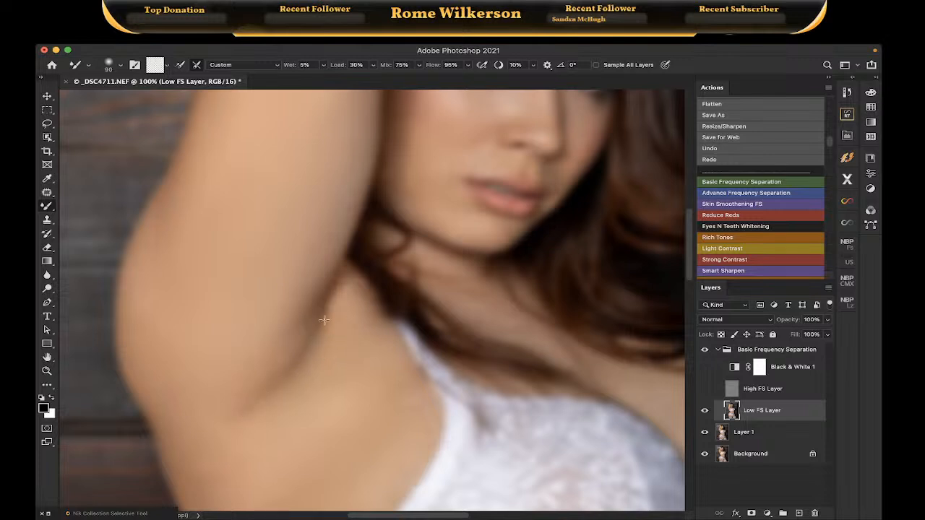
{"action": "scroll", "coordinate": [341, 347], "scroll_direction": "down", "scroll_amount": 5}
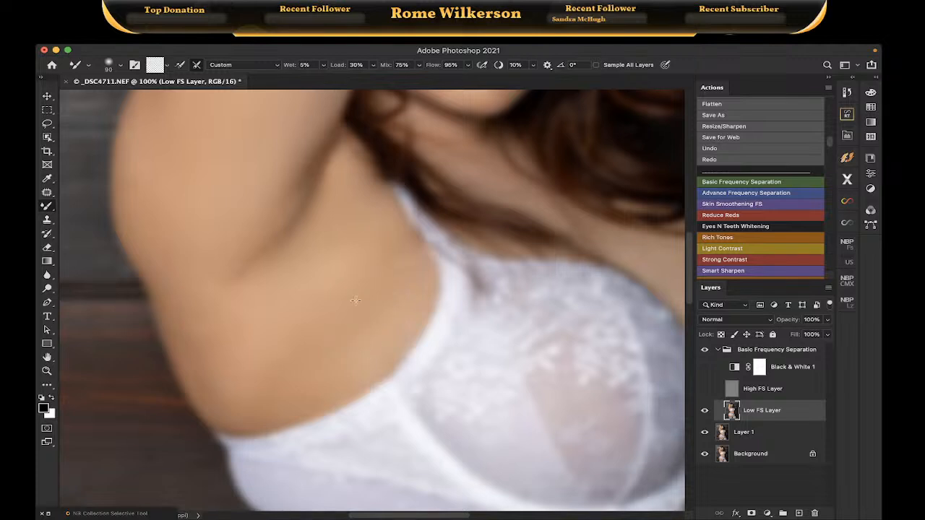
Blend the abdomen, waist and thigh skin on the Low FS Layer with the 90 px Mixer Brush.
{"action": "scroll", "coordinate": [310, 326], "scroll_direction": "down", "scroll_amount": 15}
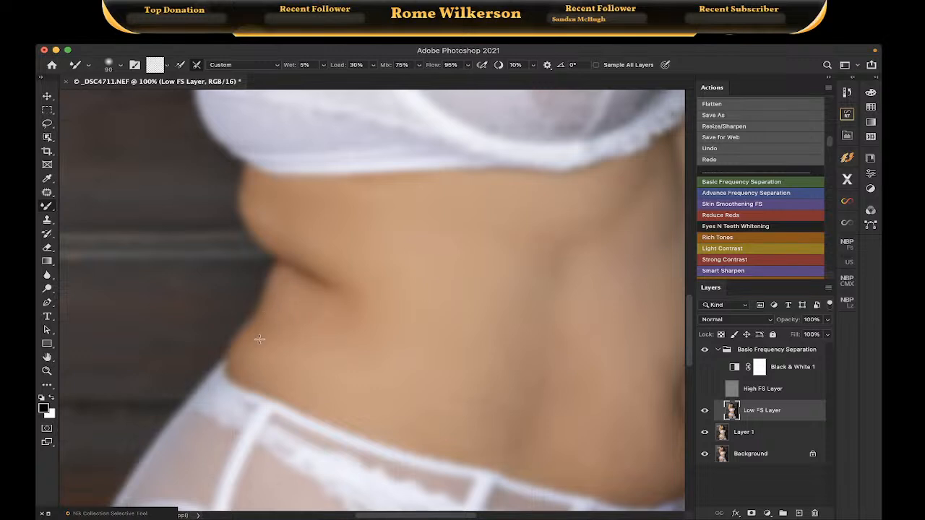
{"action": "scroll", "coordinate": [386, 308], "scroll_direction": "right", "scroll_amount": 8}
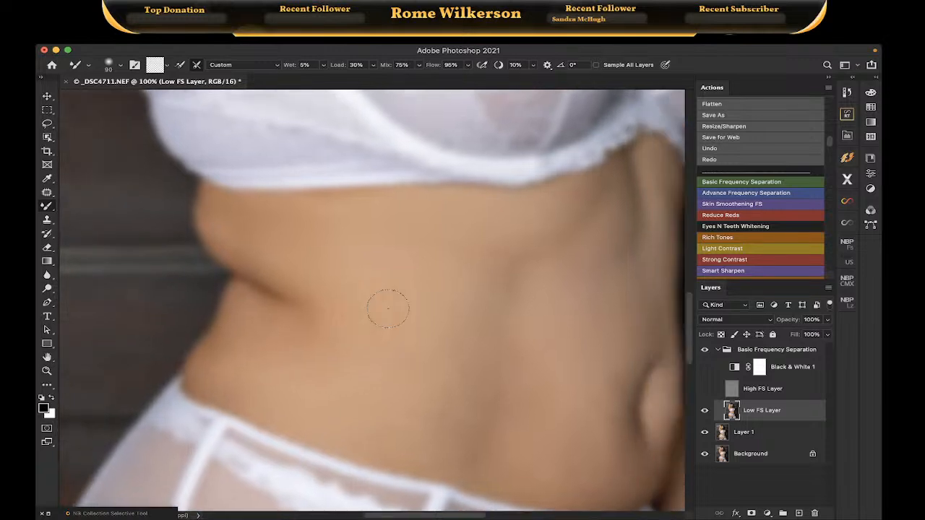
{"action": "scroll", "coordinate": [386, 308], "scroll_direction": "down", "scroll_amount": 5}
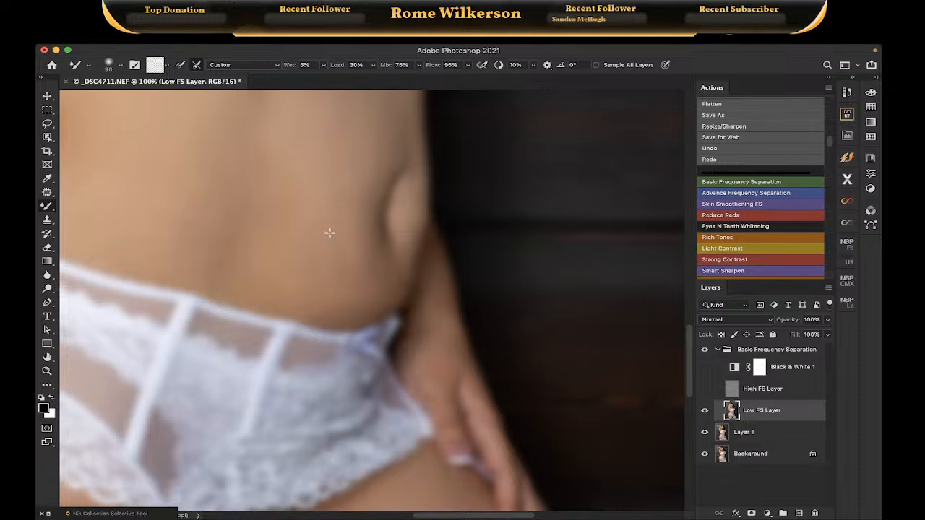
{"action": "mouse_move", "coordinate": [330, 232]}
{"action": "left_mouse_down"}
{"action": "mouse_move", "coordinate": [352, 286]}
{"action": "mouse_move", "coordinate": [382, 283]}
{"action": "mouse_move", "coordinate": [342, 296]}
{"action": "left_mouse_up"}
{"action": "scroll", "coordinate": [282, 271], "scroll_direction": "left", "scroll_amount": 5}
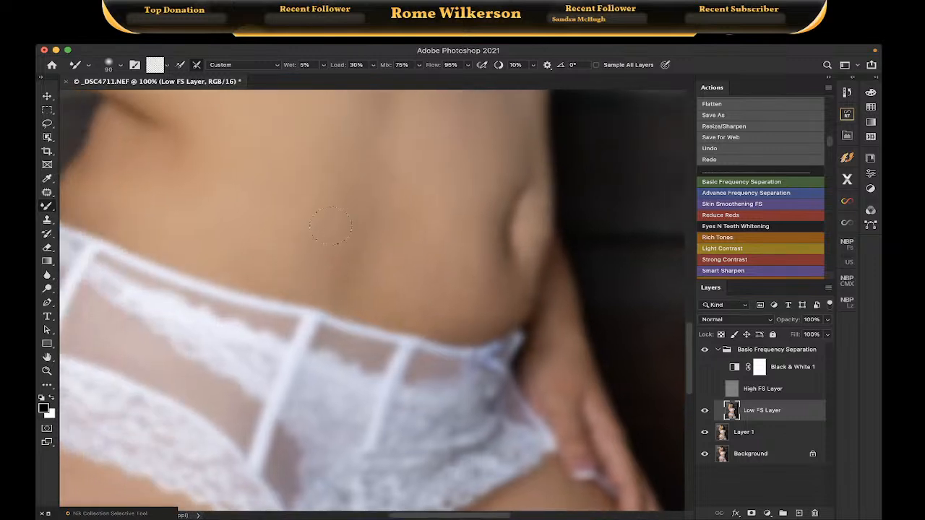
{"action": "scroll", "coordinate": [331, 226], "scroll_direction": "down", "scroll_amount": 10}
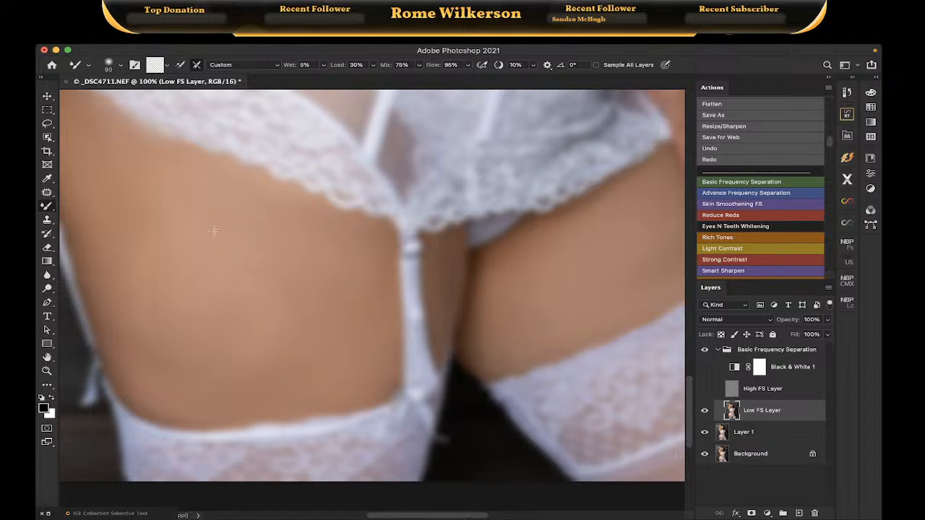
{"action": "scroll", "coordinate": [206, 311], "scroll_direction": "up", "scroll_amount": 10}
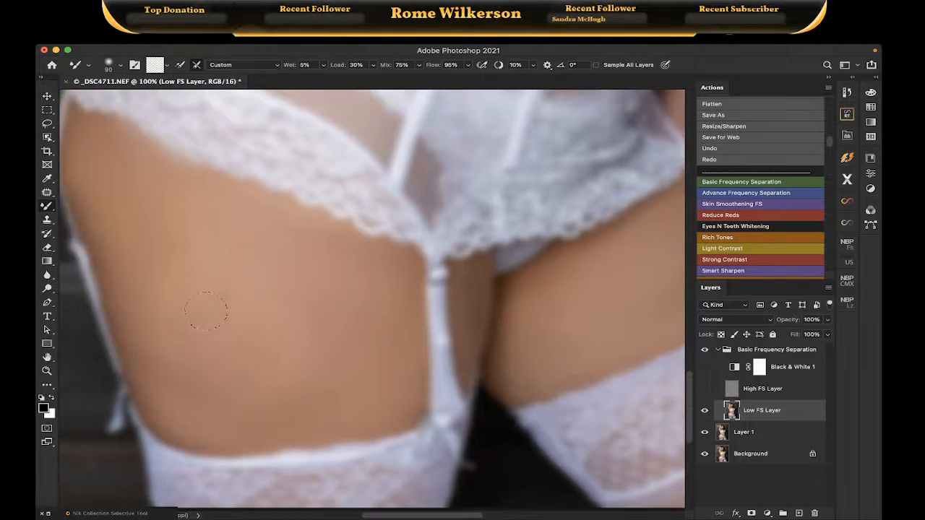
{"action": "scroll", "coordinate": [206, 311], "scroll_direction": "up", "scroll_amount": 3}
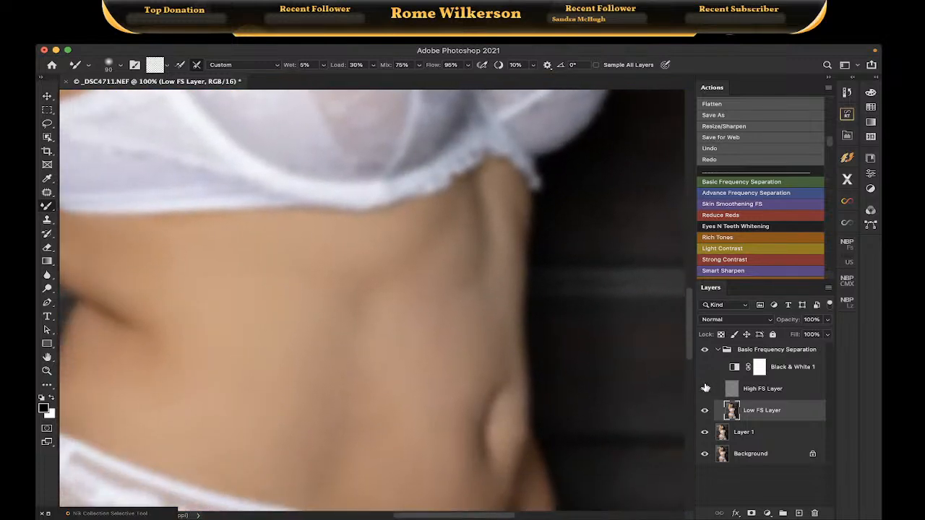
Make the High FS Layer visible again and compare the retouched torso with the original Background layer.
{"action": "left_click", "coordinate": [704, 388]}
{"action": "scroll", "coordinate": [455, 295], "scroll_direction": "down", "scroll_amount": 5}
{"action": "scroll", "coordinate": [455, 295], "scroll_direction": "left", "scroll_amount": 3}
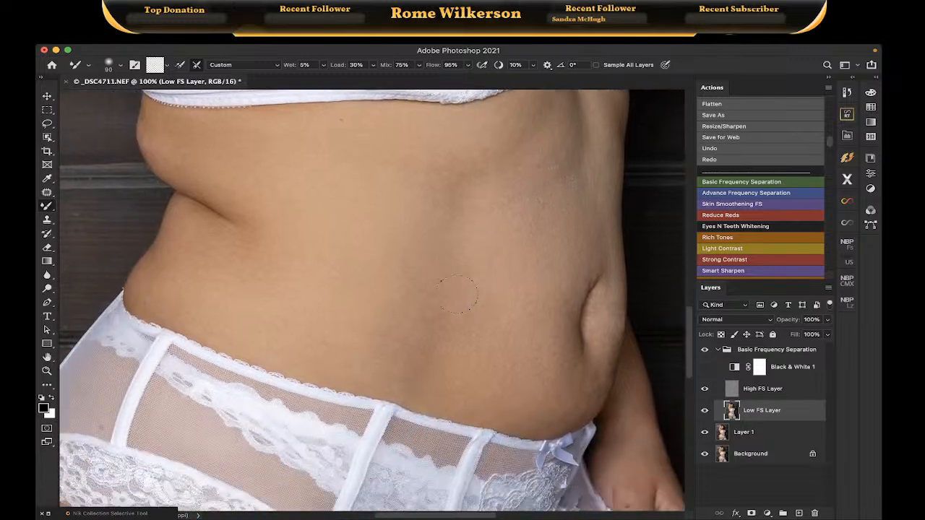
{"action": "scroll", "coordinate": [456, 295], "scroll_direction": "up", "scroll_amount": 2}
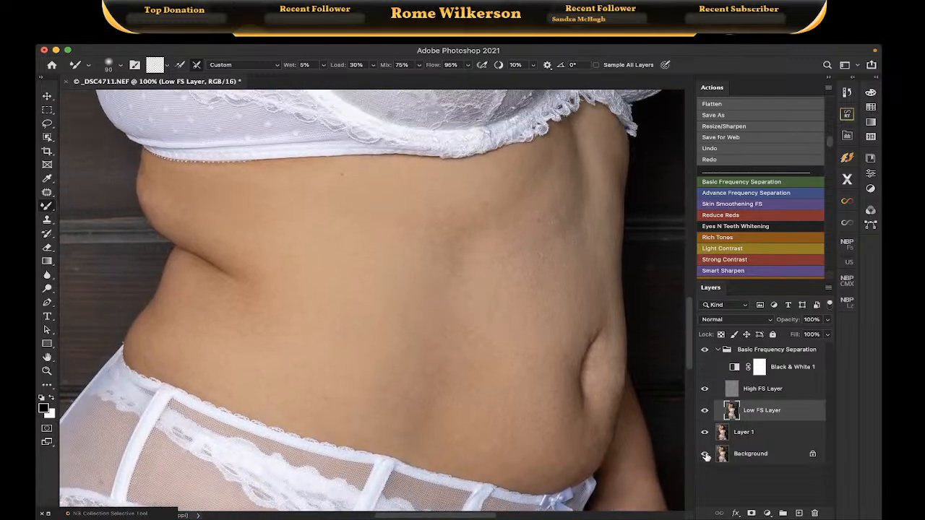
{"action": "left_click", "coordinate": [706, 455], "text": "alt"}
{"action": "left_click", "coordinate": [706, 455], "text": "alt"}
{"action": "scroll", "coordinate": [559, 403], "scroll_direction": "up", "scroll_amount": 10}
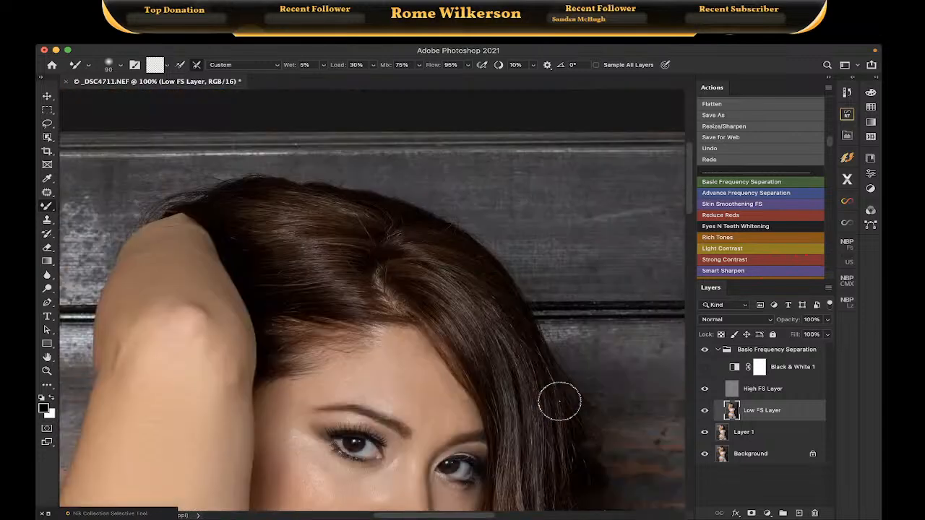
Compare the retouch with the original Background layer, first on the whole figure and then on the face at 100%.
{"action": "key", "text": "super+0"}
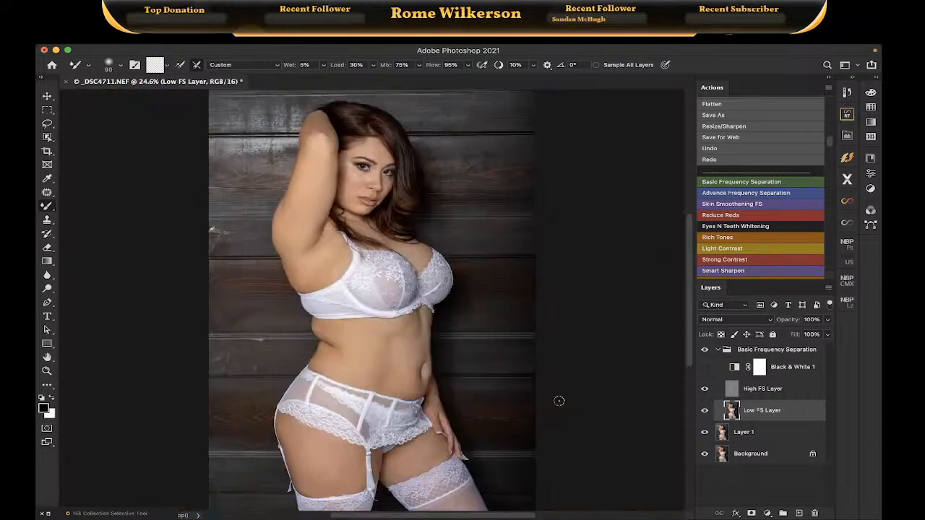
{"action": "left_click", "coordinate": [705, 455], "text": "alt"}
{"action": "left_click", "coordinate": [705, 455], "text": "alt"}
{"action": "left_click", "coordinate": [47, 371]}
{"action": "left_click", "coordinate": [352, 156]}
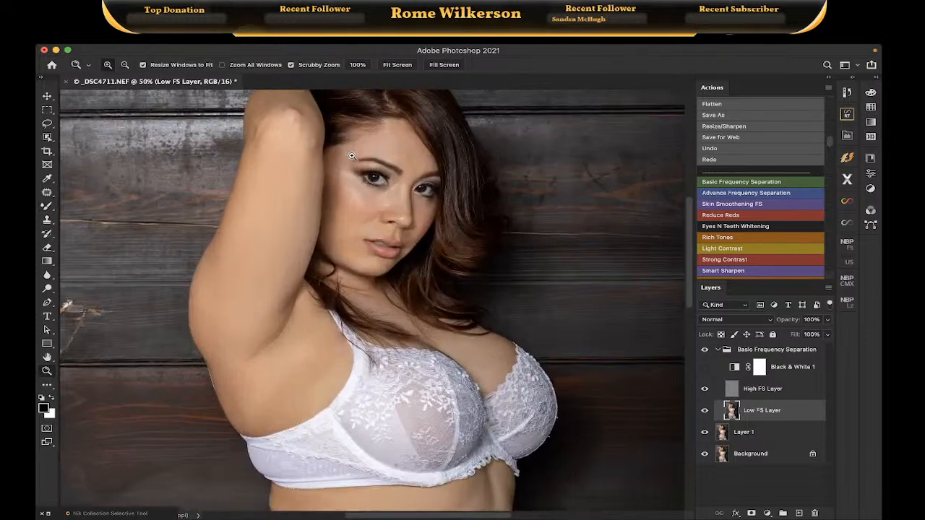
{"action": "left_click", "coordinate": [352, 156]}
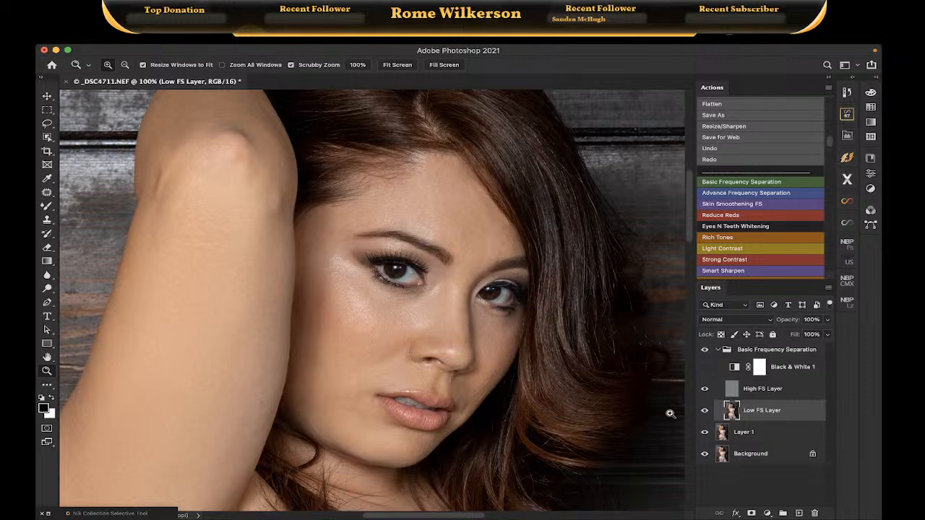
{"action": "left_click", "coordinate": [705, 456], "text": "alt"}
{"action": "left_click", "coordinate": [705, 456]}
Isolate Layer 1 to compare it with the frequency separation result, ending with the whole image in view.
{"action": "left_click", "coordinate": [706, 433]}
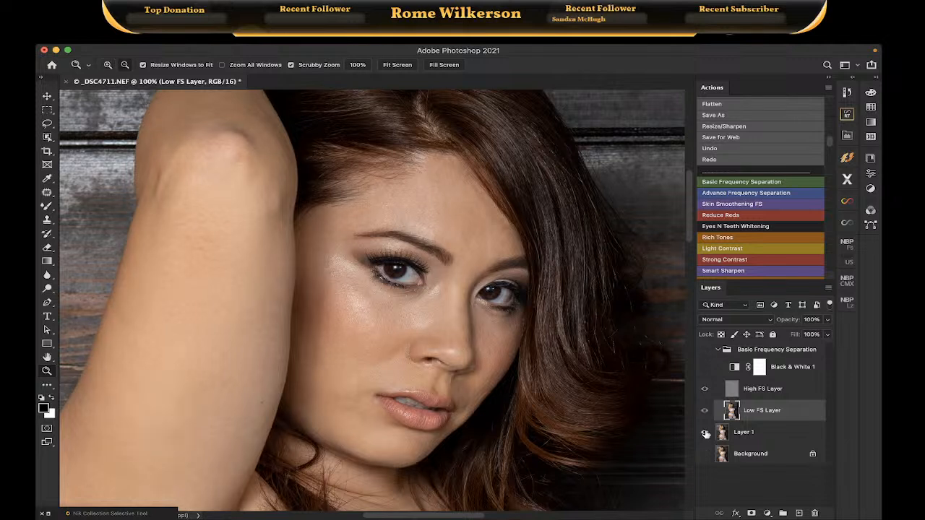
{"action": "left_click", "coordinate": [706, 433], "text": "alt"}
{"action": "left_click", "coordinate": [706, 433], "text": "alt"}
{"action": "left_click", "coordinate": [399, 66]}
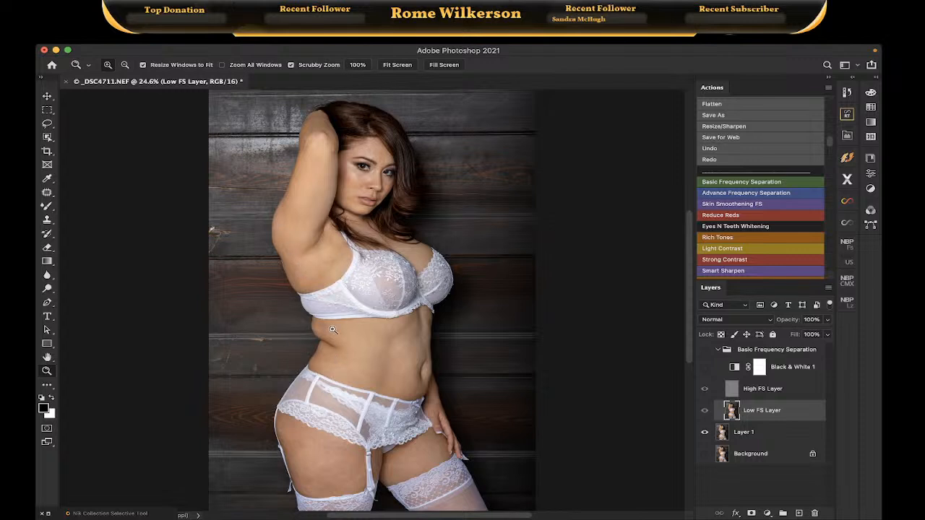
Collapse the Basic Frequency Separation group, show it, and stamp all visible layers into a new layer on top.
{"action": "left_click", "coordinate": [720, 350]}
{"action": "left_click", "coordinate": [705, 350]}
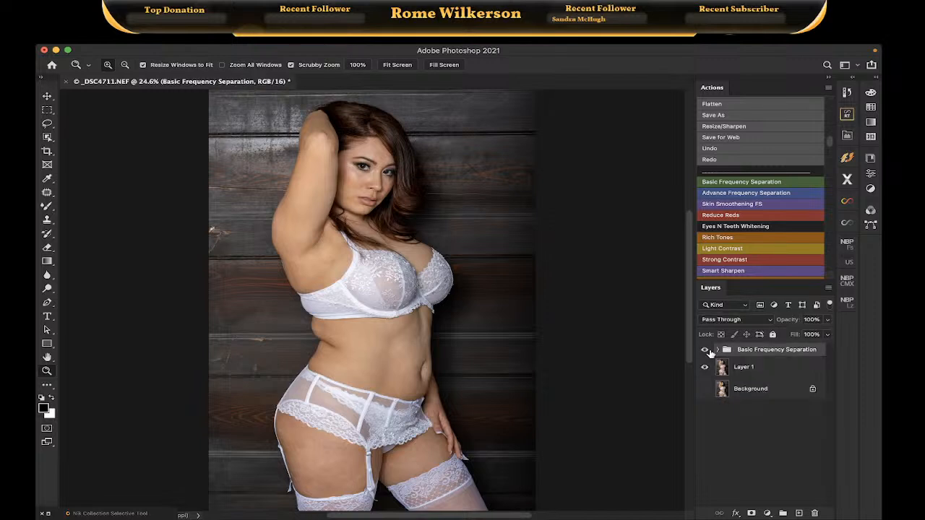
{"action": "left_click", "coordinate": [734, 443]}
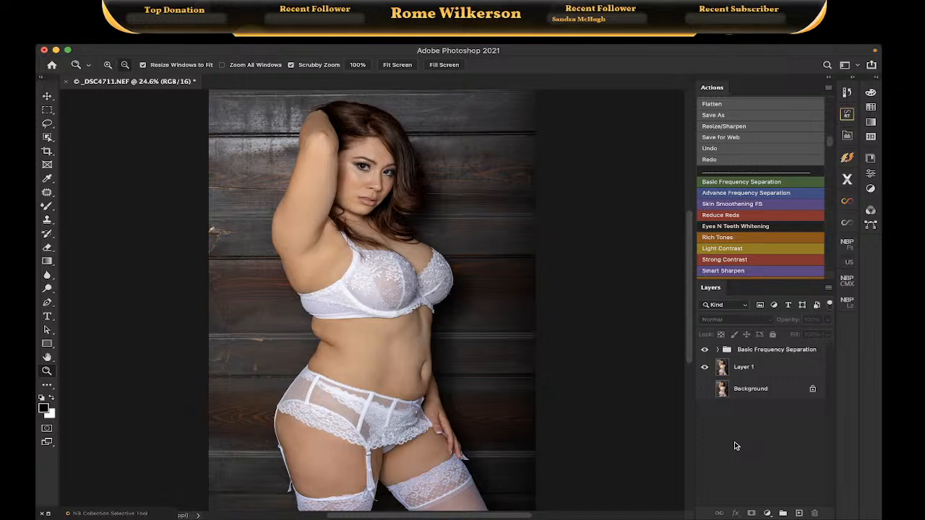
{"action": "key", "text": "super+alt+shift+e"}
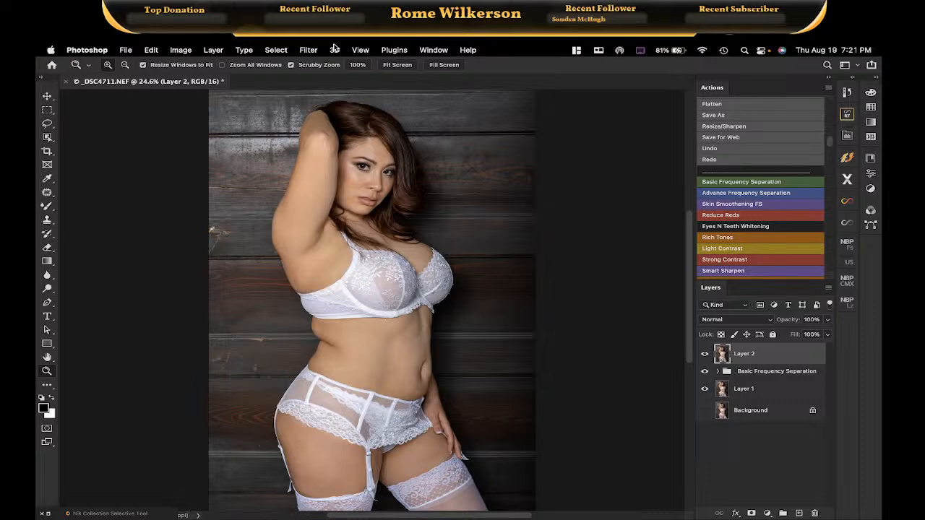
Open the Liquify filter on Layer 2 and slim the face's jawline to -31 with the Face tool.
{"action": "left_click", "coordinate": [308, 49]}
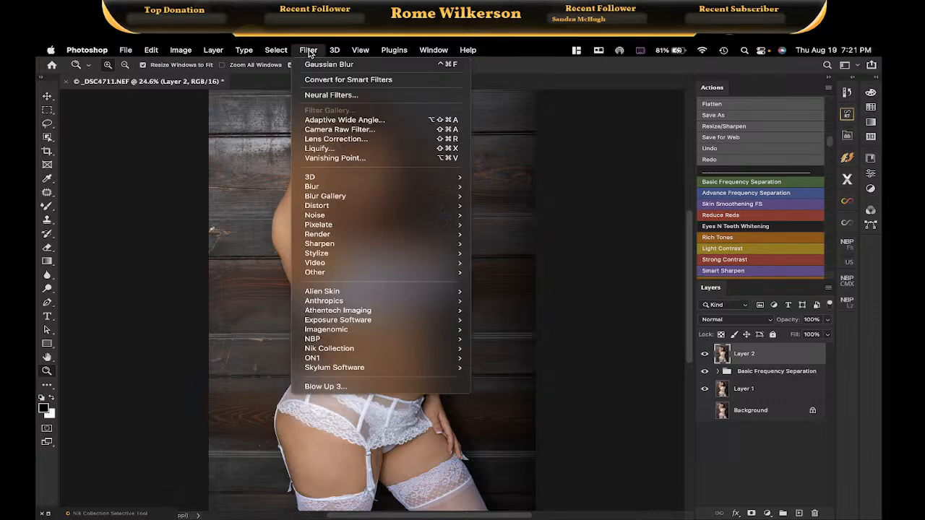
{"action": "left_click", "coordinate": [319, 148]}
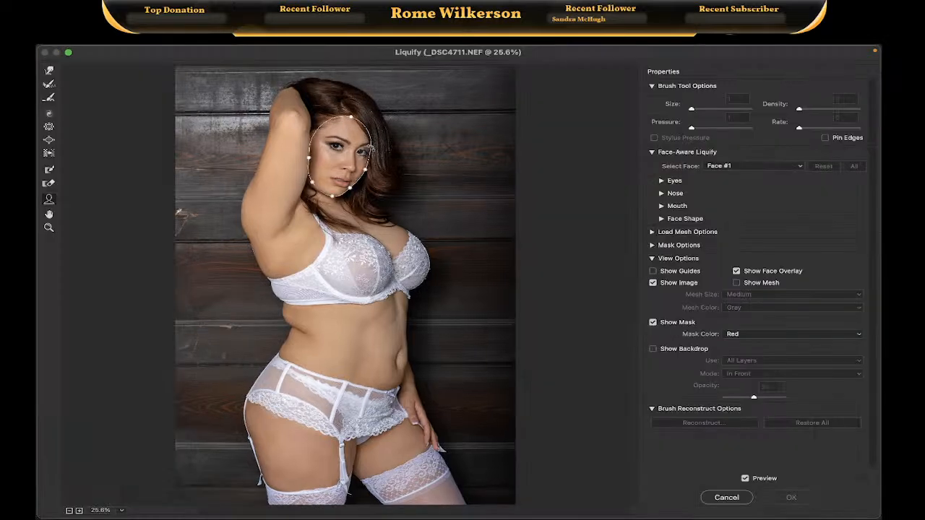
{"action": "left_click", "coordinate": [49, 229]}
{"action": "left_click", "coordinate": [327, 168]}
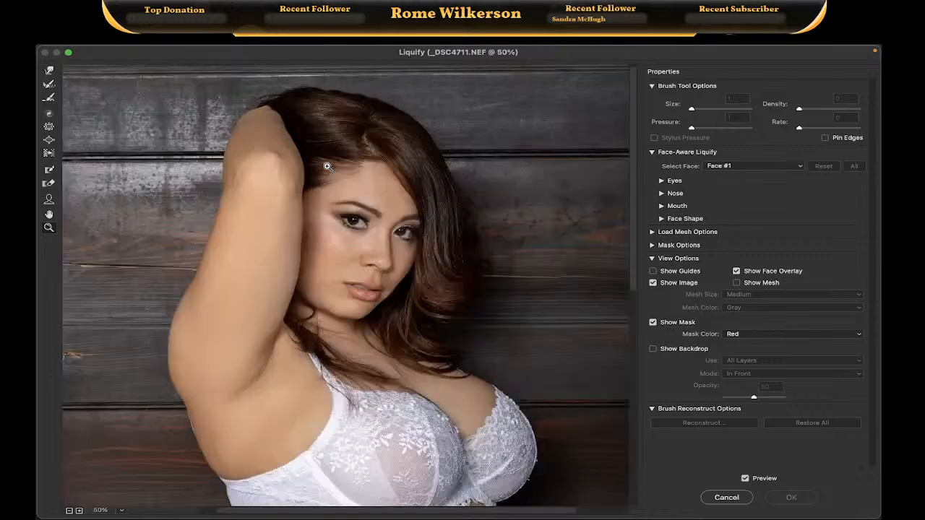
{"action": "scroll", "coordinate": [329, 225], "scroll_direction": "down", "scroll_amount": 5}
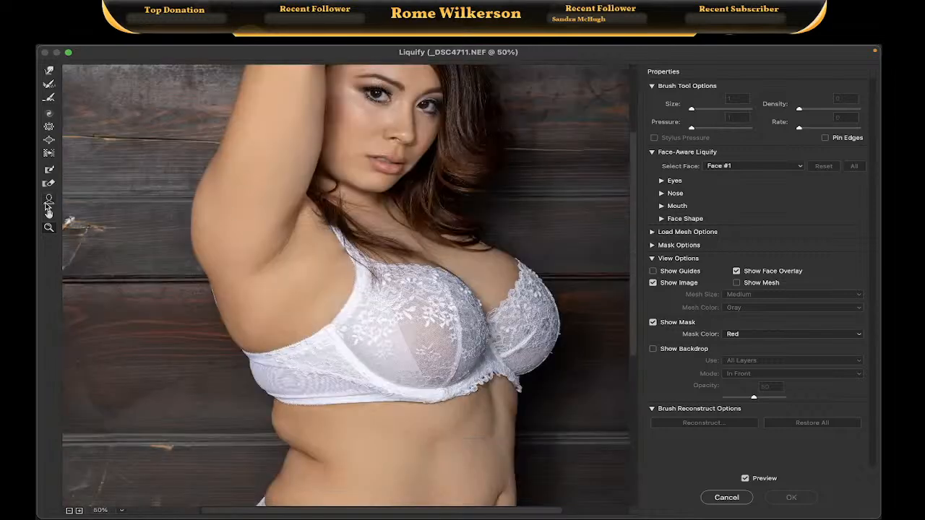
{"action": "left_click", "coordinate": [49, 201]}
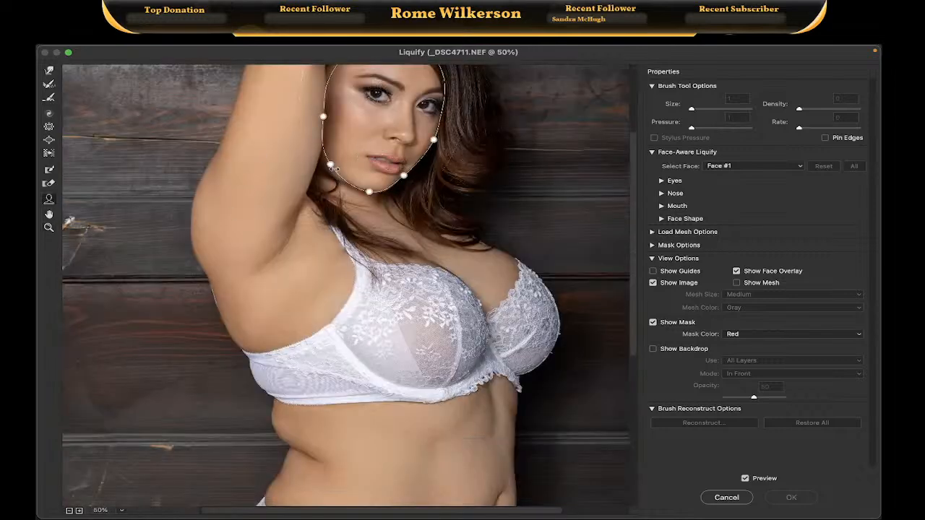
{"action": "left_click_drag", "start_coordinate": [334, 168], "coordinate": [335, 165]}
{"action": "scroll", "coordinate": [371, 238], "scroll_direction": "up", "scroll_amount": 3}
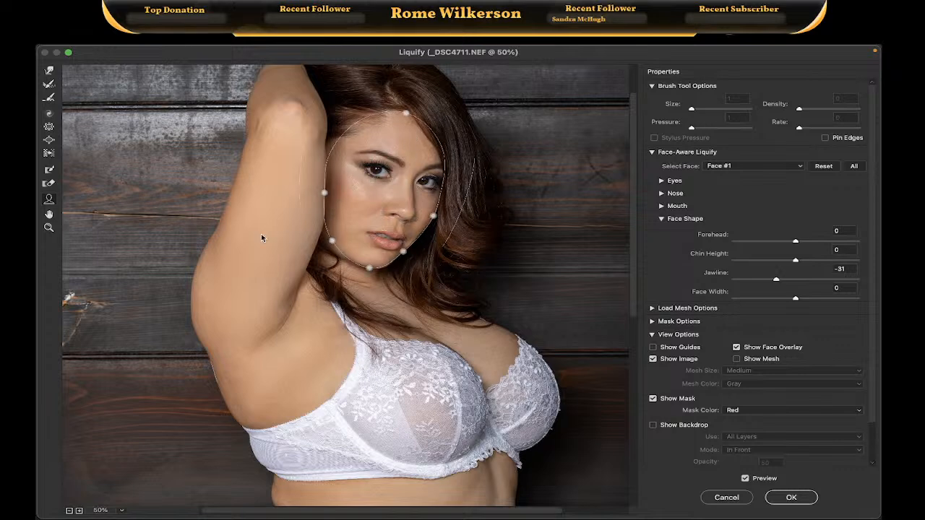
Push in the waist contour just below the bra band with the Forward Warp tool at brush size 400.
{"action": "left_click", "coordinate": [49, 70]}
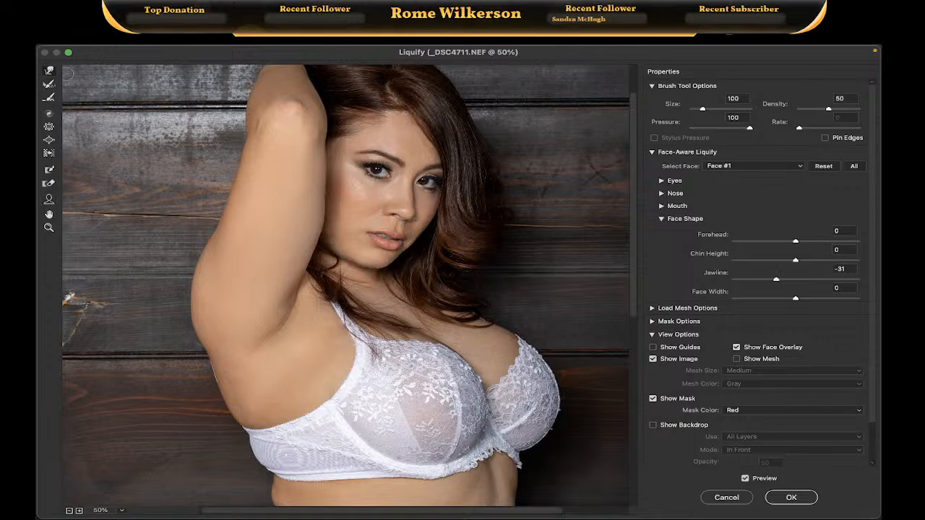
{"action": "scroll", "coordinate": [219, 195], "scroll_direction": "down", "scroll_amount": 8}
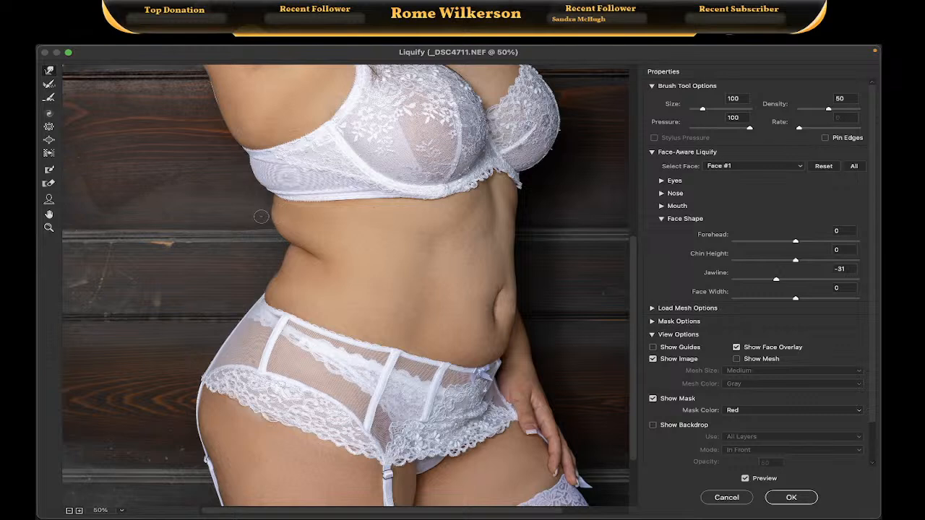
{"action": "key", "text": "bracketright"}
{"action": "key", "text": "bracketright"}
{"action": "key", "text": "bracketright"}
{"action": "key", "text": "bracketright"}
{"action": "key", "text": "bracketright"}
{"action": "key", "text": "bracketright"}
{"action": "mouse_move", "coordinate": [262, 217]}
{"action": "left_mouse_down"}
{"action": "mouse_move", "coordinate": [270, 216]}
{"action": "mouse_move", "coordinate": [268, 234]}
{"action": "left_mouse_up"}
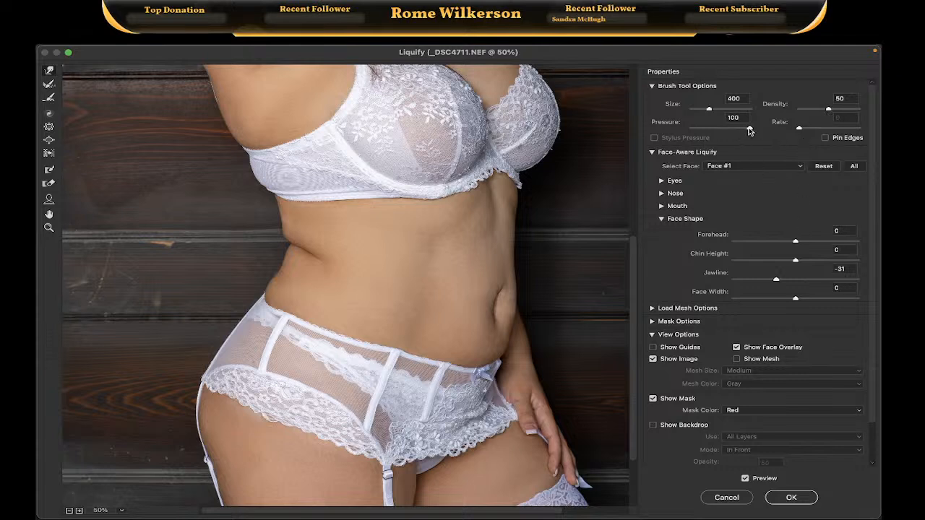
Lower the Forward Warp pressure to 27 and nudge the body's outline along the waist, bra band and raised arm's underside.
{"action": "left_click_drag", "start_coordinate": [750, 130], "coordinate": [710, 132]}
{"action": "left_click_drag", "start_coordinate": [710, 130], "coordinate": [707, 130]}
{"action": "mouse_move", "coordinate": [273, 238]}
{"action": "left_mouse_down"}
{"action": "mouse_move", "coordinate": [277, 256]}
{"action": "mouse_move", "coordinate": [281, 239]}
{"action": "mouse_move", "coordinate": [302, 236]}
{"action": "mouse_move", "coordinate": [292, 267]}
{"action": "mouse_move", "coordinate": [304, 235]}
{"action": "mouse_move", "coordinate": [299, 268]}
{"action": "mouse_move", "coordinate": [300, 228]}
{"action": "mouse_move", "coordinate": [302, 260]}
{"action": "mouse_move", "coordinate": [255, 175]}
{"action": "left_mouse_up"}
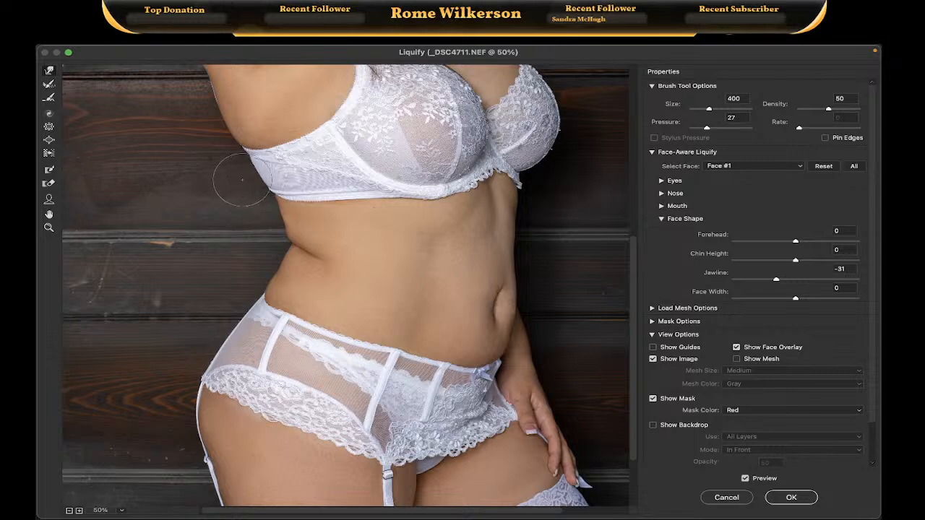
{"action": "scroll", "coordinate": [246, 170], "scroll_direction": "up", "scroll_amount": 3}
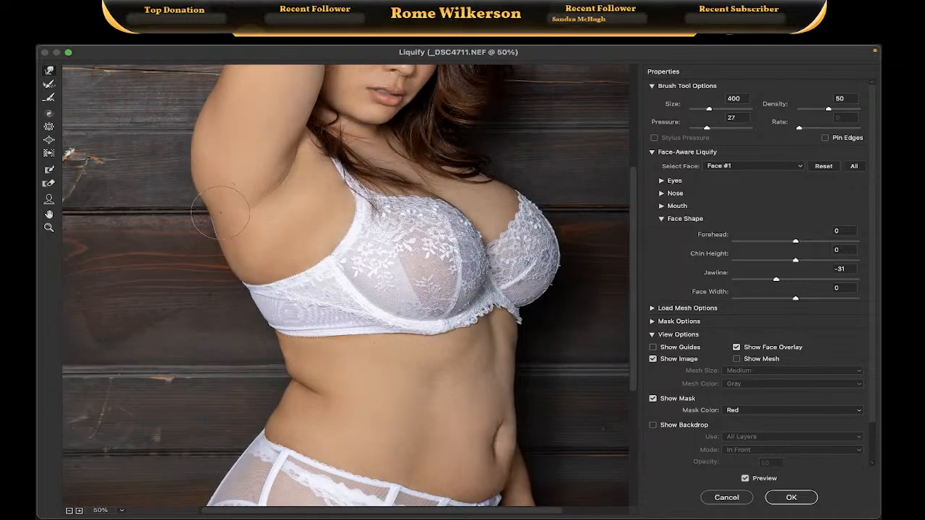
{"action": "left_click_drag", "start_coordinate": [220, 228], "coordinate": [214, 229]}
{"action": "left_click_drag", "start_coordinate": [221, 280], "coordinate": [232, 275]}
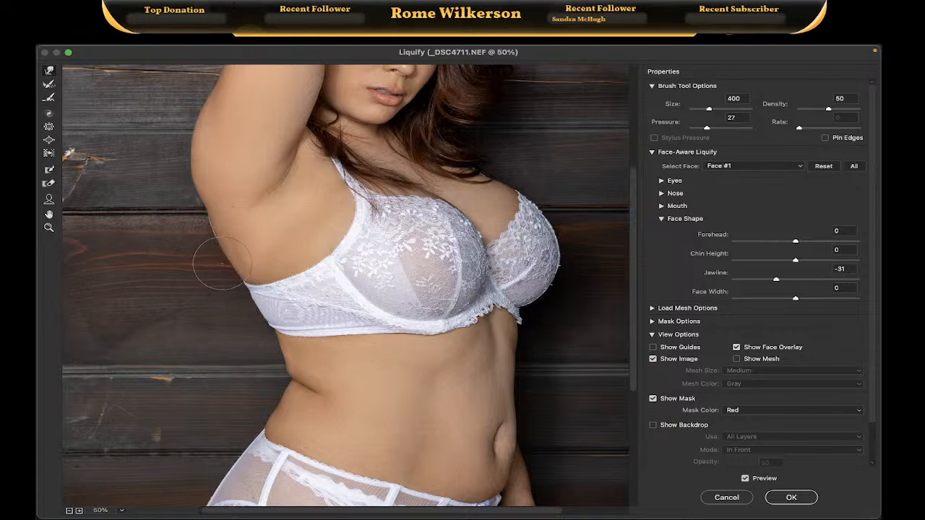
Examine the figure's outline from the raised arm and face down to the thighs for spots that need reshaping.
{"action": "scroll", "coordinate": [383, 338], "scroll_direction": "down", "scroll_amount": 3}
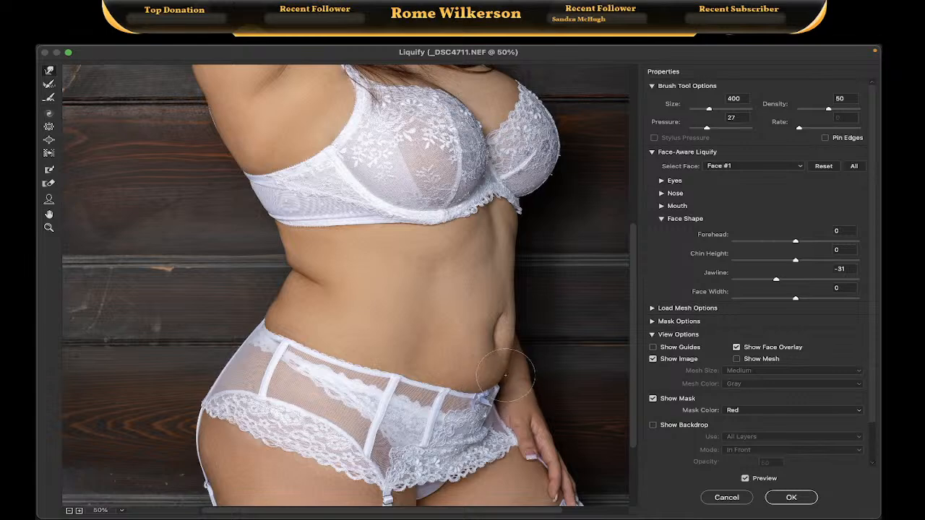
{"action": "scroll", "coordinate": [437, 260], "scroll_direction": "down", "scroll_amount": 3}
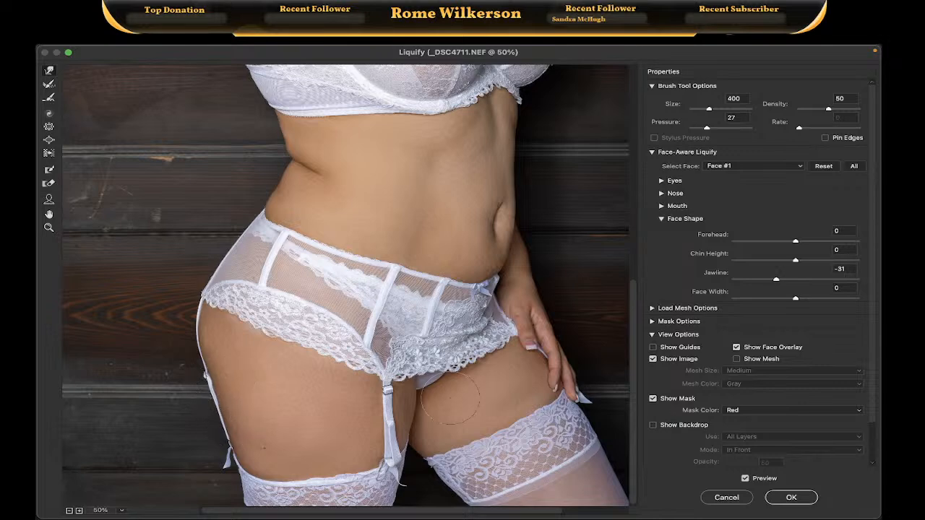
{"action": "scroll", "coordinate": [492, 401], "scroll_direction": "up", "scroll_amount": 5}
{"action": "scroll", "coordinate": [329, 289], "scroll_direction": "up", "scroll_amount": 3}
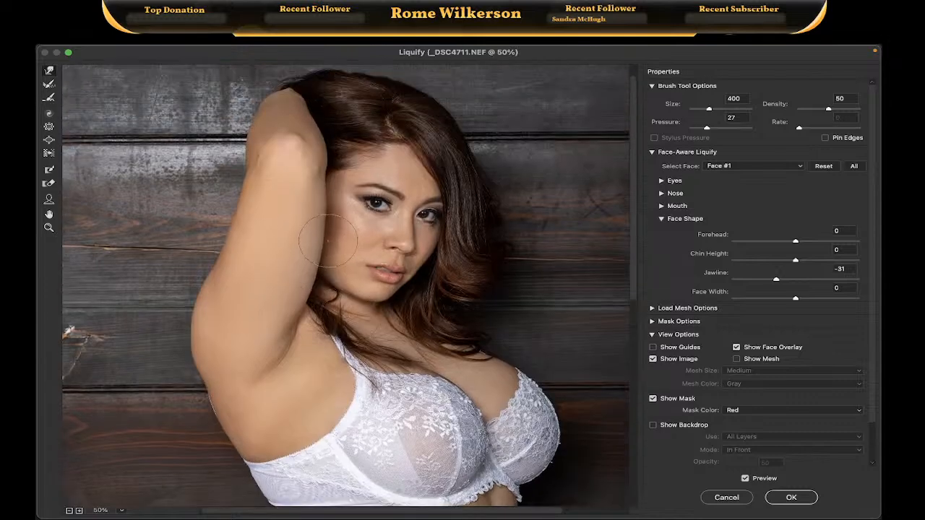
{"action": "scroll", "coordinate": [339, 239], "scroll_direction": "down", "scroll_amount": 7}
{"action": "scroll", "coordinate": [359, 211], "scroll_direction": "up", "scroll_amount": 5}
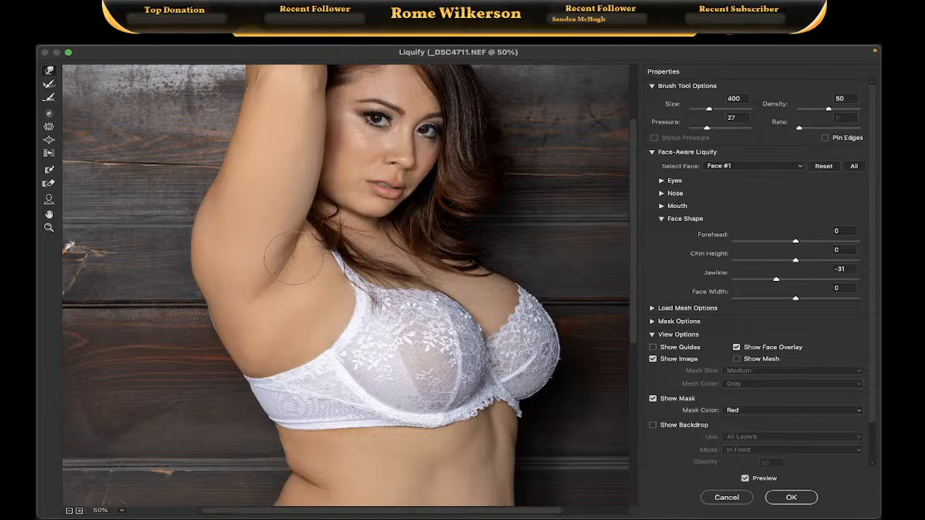
{"action": "scroll", "coordinate": [293, 258], "scroll_direction": "down", "scroll_amount": 10}
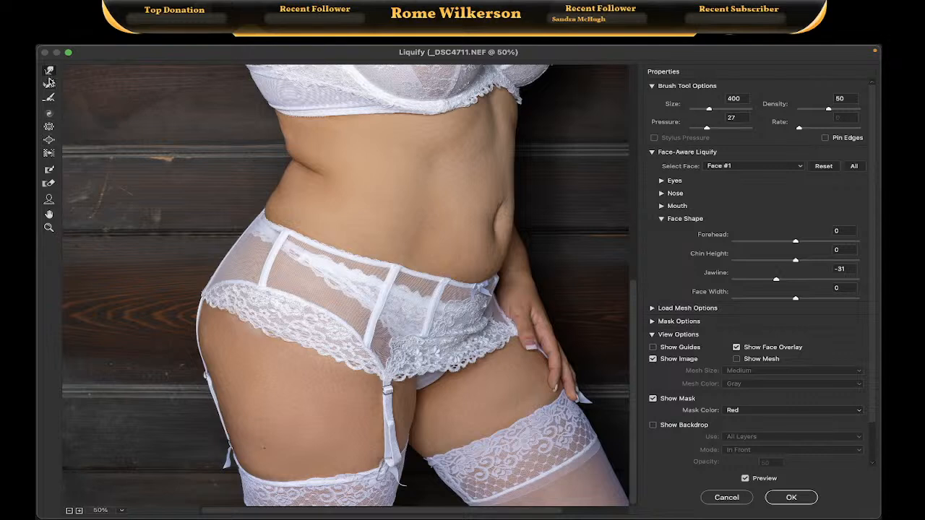
Tighten the skin fold at the navel using the Pucker tool with an enlarged brush.
{"action": "left_click", "coordinate": [50, 127]}
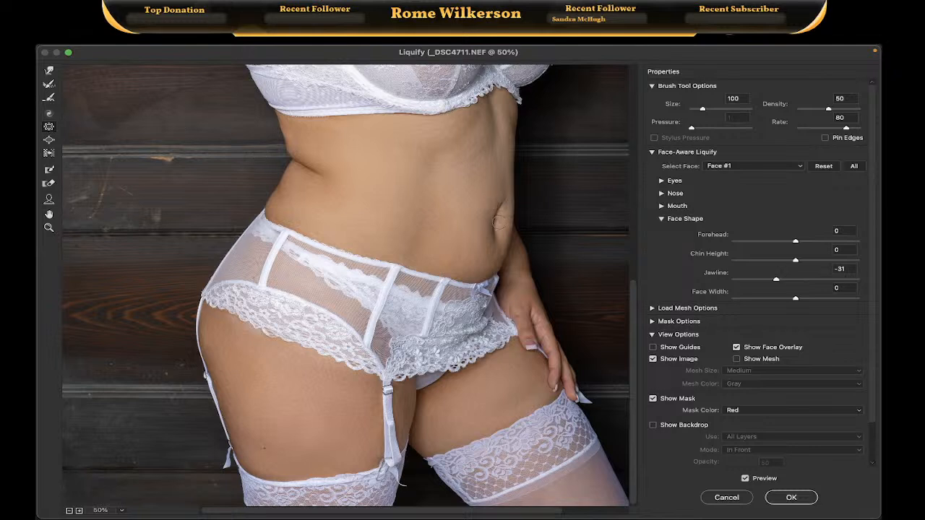
{"action": "key", "text": "bracketright"}
{"action": "key", "text": "bracketright"}
{"action": "key", "text": "bracketright"}
Smooth the notch of the waist fold at 100% zoom using the Forward Warp tool at brush size 150.
{"action": "left_click", "coordinate": [49, 72]}
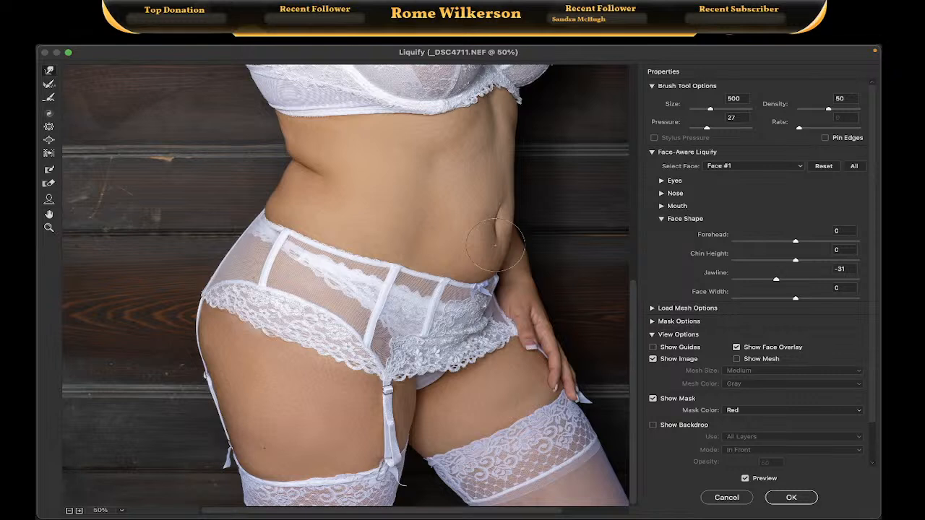
{"action": "key", "text": "bracketleft"}
{"action": "key", "text": "bracketleft"}
{"action": "key", "text": "bracketleft"}
{"action": "key", "text": "bracketleft"}
{"action": "key", "text": "bracketleft"}
{"action": "key", "text": "bracketleft"}
{"action": "scroll", "coordinate": [342, 217], "scroll_direction": "up", "scroll_amount": 3}
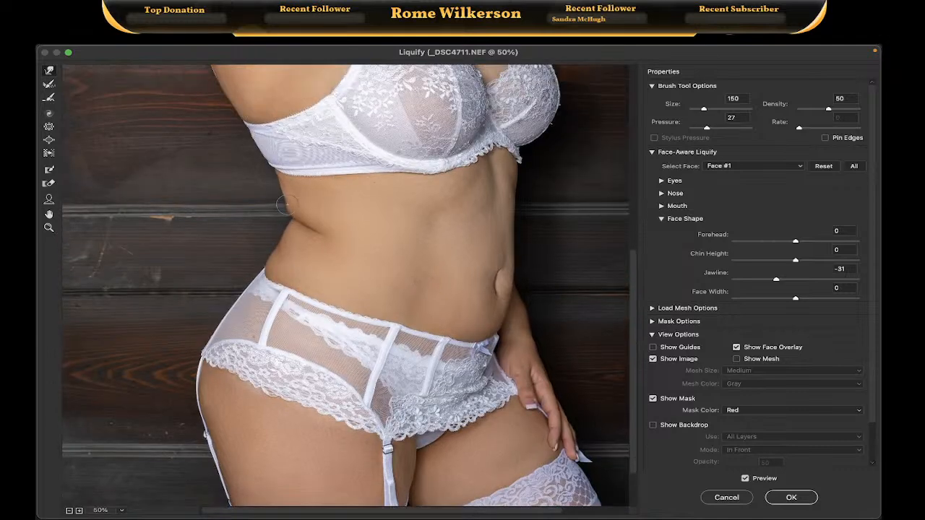
{"action": "left_click", "coordinate": [48, 229]}
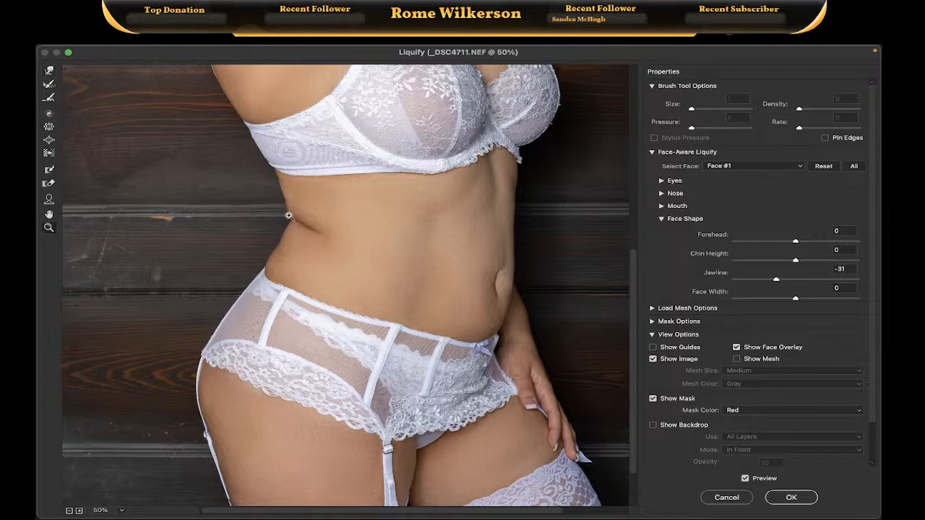
{"action": "left_click", "coordinate": [289, 215]}
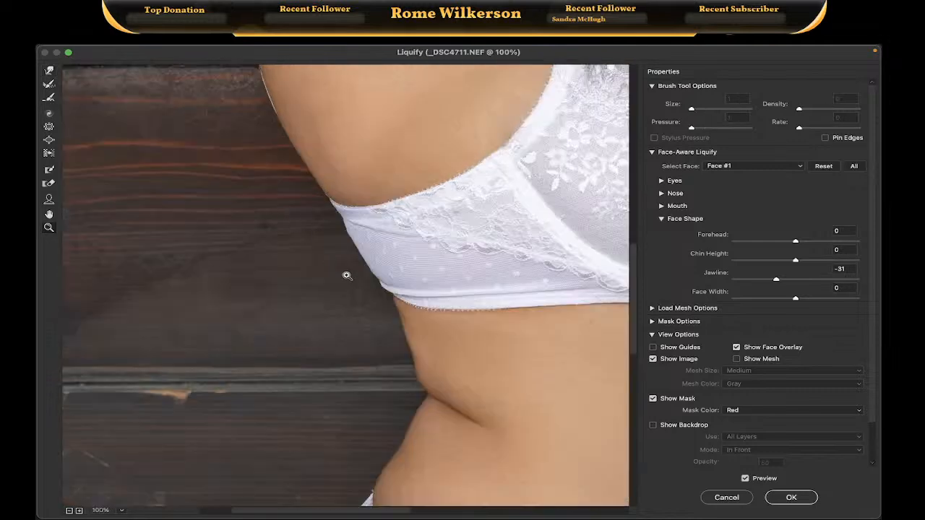
{"action": "left_click", "coordinate": [346, 275]}
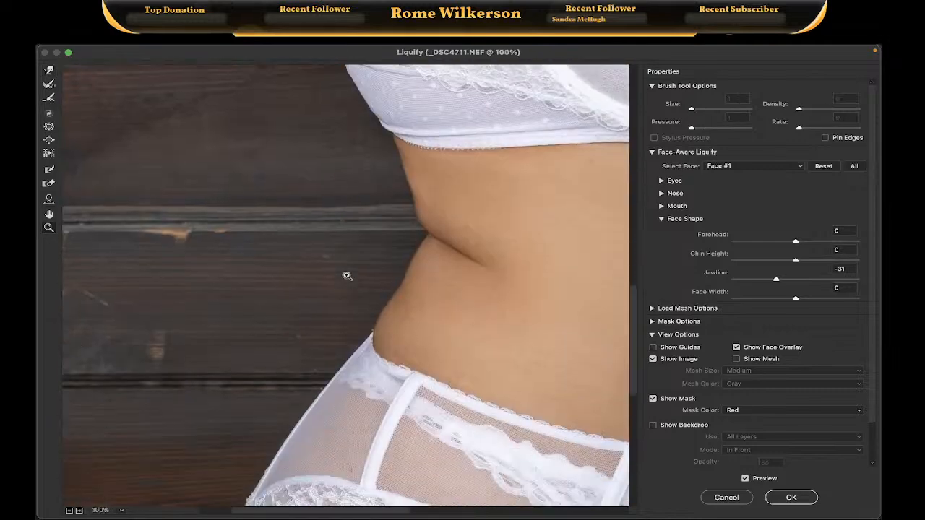
{"action": "left_click", "coordinate": [50, 71]}
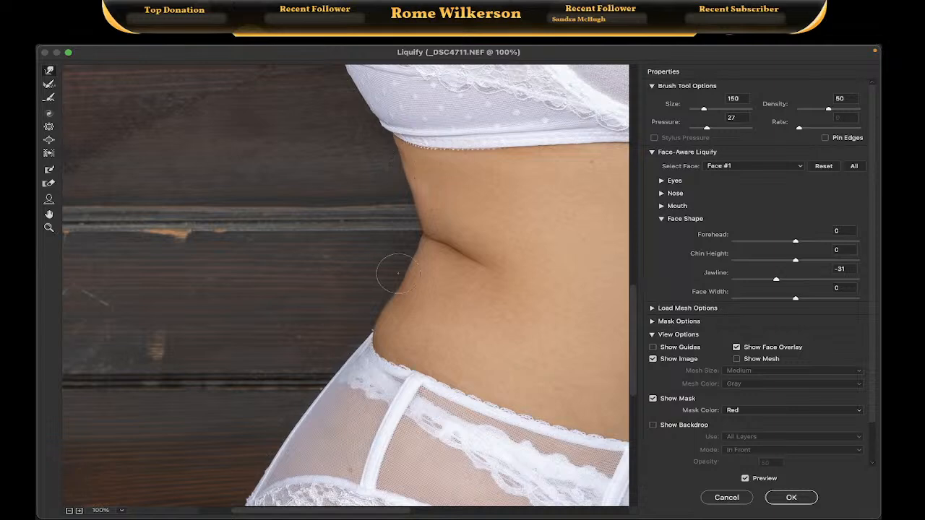
{"action": "scroll", "coordinate": [418, 268], "scroll_direction": "up", "scroll_amount": 2}
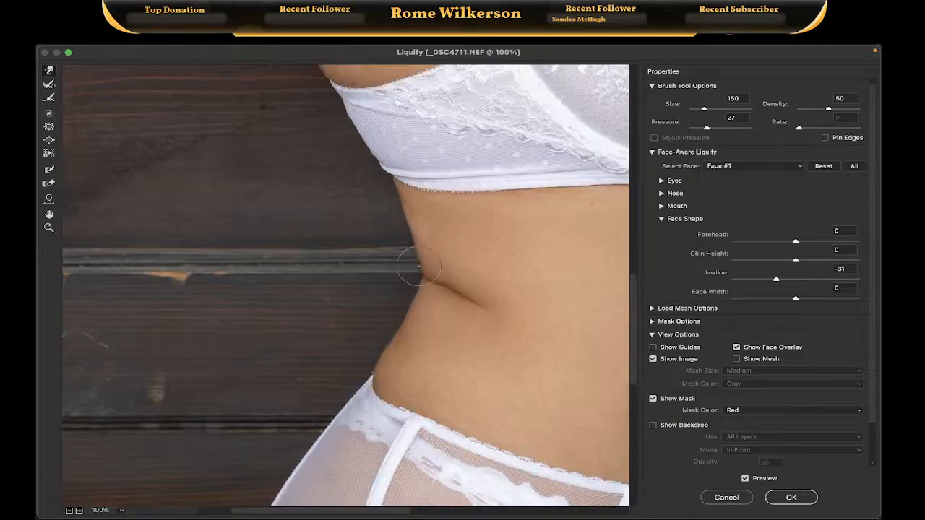
Check the underarm outline, restore the Liquify window to full width and apply the filter.
{"action": "scroll", "coordinate": [418, 268], "scroll_direction": "up", "scroll_amount": 10}
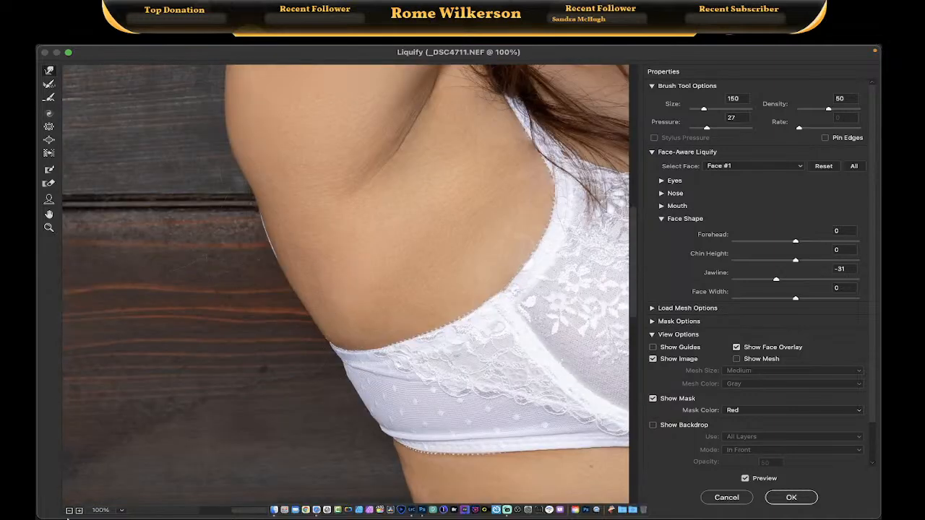
{"action": "left_click_drag", "start_coordinate": [111, 516], "coordinate": [108, 518]}
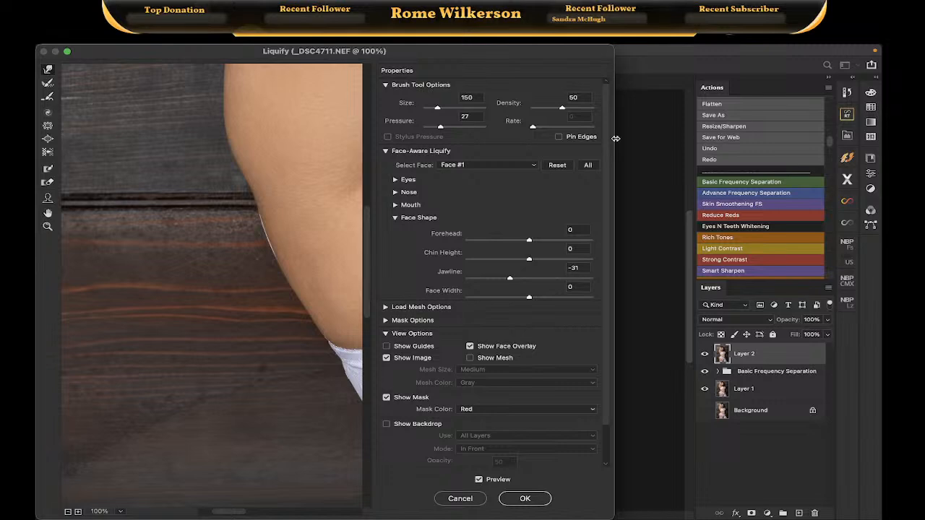
{"action": "left_click_drag", "start_coordinate": [615, 140], "coordinate": [882, 133]}
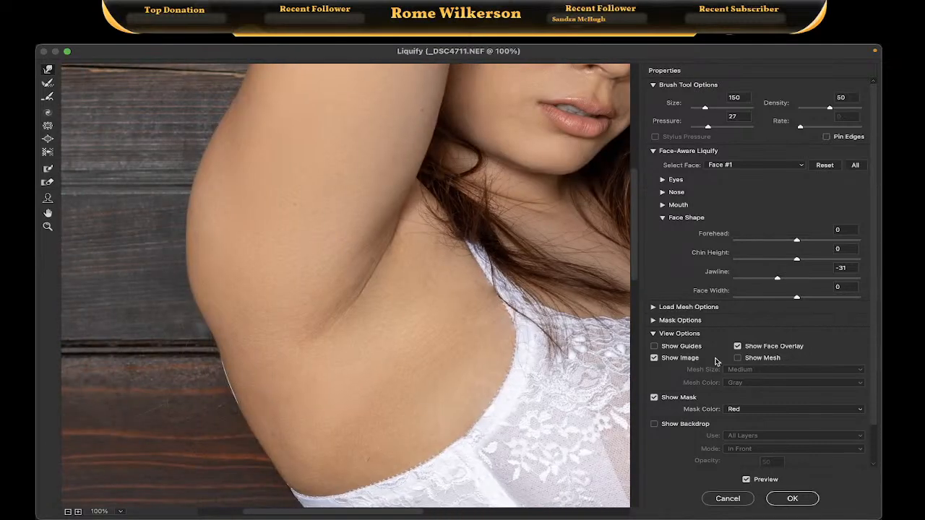
{"action": "left_click", "coordinate": [795, 499]}
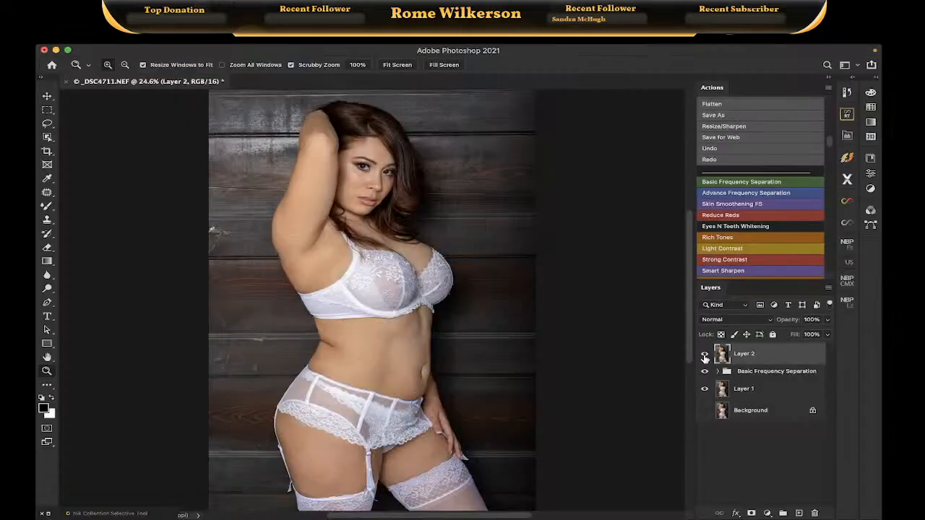
Compare the liquified figure with the original Background layer twice, ending with all layers shown.
{"action": "left_click", "coordinate": [705, 414], "text": "alt"}
{"action": "left_click", "coordinate": [704, 413], "text": "alt"}
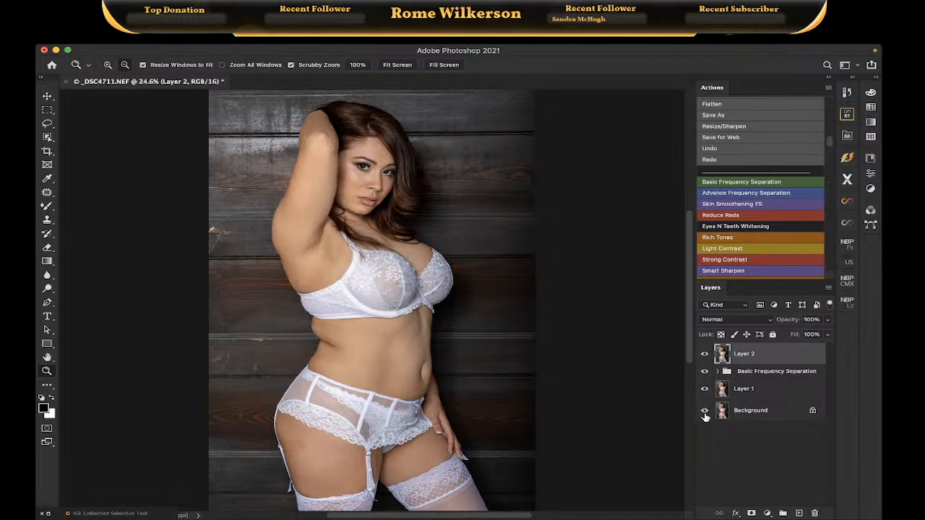
{"action": "left_click", "coordinate": [704, 412], "text": "alt"}
{"action": "left_click", "coordinate": [705, 412], "text": "alt"}
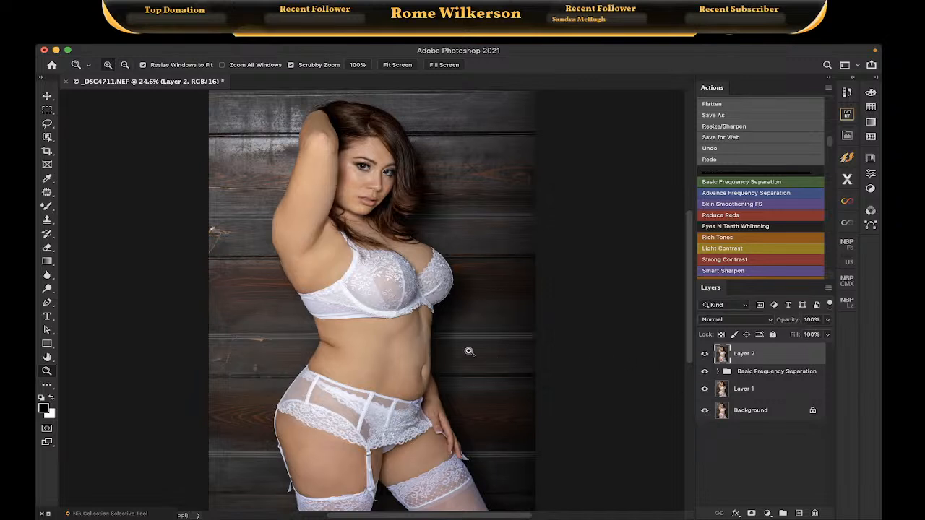
Patch the full length of the waist crease on Layer 2 with clean skin from just above it.
{"action": "left_click_drag", "start_coordinate": [329, 341], "coordinate": [329, 344]}
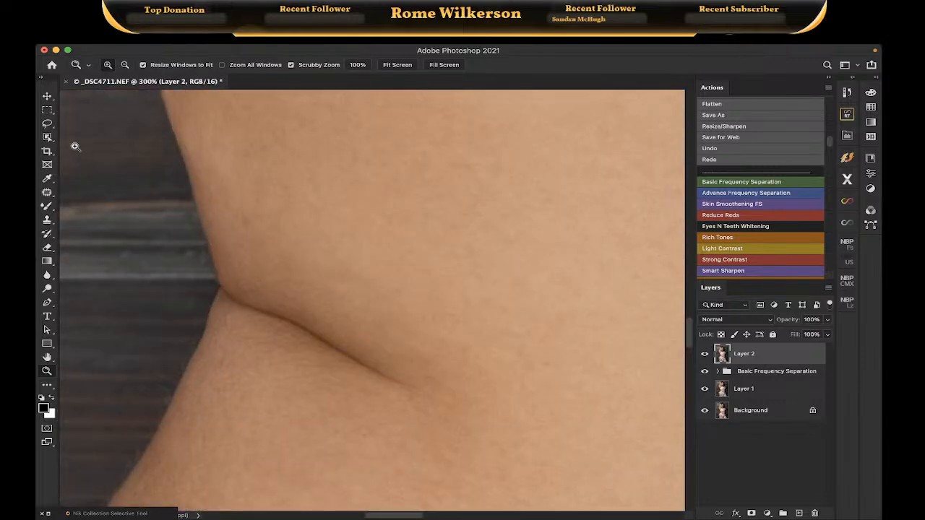
{"action": "left_click", "coordinate": [48, 194]}
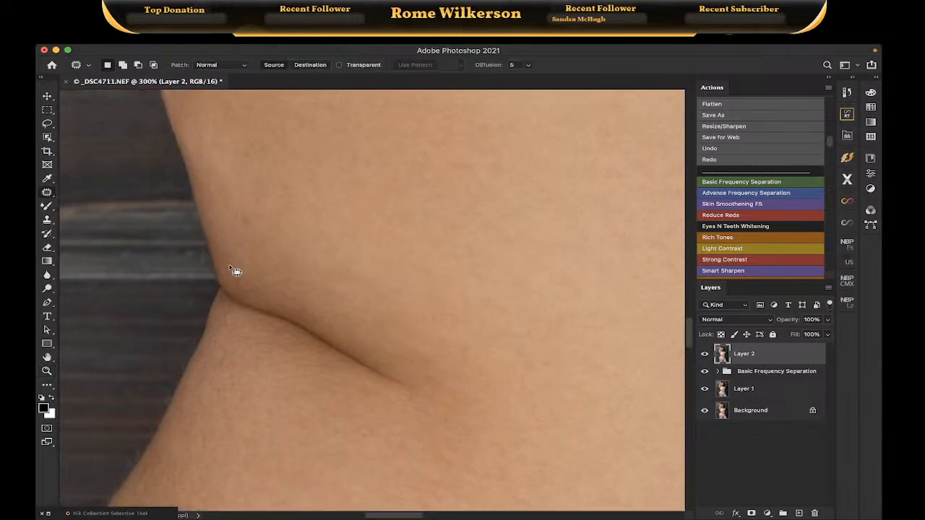
{"action": "mouse_move", "coordinate": [225, 266]}
{"action": "left_mouse_down"}
{"action": "mouse_move", "coordinate": [230, 319]}
{"action": "mouse_move", "coordinate": [321, 378]}
{"action": "mouse_move", "coordinate": [432, 403]}
{"action": "mouse_move", "coordinate": [423, 366]}
{"action": "mouse_move", "coordinate": [324, 334]}
{"action": "mouse_move", "coordinate": [230, 269]}
{"action": "left_mouse_up"}
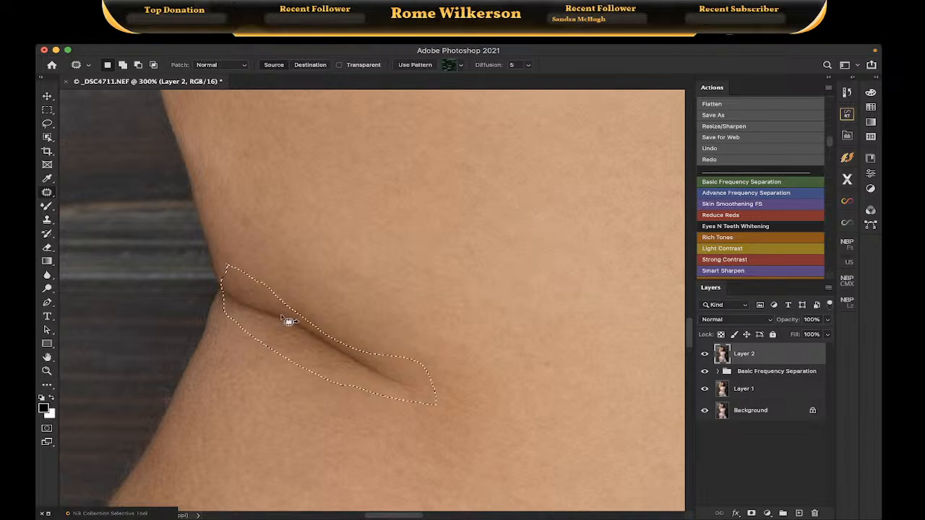
{"action": "left_click_drag", "start_coordinate": [299, 324], "coordinate": [304, 273]}
{"action": "key", "text": "ctrl+d"}
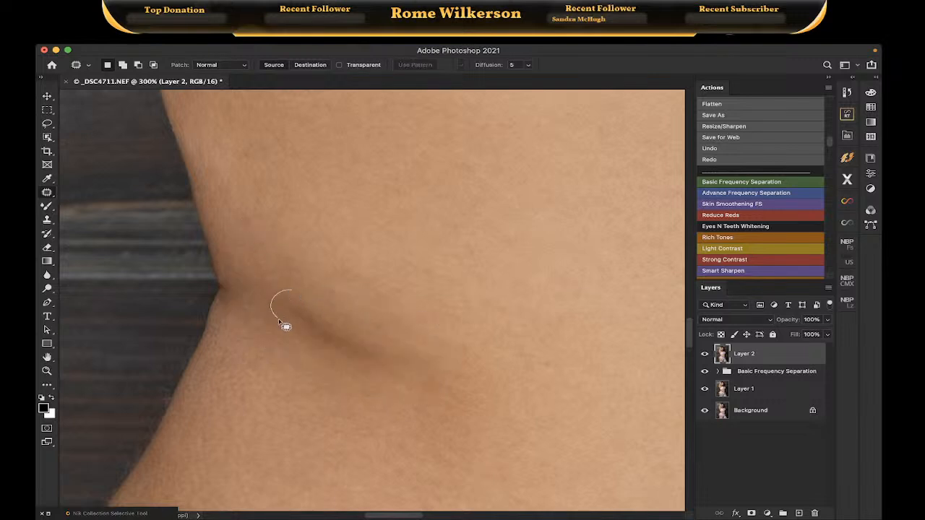
Patch the leftover dark line of the waist crease and the shadow below it with nearby smooth skin.
{"action": "mouse_move", "coordinate": [371, 368]}
{"action": "left_mouse_down"}
{"action": "mouse_move", "coordinate": [369, 322]}
{"action": "mouse_move", "coordinate": [297, 291]}
{"action": "left_mouse_up"}
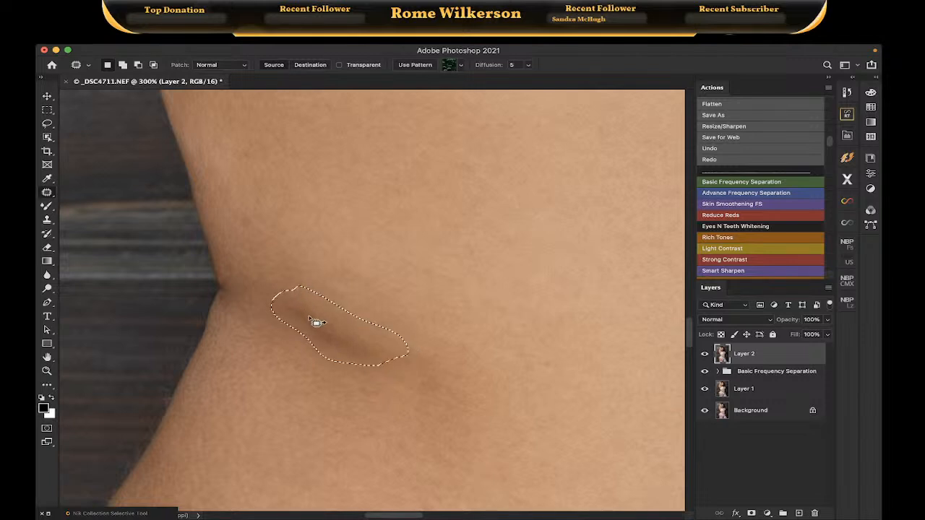
{"action": "left_click_drag", "start_coordinate": [316, 322], "coordinate": [324, 267]}
{"action": "key", "text": "ctrl+d"}
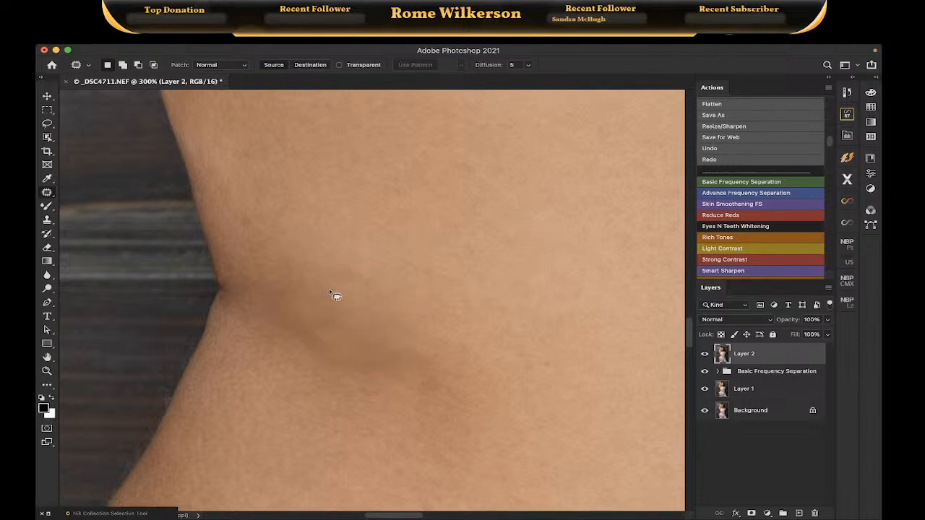
{"action": "mouse_move", "coordinate": [333, 330]}
{"action": "left_mouse_down"}
{"action": "mouse_move", "coordinate": [277, 296]}
{"action": "mouse_move", "coordinate": [257, 332]}
{"action": "mouse_move", "coordinate": [314, 367]}
{"action": "mouse_move", "coordinate": [374, 387]}
{"action": "left_mouse_up"}
{"action": "mouse_move", "coordinate": [326, 338]}
{"action": "left_mouse_down"}
{"action": "mouse_move", "coordinate": [313, 334]}
{"action": "mouse_move", "coordinate": [296, 356]}
{"action": "mouse_move", "coordinate": [306, 399]}
{"action": "left_mouse_up"}
{"action": "key", "text": "ctrl+d"}
Patch the crease's outer end at the waist edge and fit the whole image in view to review the result.
{"action": "scroll", "coordinate": [330, 336], "scroll_direction": "up", "scroll_amount": 3}
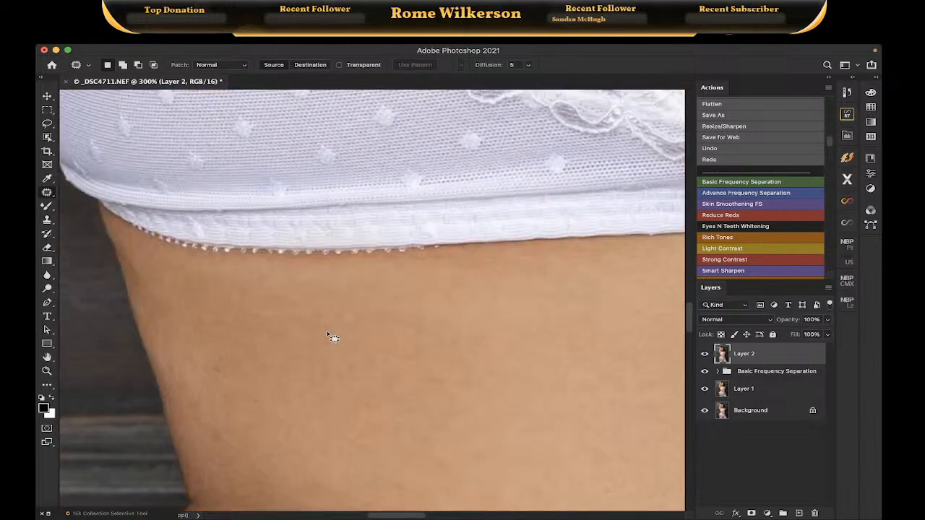
{"action": "scroll", "coordinate": [333, 337], "scroll_direction": "down", "scroll_amount": 1}
{"action": "scroll", "coordinate": [332, 337], "scroll_direction": "down", "scroll_amount": 2}
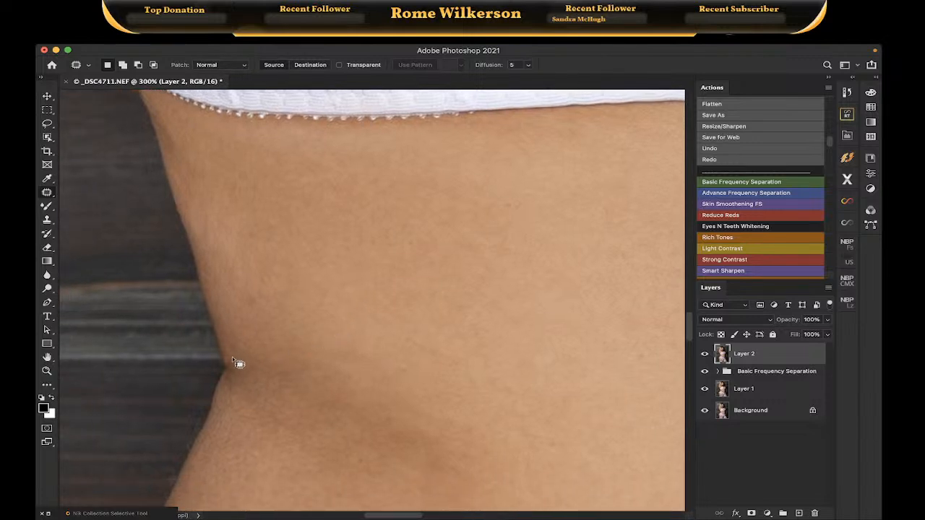
{"action": "mouse_move", "coordinate": [232, 358]}
{"action": "left_mouse_down"}
{"action": "mouse_move", "coordinate": [229, 388]}
{"action": "mouse_move", "coordinate": [245, 371]}
{"action": "mouse_move", "coordinate": [243, 321]}
{"action": "left_mouse_up"}
{"action": "key", "text": "ctrl+d"}
{"action": "scroll", "coordinate": [300, 324], "scroll_direction": "right", "scroll_amount": 10}
{"action": "scroll", "coordinate": [299, 324], "scroll_direction": "down", "scroll_amount": 5}
{"action": "scroll", "coordinate": [299, 324], "scroll_direction": "left", "scroll_amount": 8}
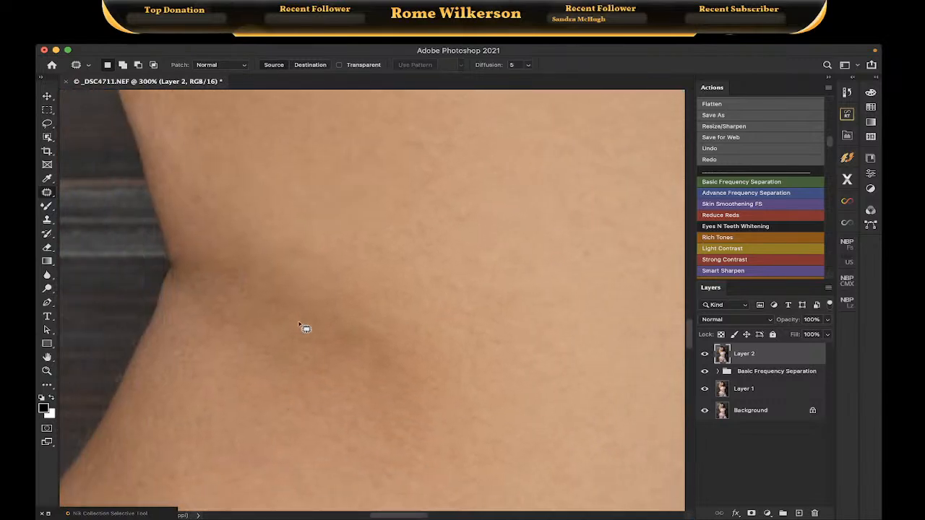
{"action": "key", "text": "ctrl+0"}
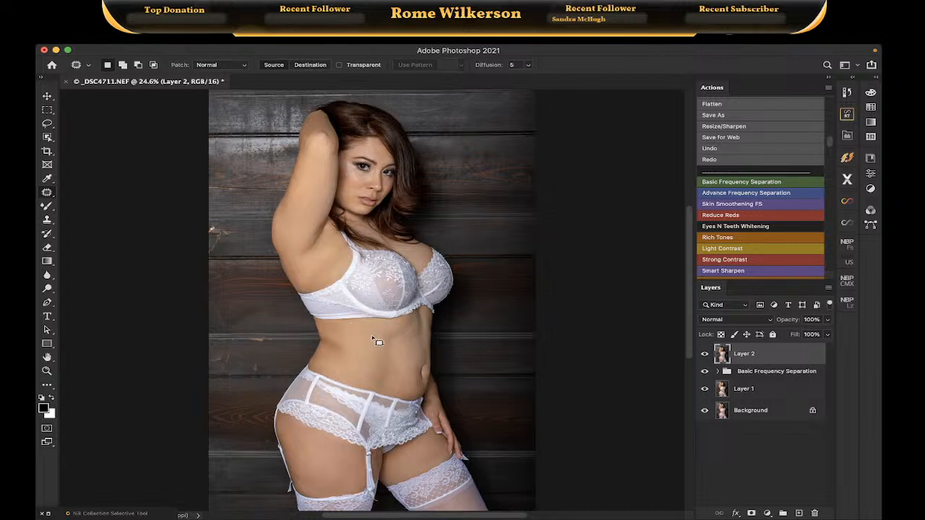
Inspect the layers inside the Basic Frequency Separation group, collapse it again, and look through the available retouching actions.
{"action": "left_click", "coordinate": [719, 371]}
{"action": "left_click", "coordinate": [772, 432]}
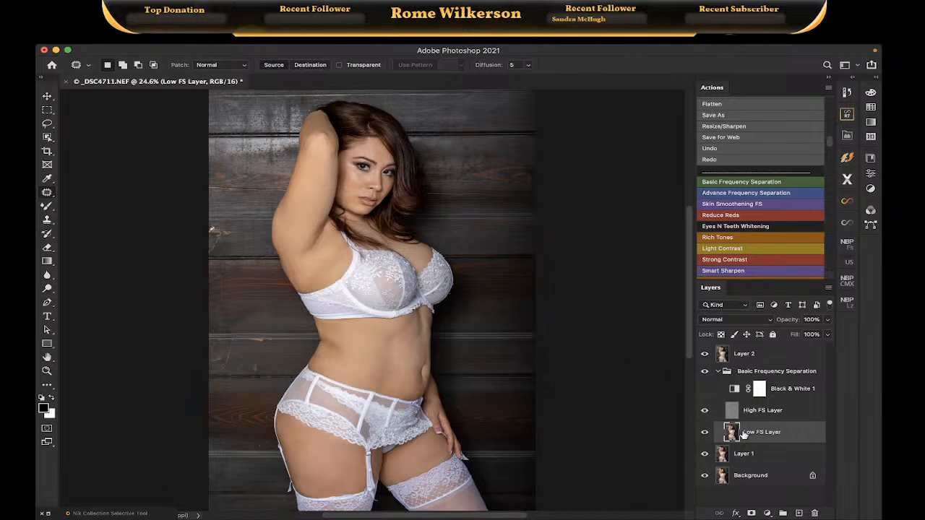
{"action": "left_click", "coordinate": [721, 372]}
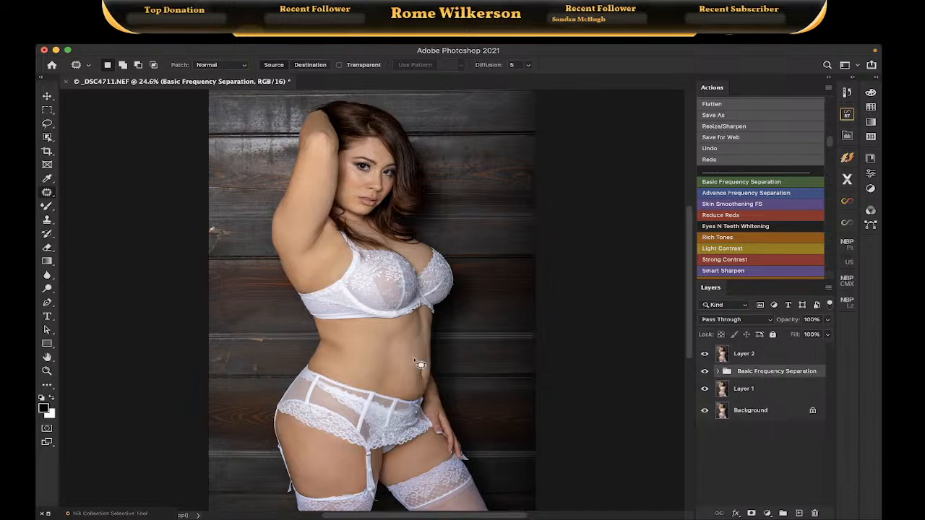
{"action": "scroll", "coordinate": [377, 332], "scroll_direction": "up", "scroll_amount": 2}
{"action": "scroll", "coordinate": [377, 332], "scroll_direction": "down", "scroll_amount": 2}
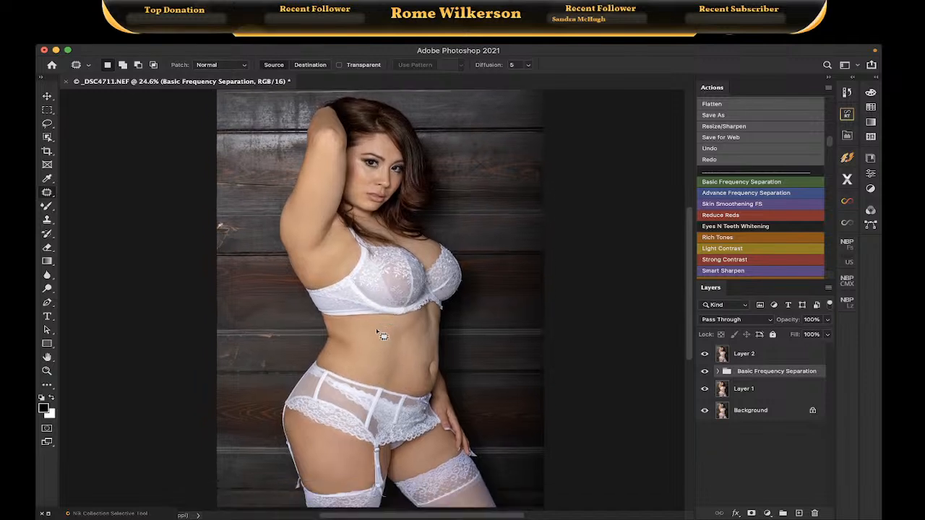
{"action": "scroll", "coordinate": [377, 333], "scroll_direction": "right", "scroll_amount": 2}
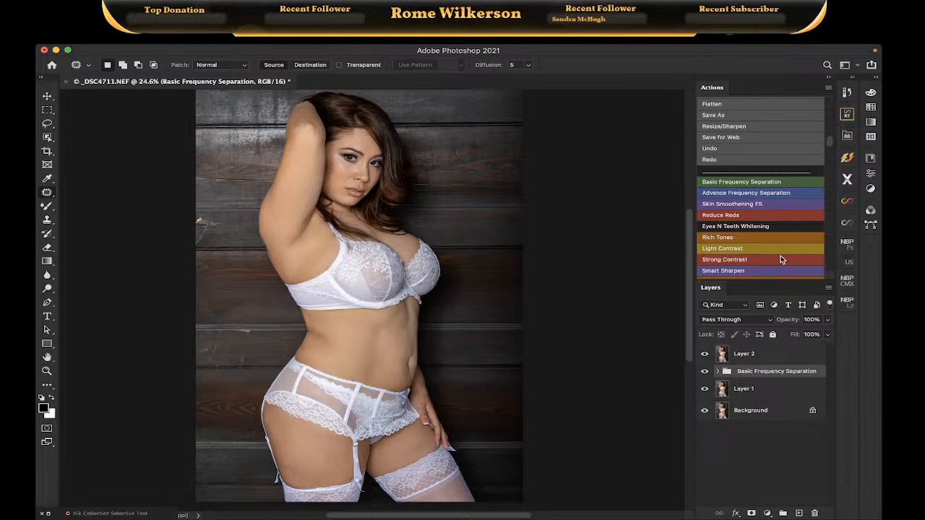
{"action": "scroll", "coordinate": [781, 259], "scroll_direction": "down", "scroll_amount": 3}
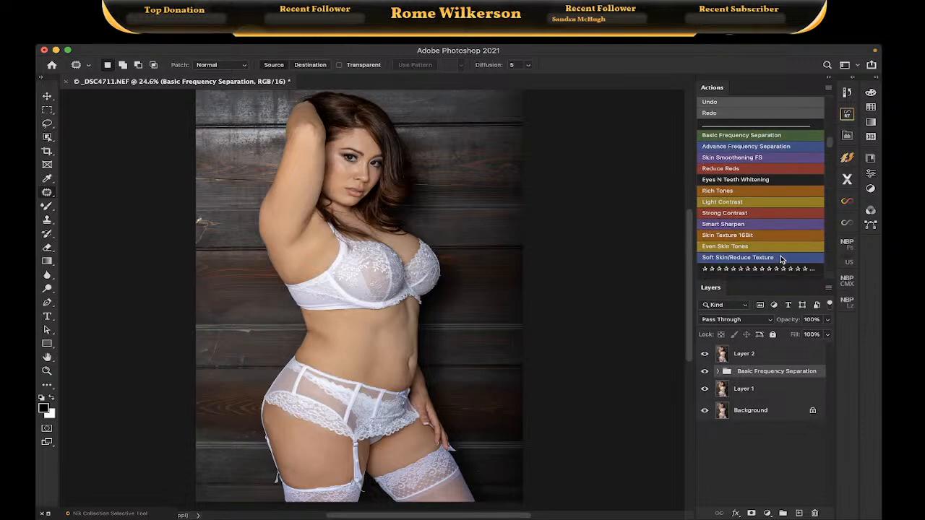
{"action": "scroll", "coordinate": [781, 260], "scroll_direction": "down", "scroll_amount": 5}
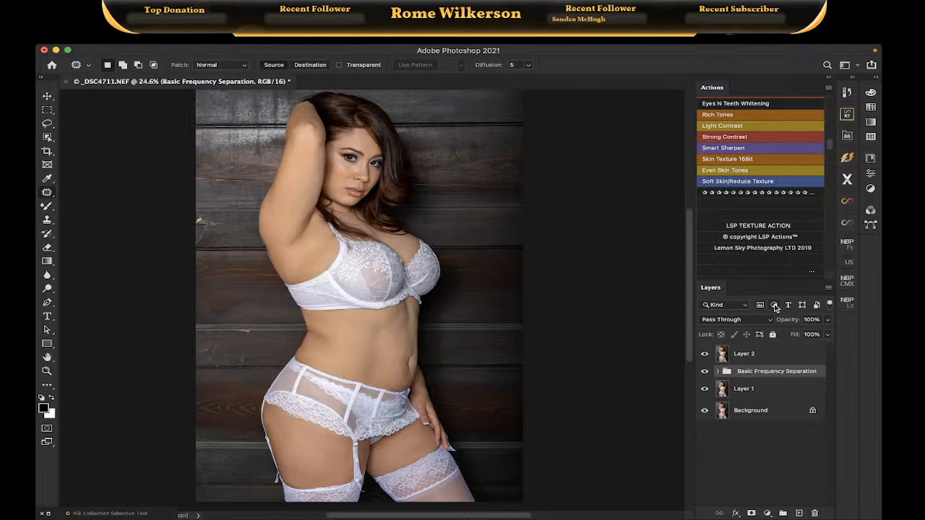
Add a Color Lookup adjustment layer above the Basic Frequency Separation group using the Abuzae SL 3.CUBE 3D LUT.
{"action": "left_click", "coordinate": [768, 513]}
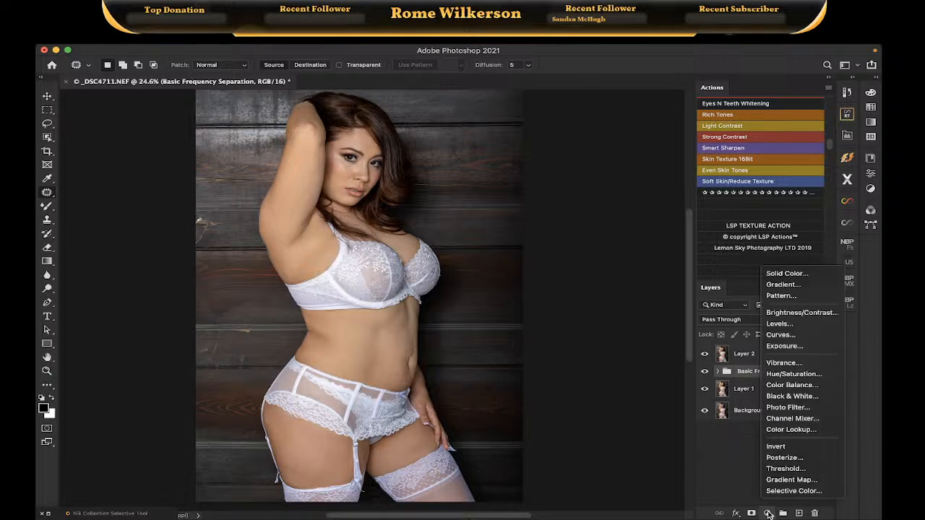
{"action": "left_click", "coordinate": [782, 431]}
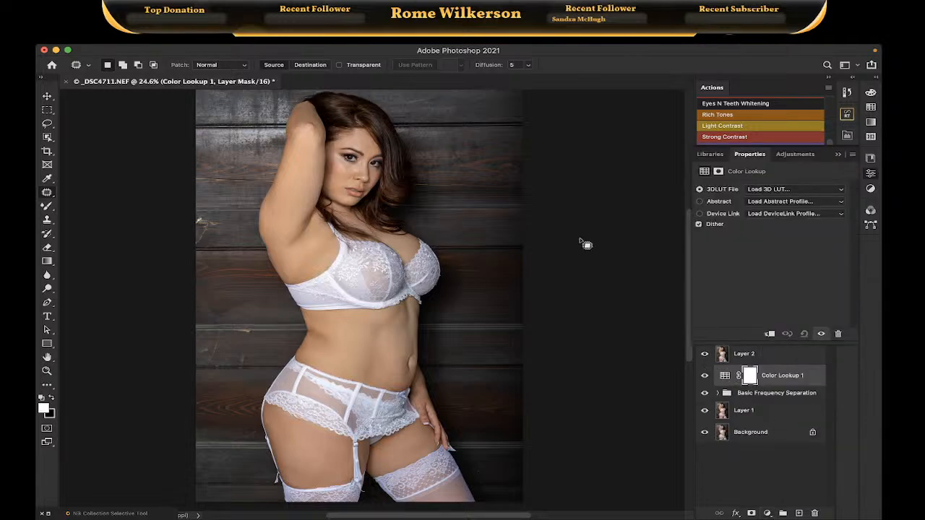
{"action": "left_click", "coordinate": [785, 190]}
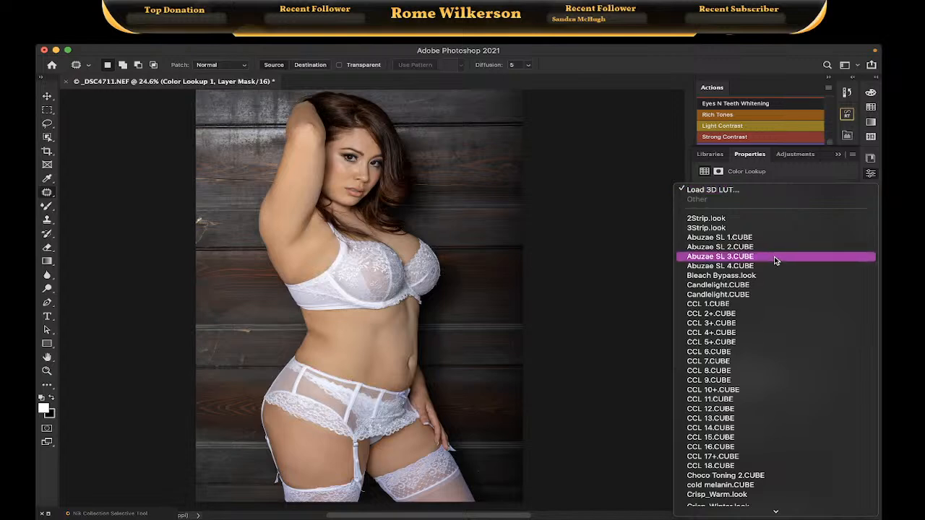
{"action": "scroll", "coordinate": [774, 267], "scroll_direction": "down", "scroll_amount": 5}
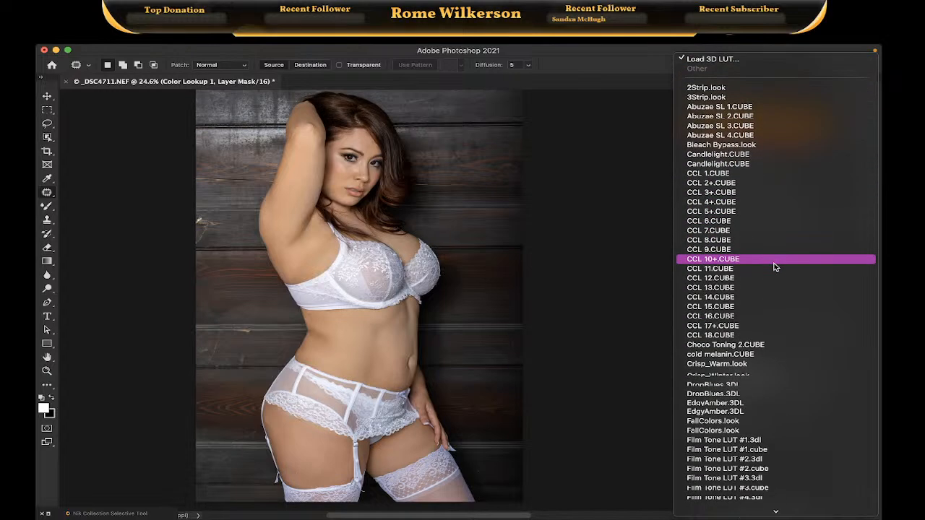
{"action": "left_click", "coordinate": [773, 130]}
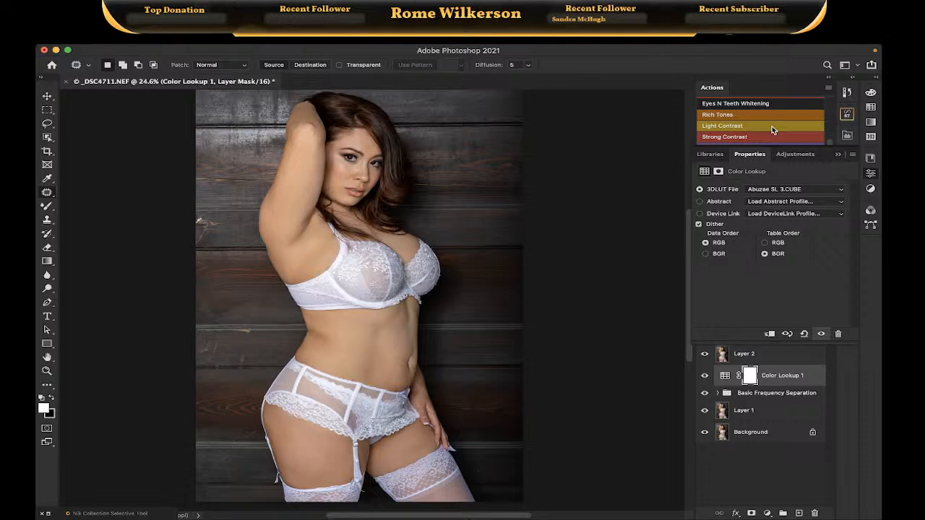
Switch the Color Lookup adjustment to Signature Skintone 3.CUBE and move it above Layer 2 in the layer stack.
{"action": "left_click", "coordinate": [781, 190]}
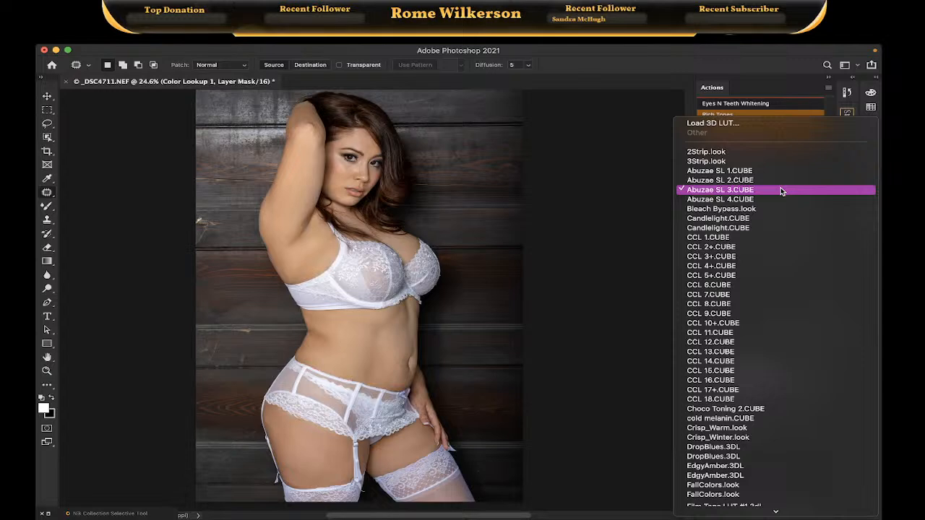
{"action": "scroll", "coordinate": [760, 247], "scroll_direction": "down", "scroll_amount": 3}
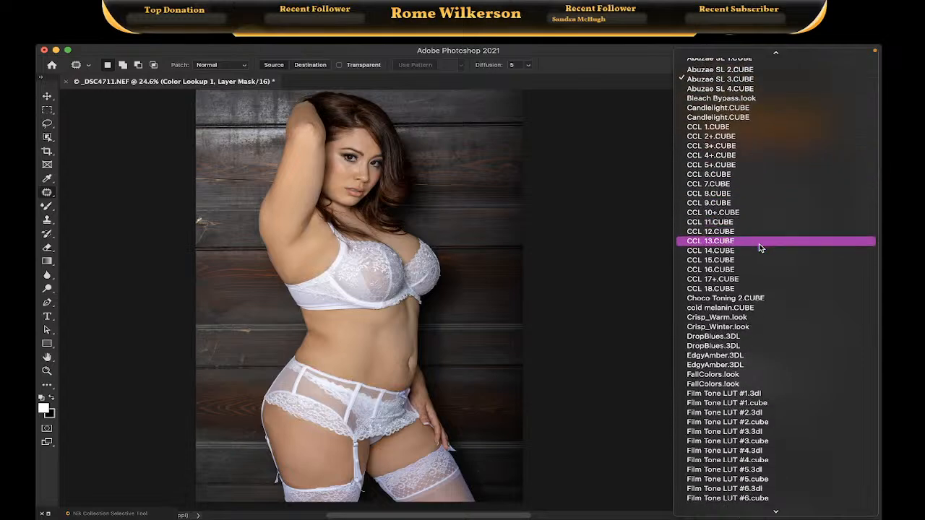
{"action": "scroll", "coordinate": [760, 247], "scroll_direction": "down", "scroll_amount": 20}
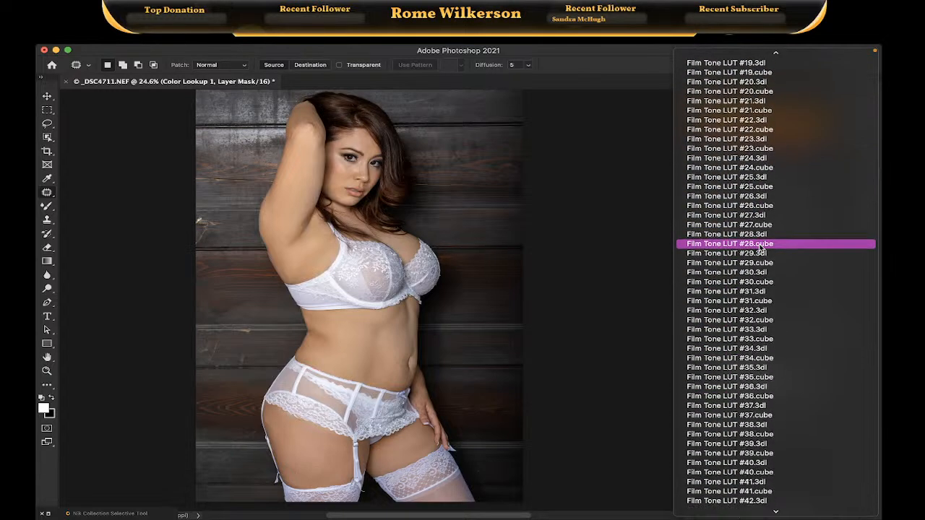
{"action": "scroll", "coordinate": [759, 247], "scroll_direction": "down", "scroll_amount": 20}
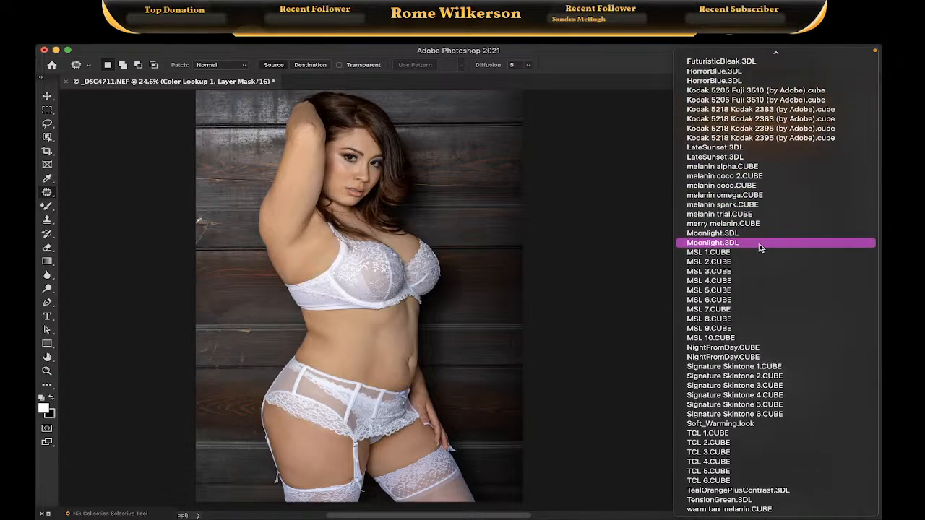
{"action": "left_click", "coordinate": [739, 386]}
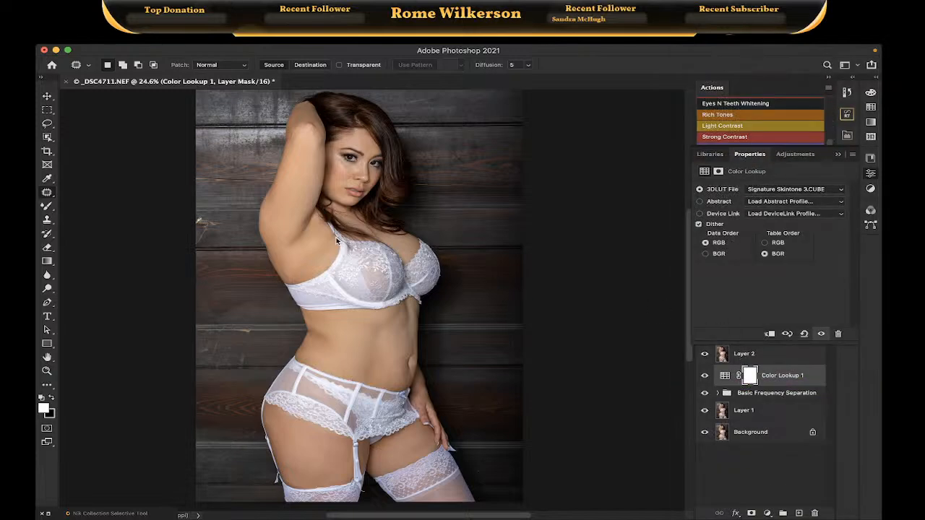
{"action": "left_click", "coordinate": [839, 156]}
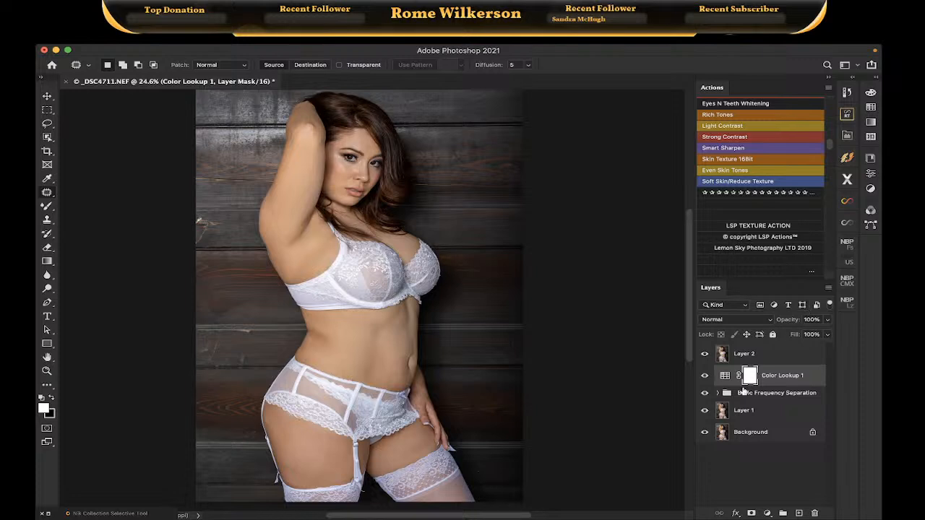
{"action": "left_click_drag", "start_coordinate": [725, 375], "coordinate": [720, 348]}
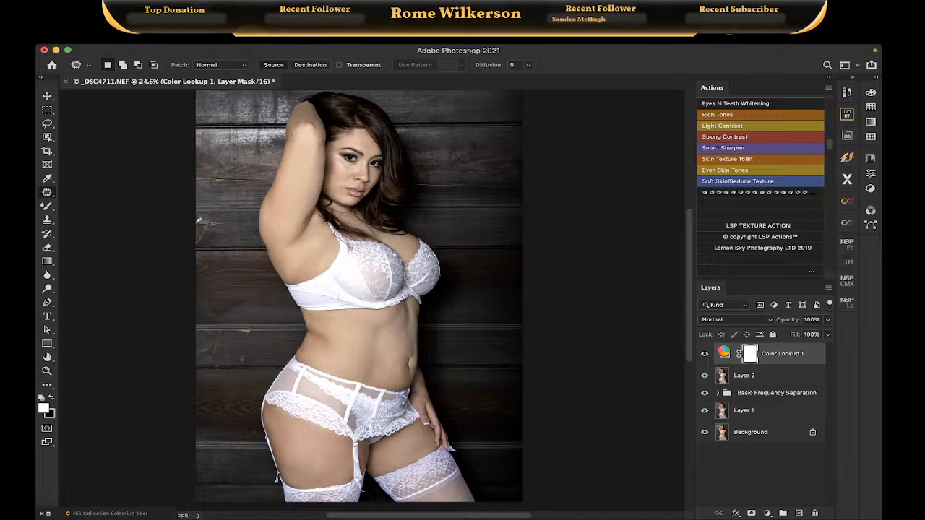
Try the TCL 3.CUBE and MSL 5.CUBE looks on the Color Lookup 1 layer.
{"action": "left_click", "coordinate": [723, 353]}
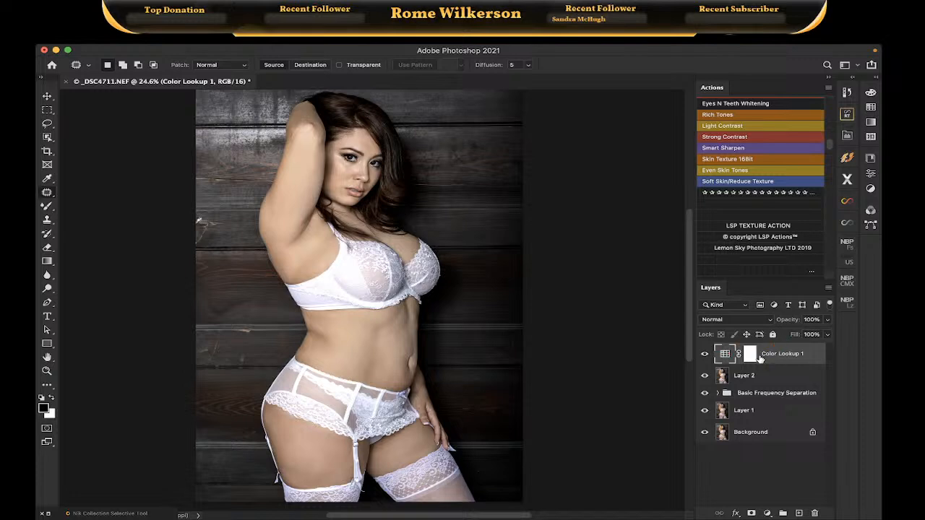
{"action": "left_click", "coordinate": [786, 189]}
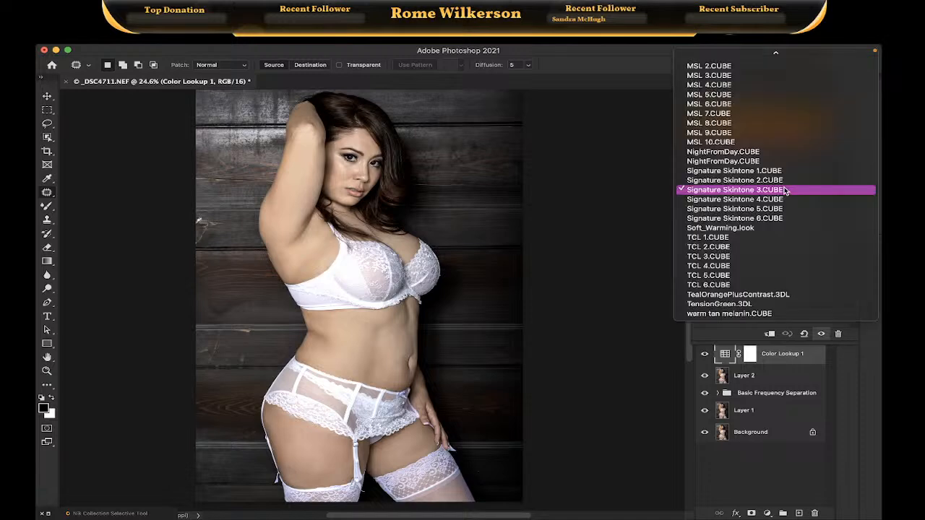
{"action": "left_click", "coordinate": [759, 258]}
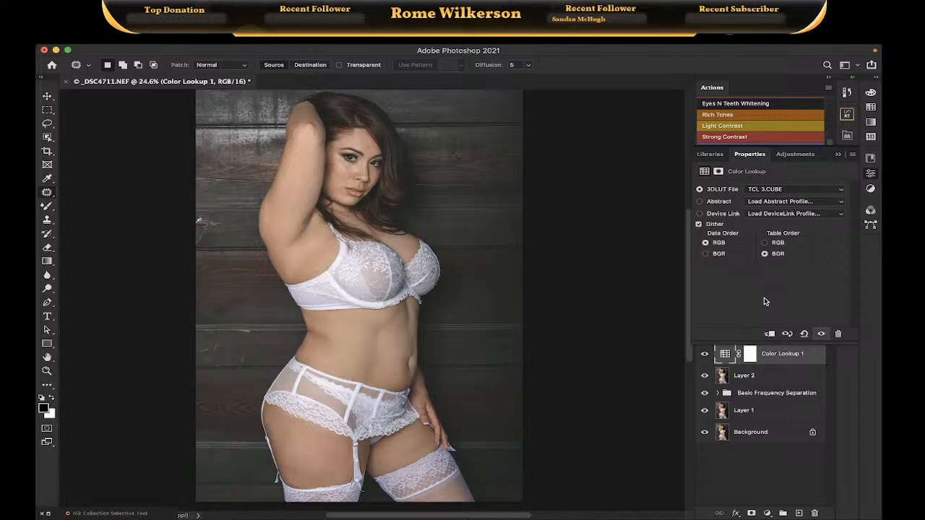
{"action": "left_click", "coordinate": [780, 189]}
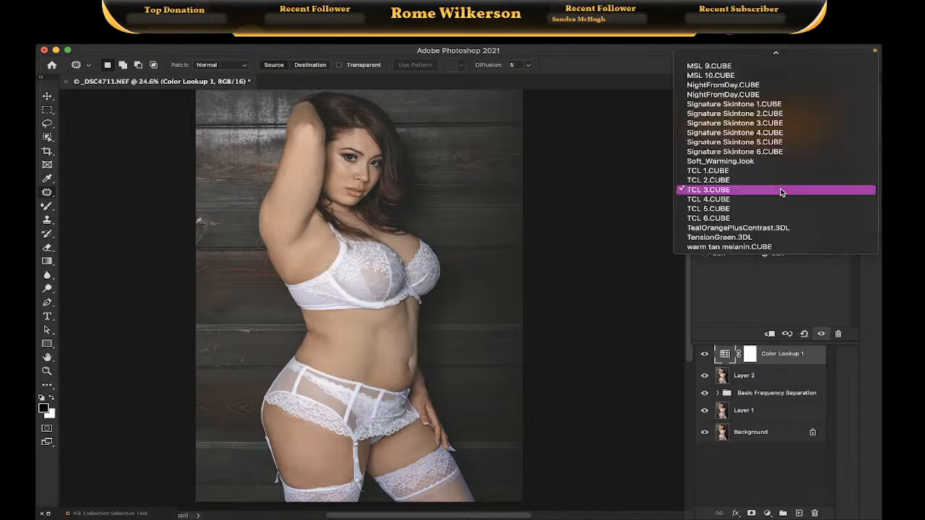
{"action": "scroll", "coordinate": [774, 197], "scroll_direction": "up", "scroll_amount": 5}
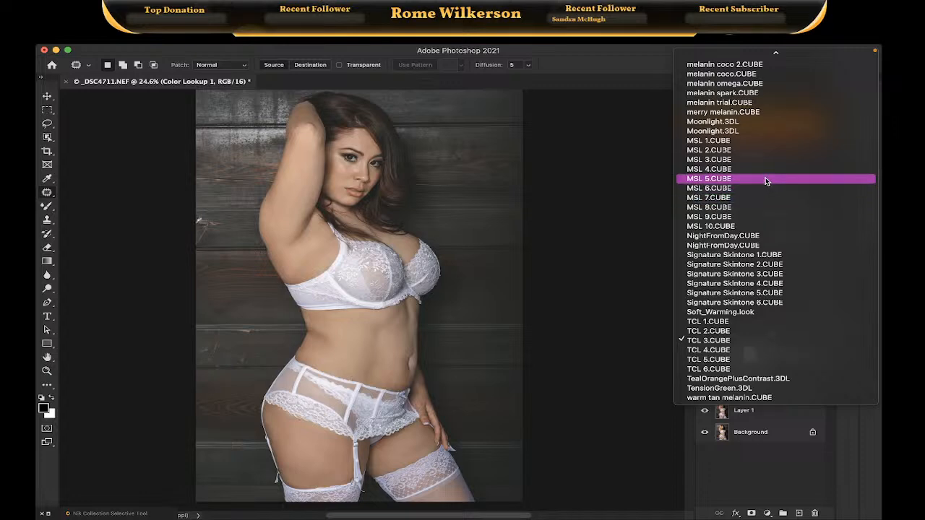
{"action": "left_click", "coordinate": [767, 178]}
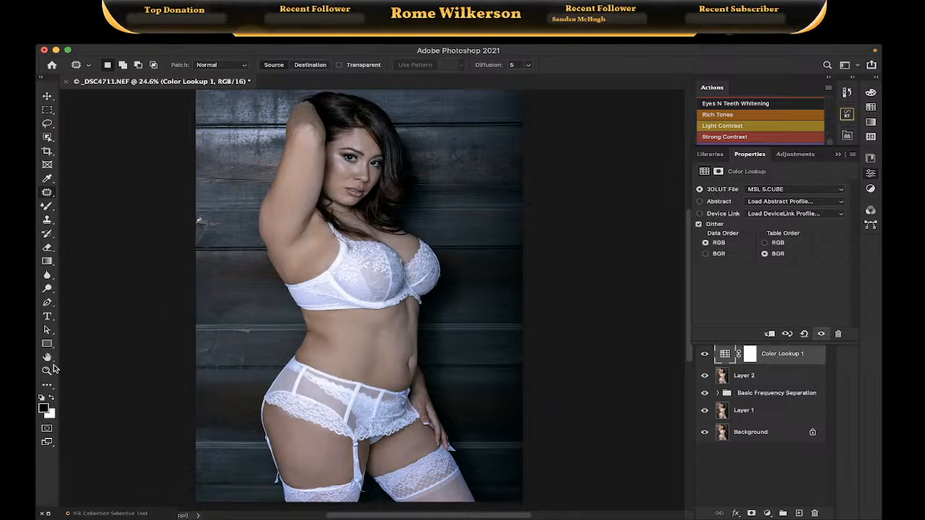
Zoom in on the face and change the Color Lookup 1 layer's 3D LUT to melanin coco.CUBE.
{"action": "left_click", "coordinate": [46, 370]}
{"action": "left_click", "coordinate": [359, 165]}
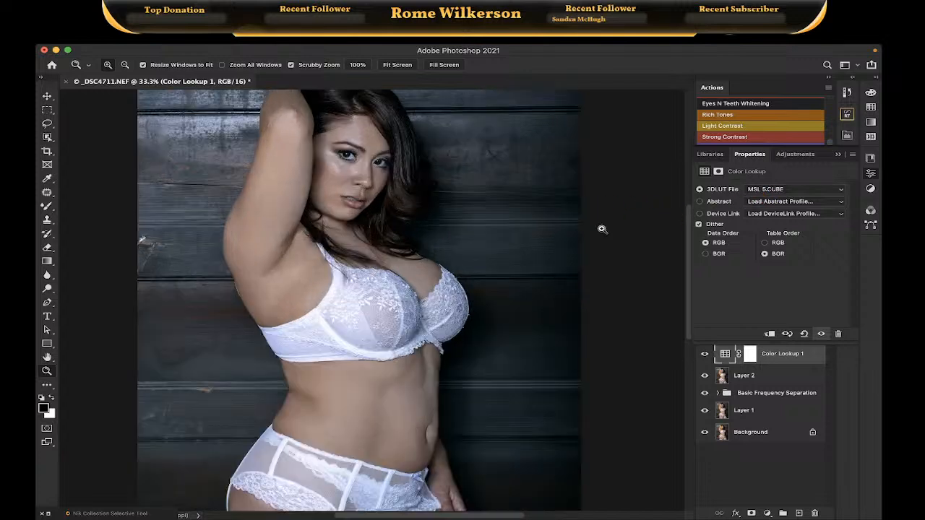
{"action": "left_click", "coordinate": [780, 191]}
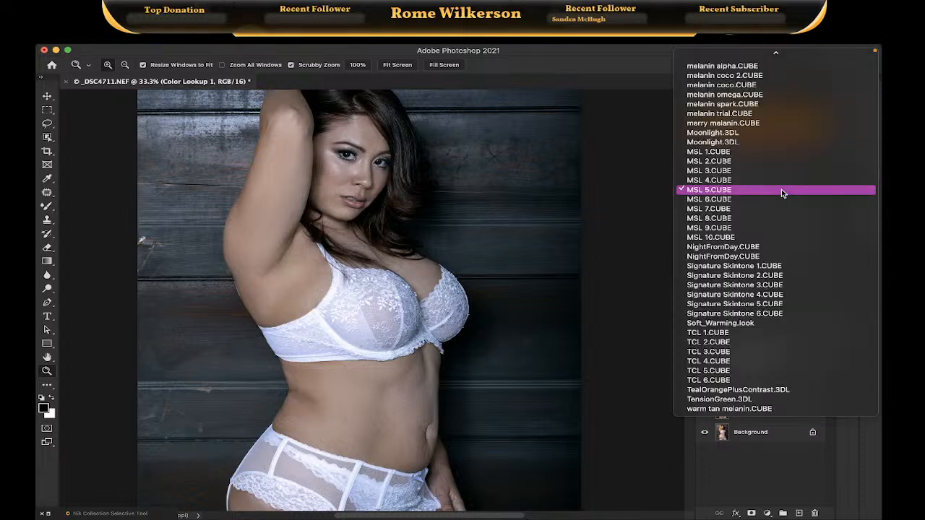
{"action": "scroll", "coordinate": [776, 193], "scroll_direction": "up", "scroll_amount": 5}
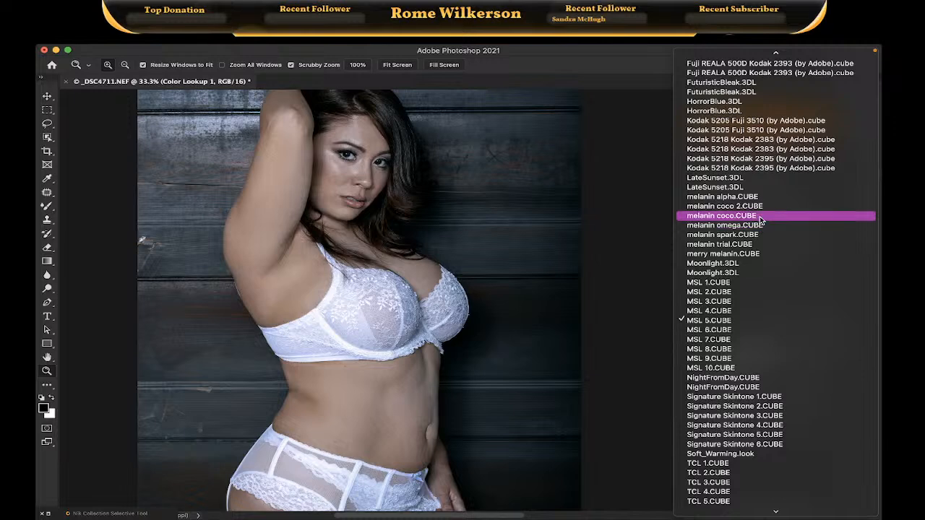
{"action": "left_click", "coordinate": [759, 215]}
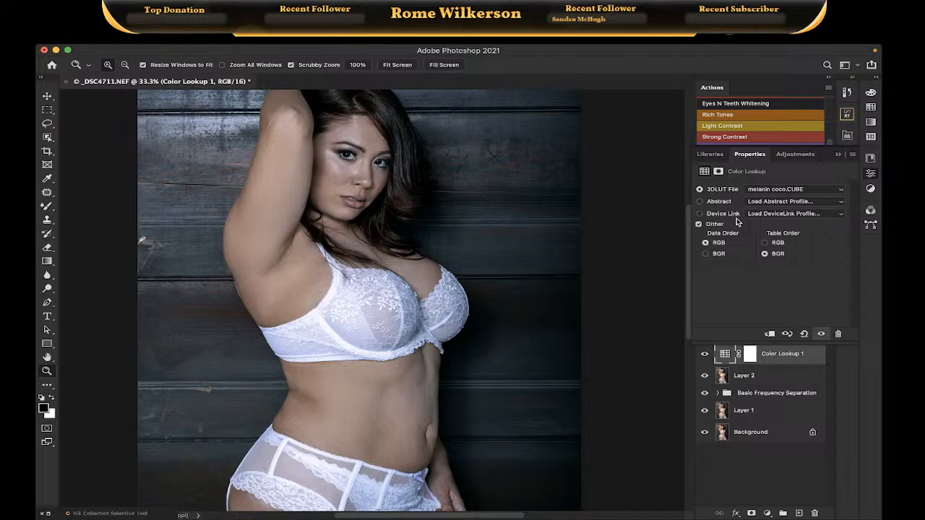
{"action": "left_click", "coordinate": [837, 157]}
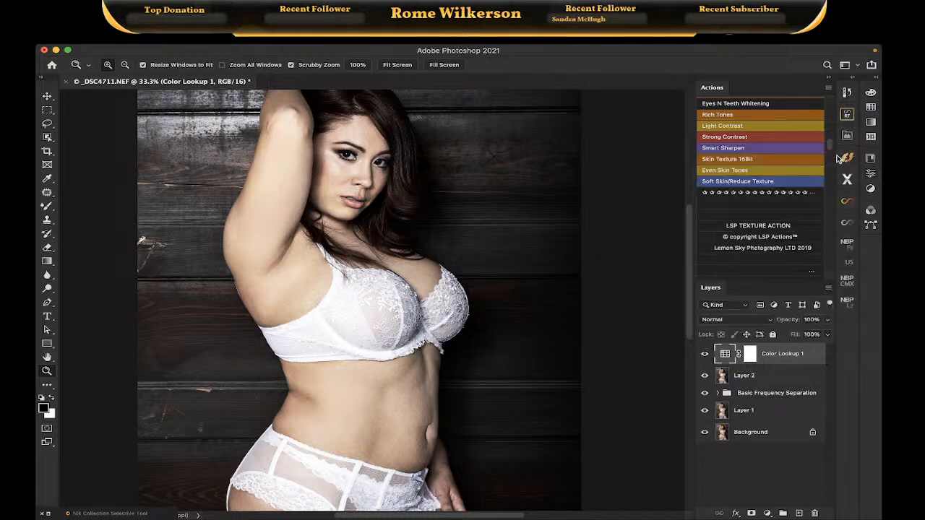
Reduce the Color Lookup 1 layer's opacity to 29% and fit the whole image in view.
{"action": "left_click", "coordinate": [828, 323]}
{"action": "left_click_drag", "start_coordinate": [828, 335], "coordinate": [789, 335]}
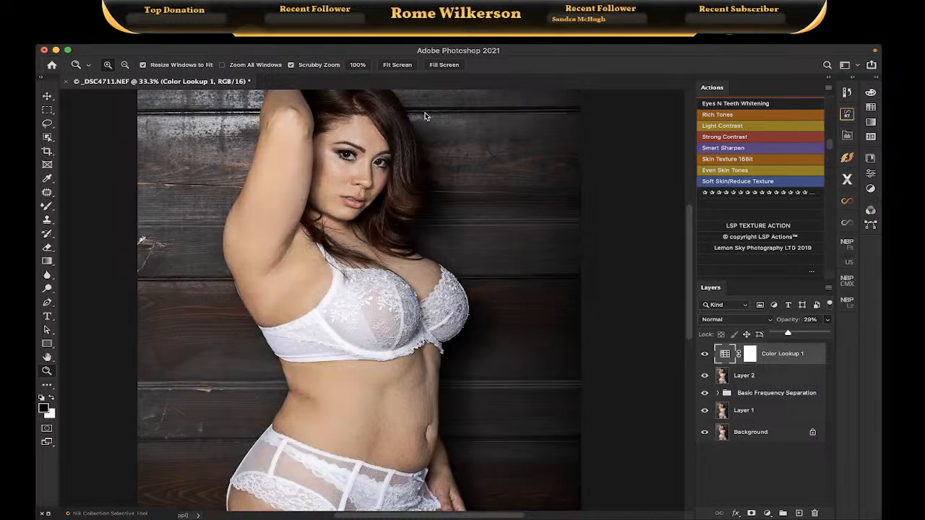
{"action": "left_click", "coordinate": [401, 67]}
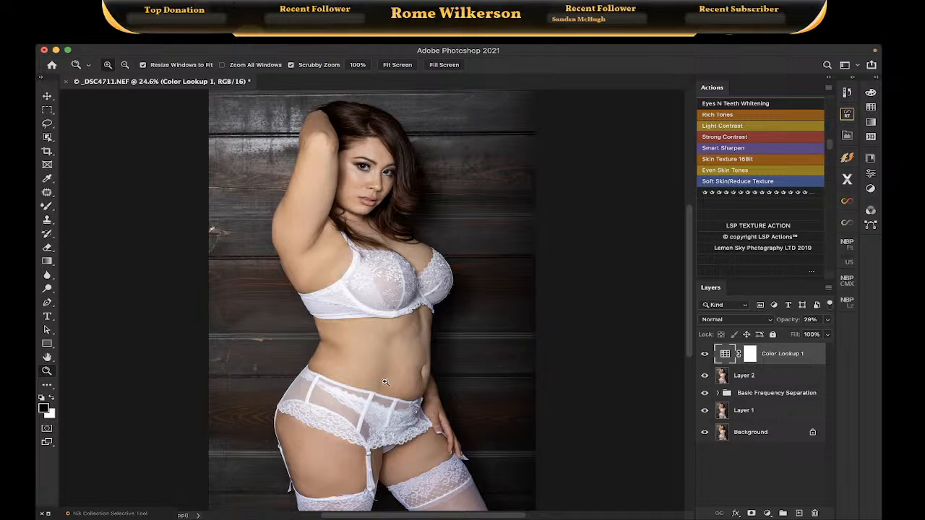
Stamp all visible layers into a new merged layer above Color Lookup 1.
{"action": "scroll", "coordinate": [407, 342], "scroll_direction": "down", "scroll_amount": 5}
{"action": "scroll", "coordinate": [405, 343], "scroll_direction": "up", "scroll_amount": 4}
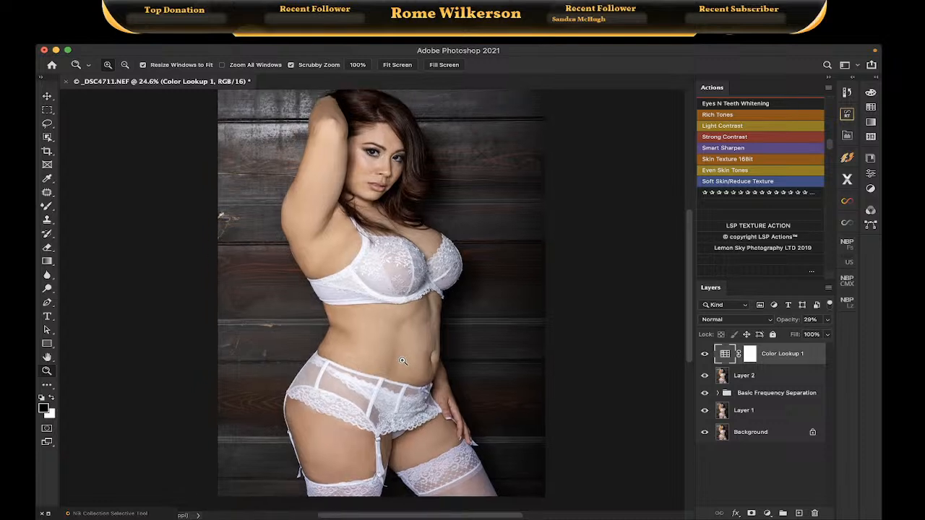
{"action": "scroll", "coordinate": [403, 361], "scroll_direction": "up", "scroll_amount": 1}
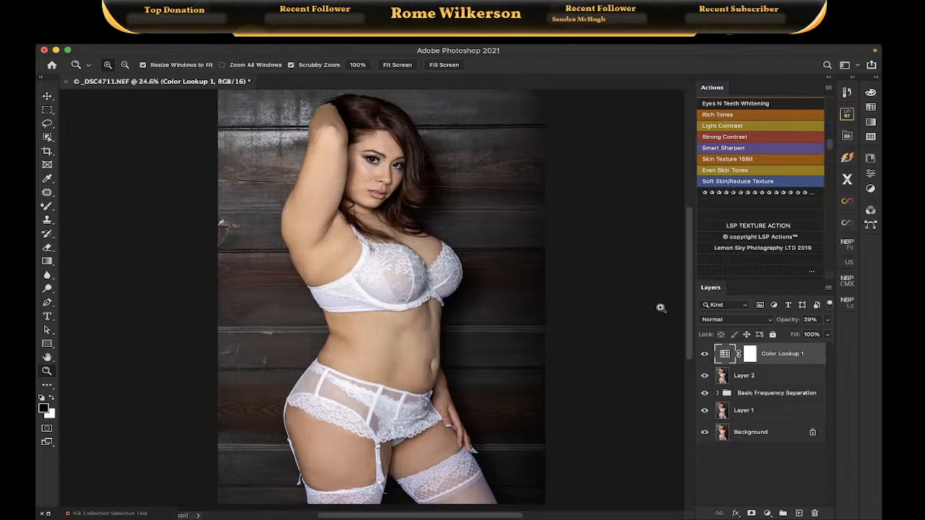
{"action": "left_click", "coordinate": [728, 467]}
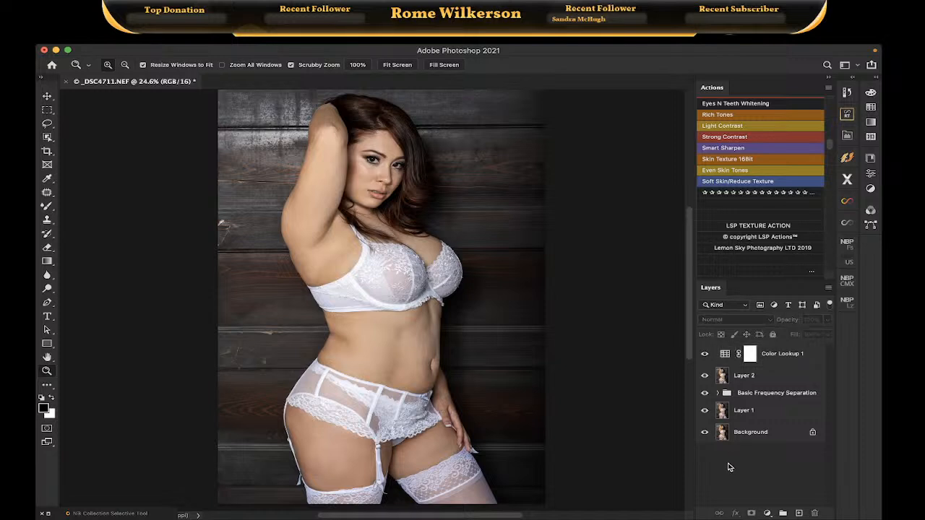
{"action": "key", "text": "alt"}
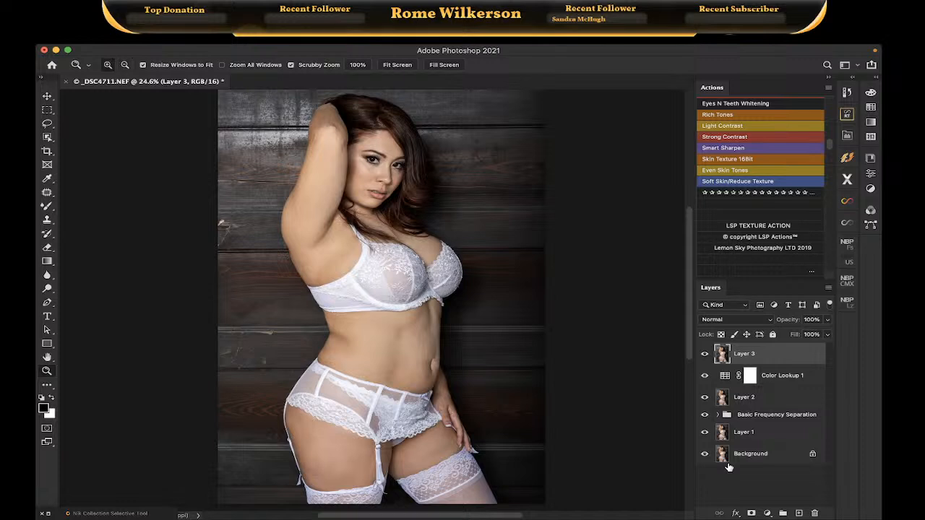
Duplicate the merged Layer 3, set the copy's blend mode to Soft Light and reduce its opacity to 55%.
{"action": "key", "text": "super+j"}
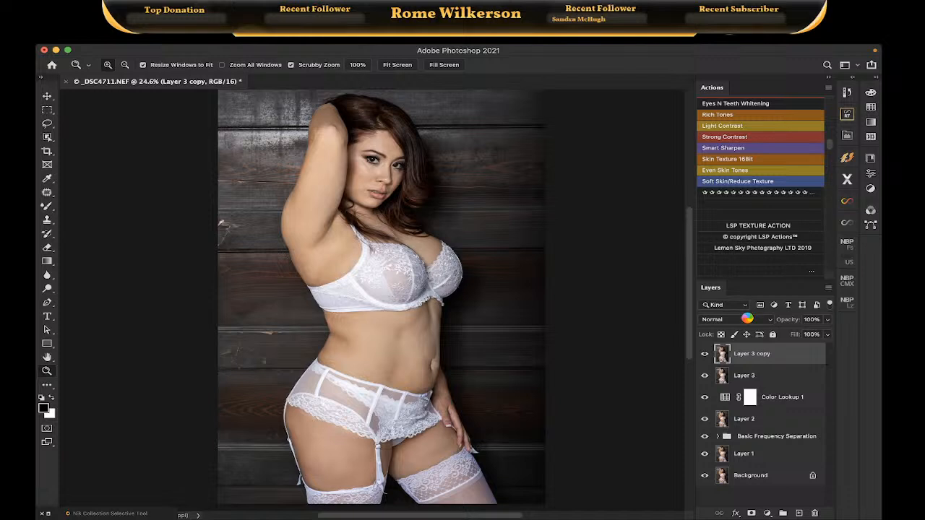
{"action": "left_click", "coordinate": [748, 319]}
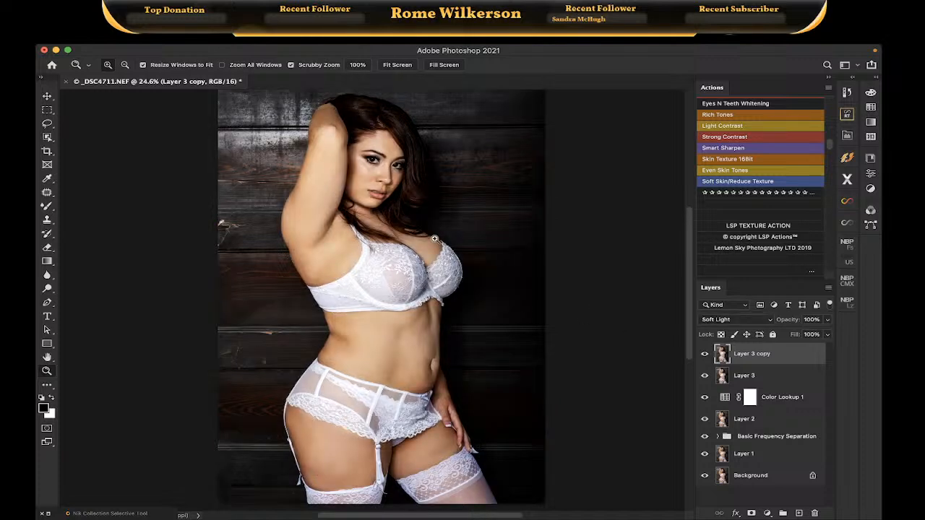
{"action": "left_click", "coordinate": [827, 335]}
{"action": "left_click_drag", "start_coordinate": [827, 336], "coordinate": [803, 335]}
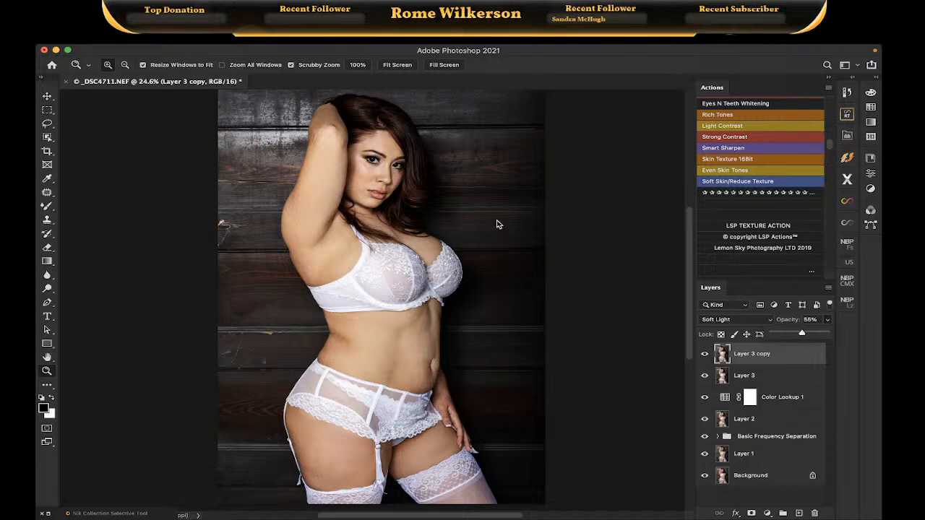
Run the Eyes N Teeth Whitening action and select the Photo Filter 1 mask inside its group.
{"action": "left_click", "coordinate": [366, 176]}
{"action": "left_click", "coordinate": [365, 177]}
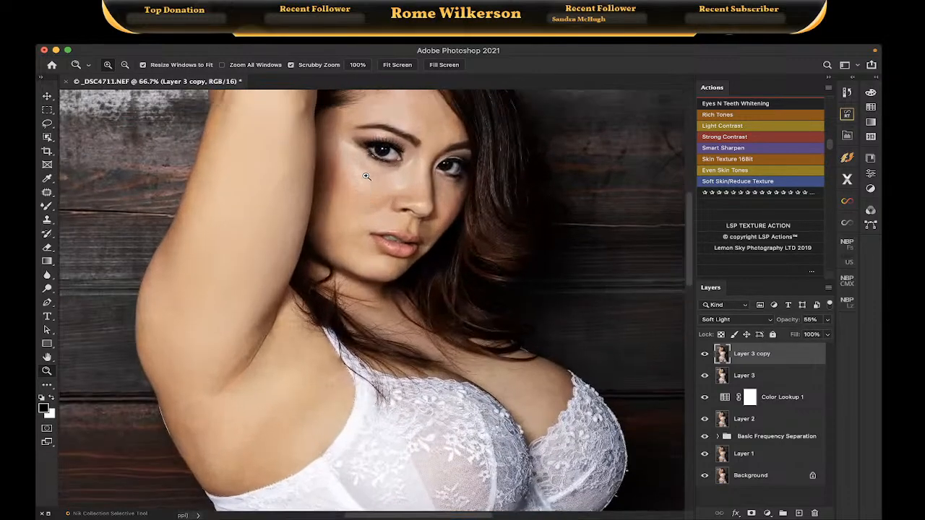
{"action": "left_click", "coordinate": [365, 176]}
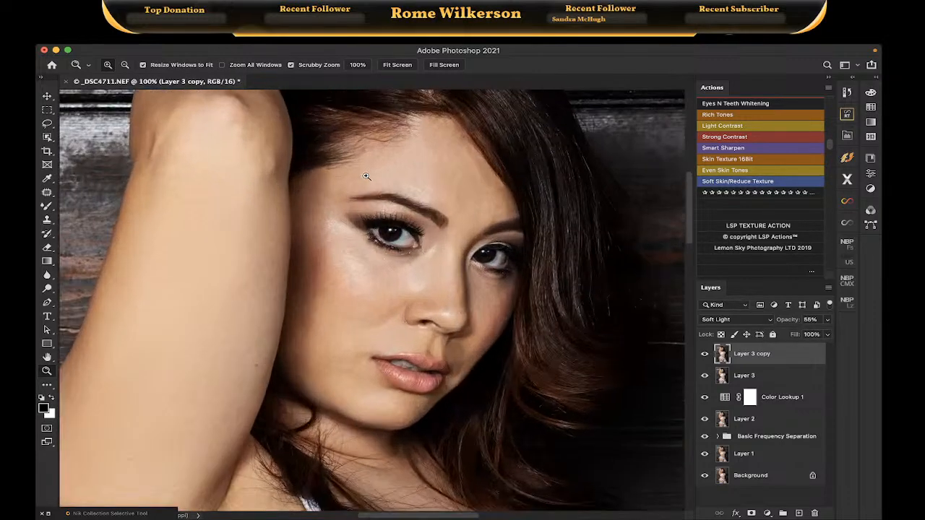
{"action": "scroll", "coordinate": [456, 199], "scroll_direction": "up", "scroll_amount": 2}
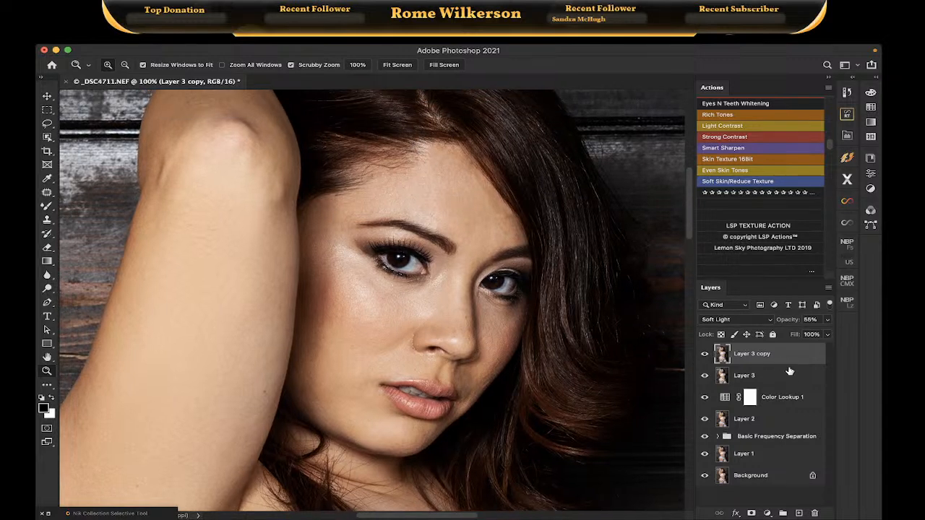
{"action": "scroll", "coordinate": [780, 187], "scroll_direction": "up", "scroll_amount": 4}
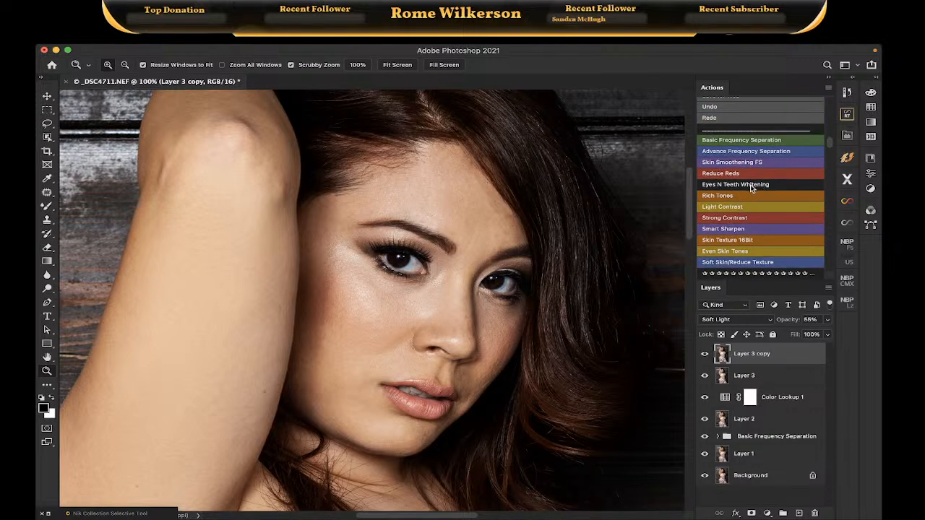
{"action": "left_click", "coordinate": [750, 184]}
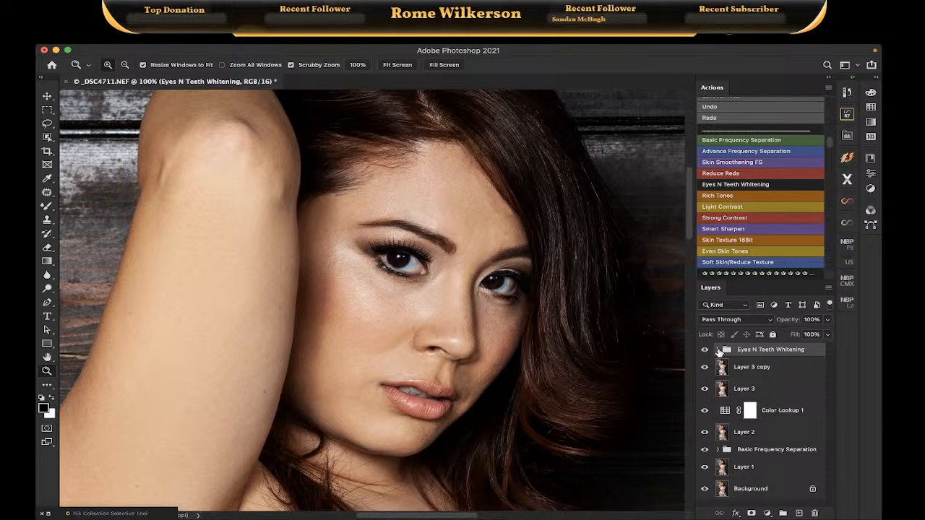
{"action": "left_click", "coordinate": [718, 350]}
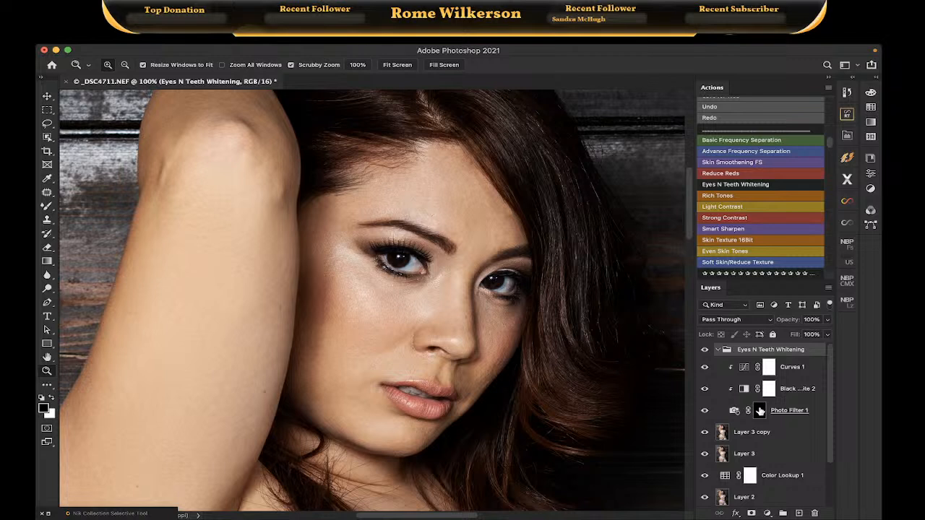
{"action": "left_click", "coordinate": [759, 411]}
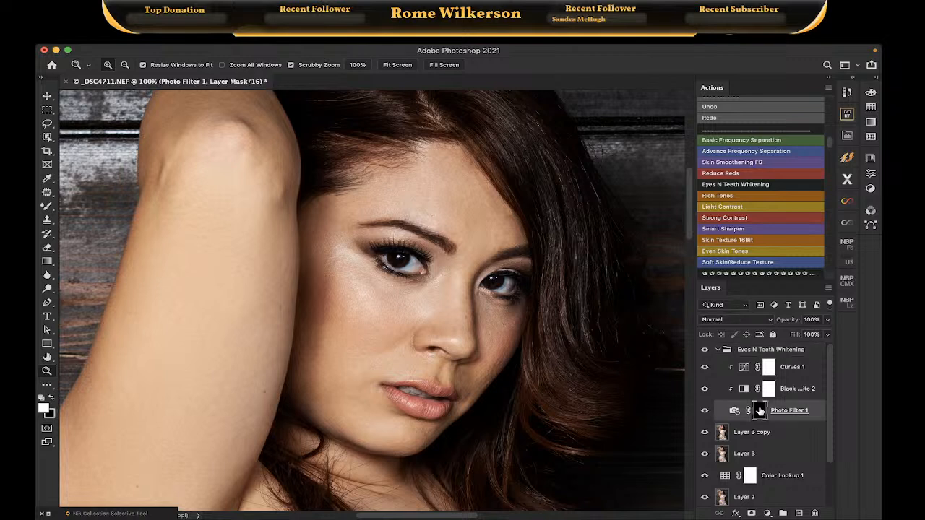
Delete the Eyes N Teeth Whitening group together with its contents.
{"action": "left_click", "coordinate": [719, 350]}
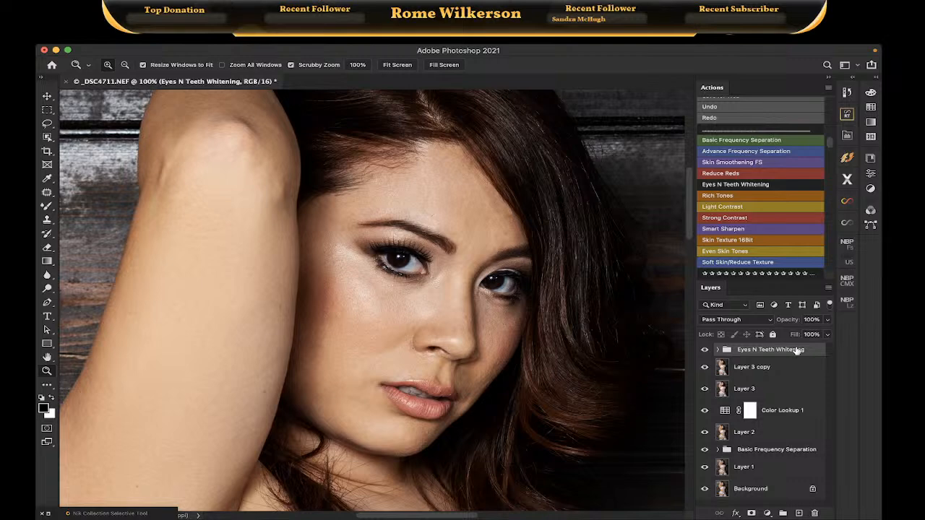
{"action": "left_click", "coordinate": [816, 512]}
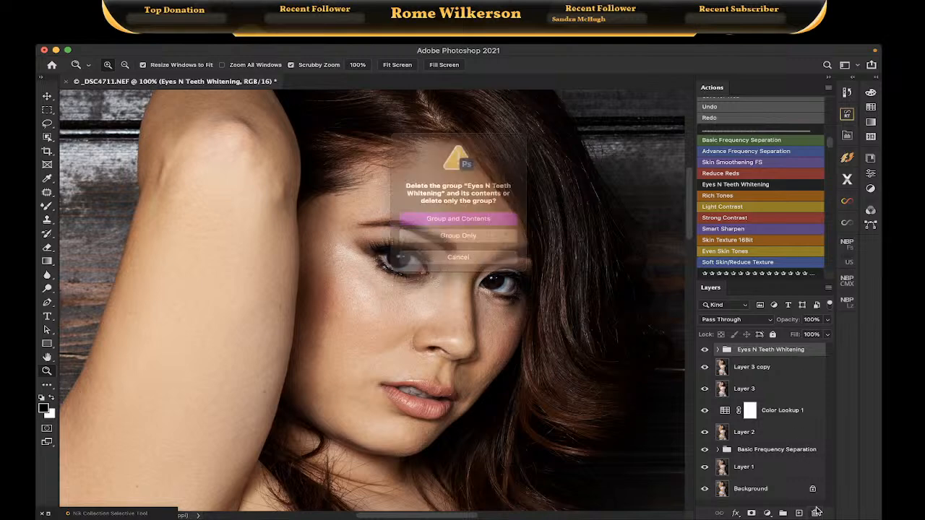
{"action": "left_click", "coordinate": [506, 220]}
Run the Enhance Eyes action, continuing past the unavailable Select command and dismissing the painting instructions.
{"action": "scroll", "coordinate": [764, 202], "scroll_direction": "down", "scroll_amount": 2}
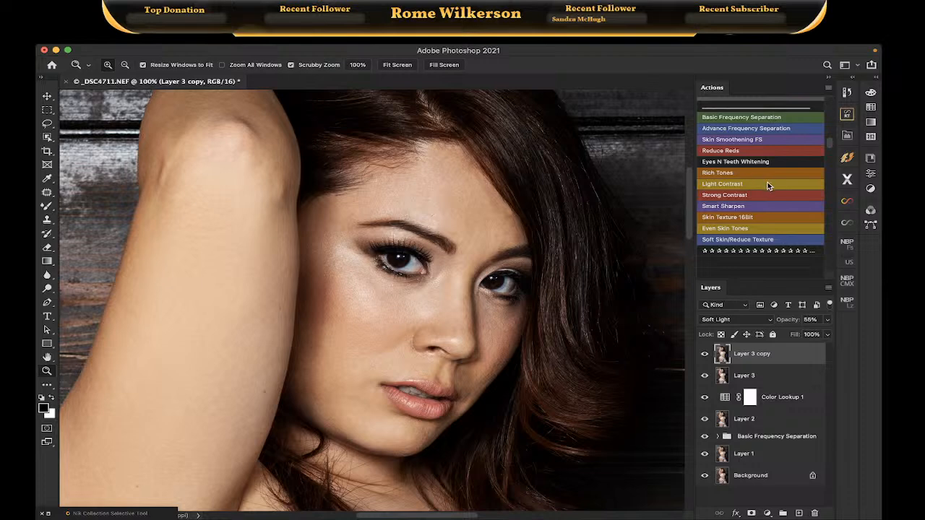
{"action": "scroll", "coordinate": [767, 185], "scroll_direction": "up", "scroll_amount": 2}
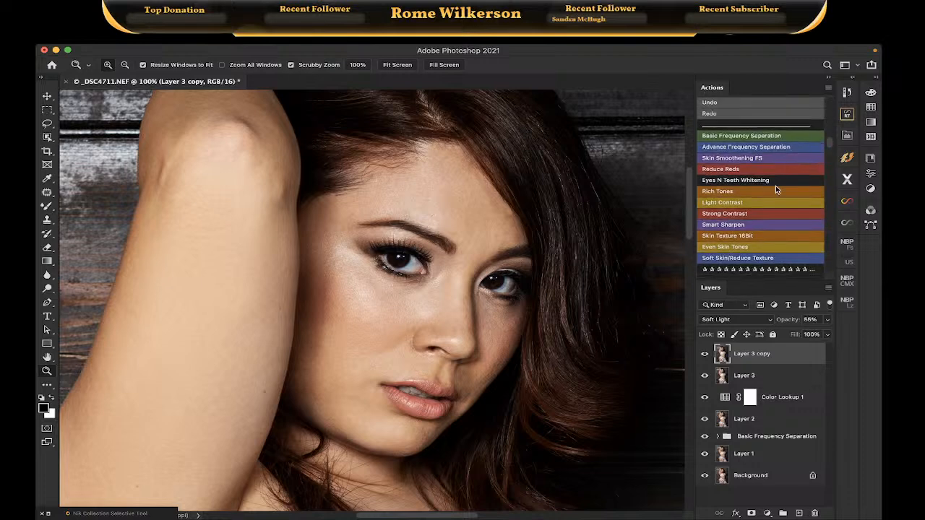
{"action": "scroll", "coordinate": [775, 185], "scroll_direction": "down", "scroll_amount": 10}
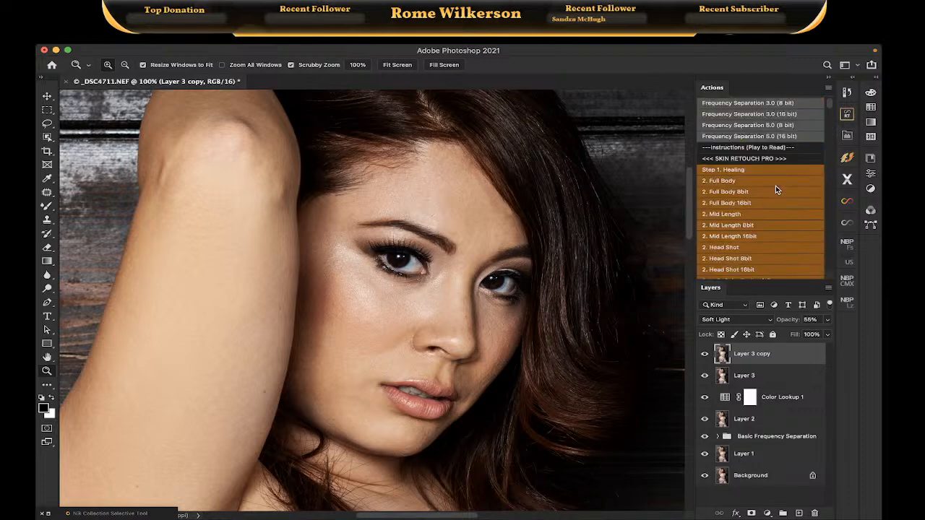
{"action": "scroll", "coordinate": [775, 185], "scroll_direction": "down", "scroll_amount": 7}
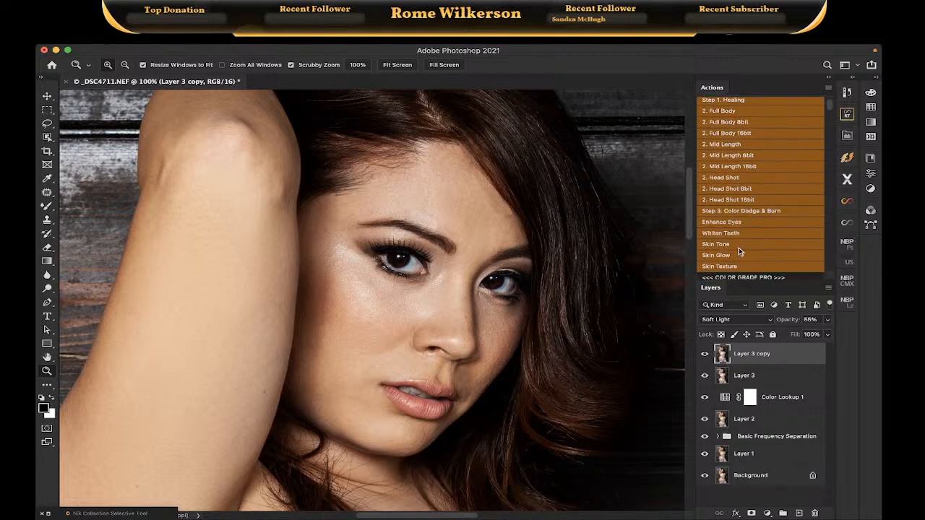
{"action": "left_click", "coordinate": [731, 224]}
{"action": "left_click", "coordinate": [728, 222]}
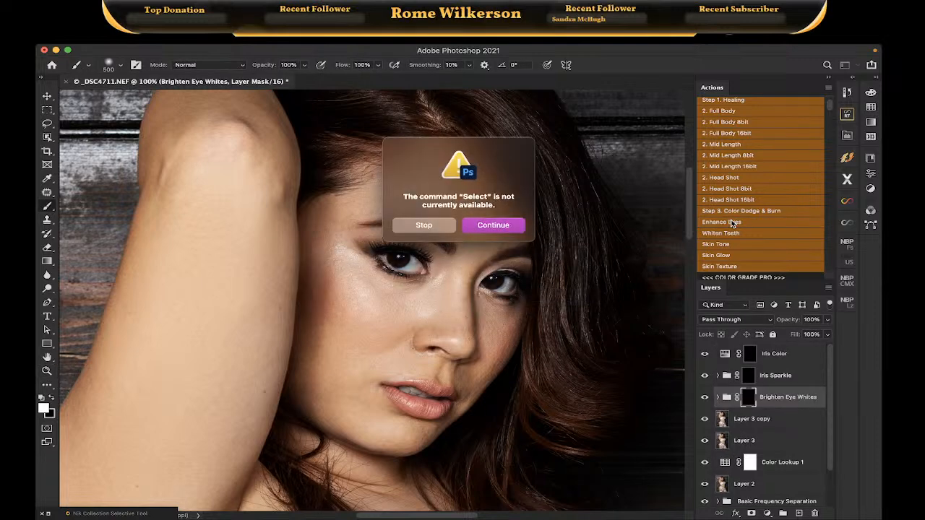
{"action": "left_click", "coordinate": [496, 227]}
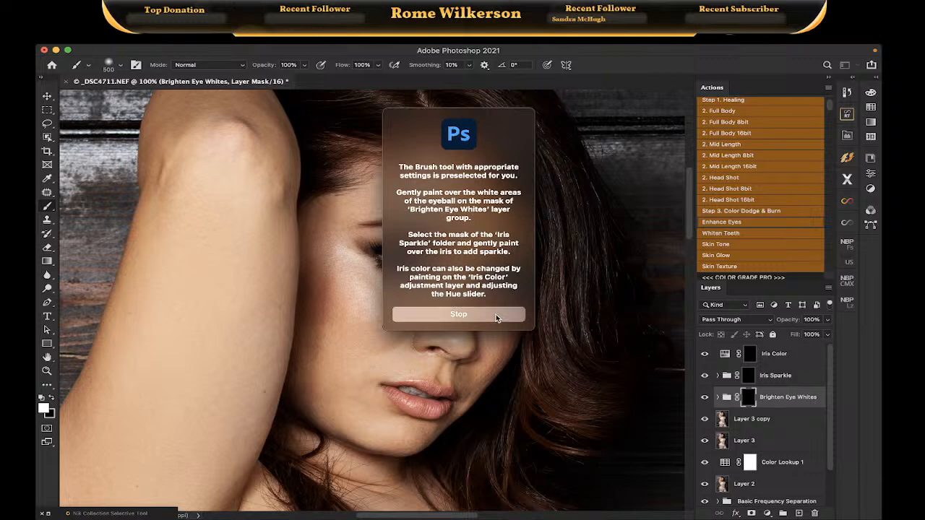
{"action": "left_click", "coordinate": [495, 318]}
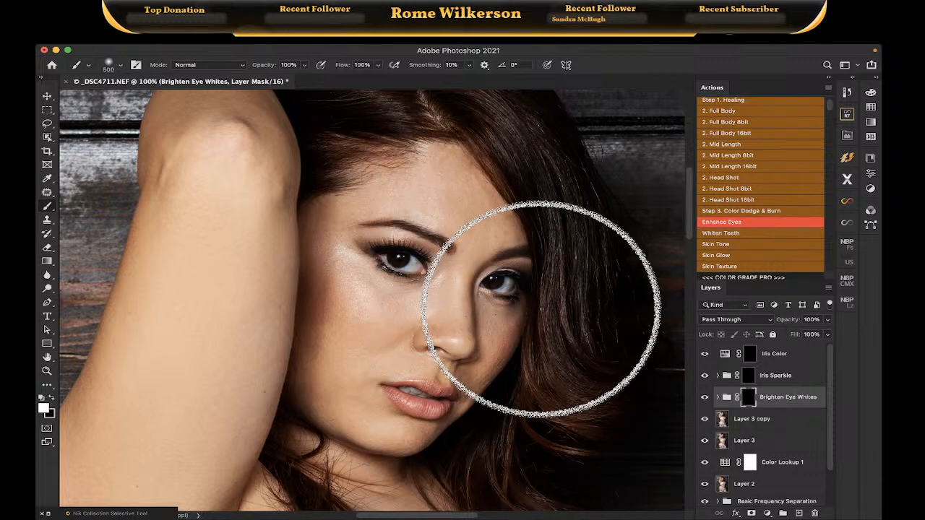
Brighten the eye whites on the Brighten Eye Whites mask with a 30 px brush and set the group's opacity to 65%.
{"action": "key", "text": "bracketleft"}
{"action": "key", "text": "bracketleft"}
{"action": "key", "text": "bracketleft"}
{"action": "key", "text": "bracketleft"}
{"action": "key", "text": "bracketleft"}
{"action": "key", "text": "bracketleft"}
{"action": "key", "text": "bracketleft"}
{"action": "key", "text": "bracketleft"}
{"action": "key", "text": "bracketleft"}
{"action": "key", "text": "bracketleft"}
{"action": "key", "text": "bracketleft"}
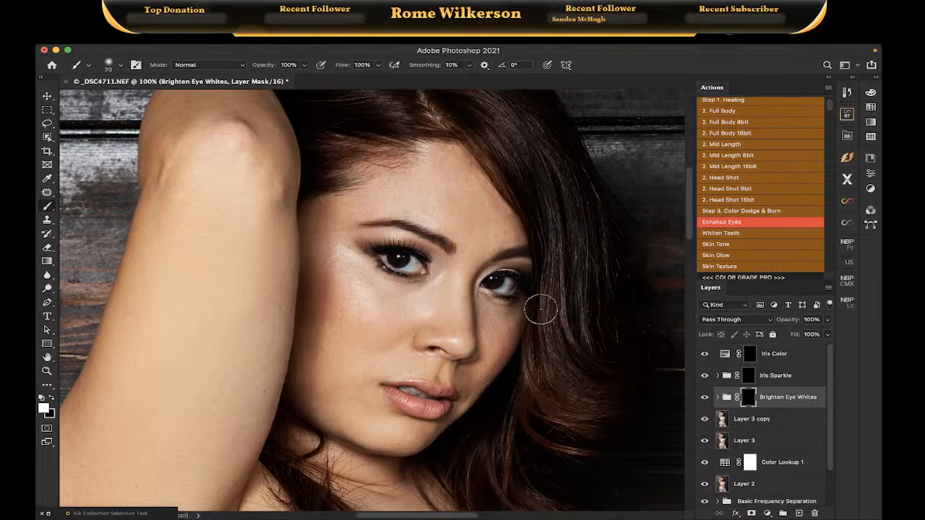
{"action": "key", "text": "bracketleft"}
{"action": "key", "text": "bracketleft"}
{"action": "key", "text": "bracketleft"}
{"action": "key", "text": "bracketleft"}
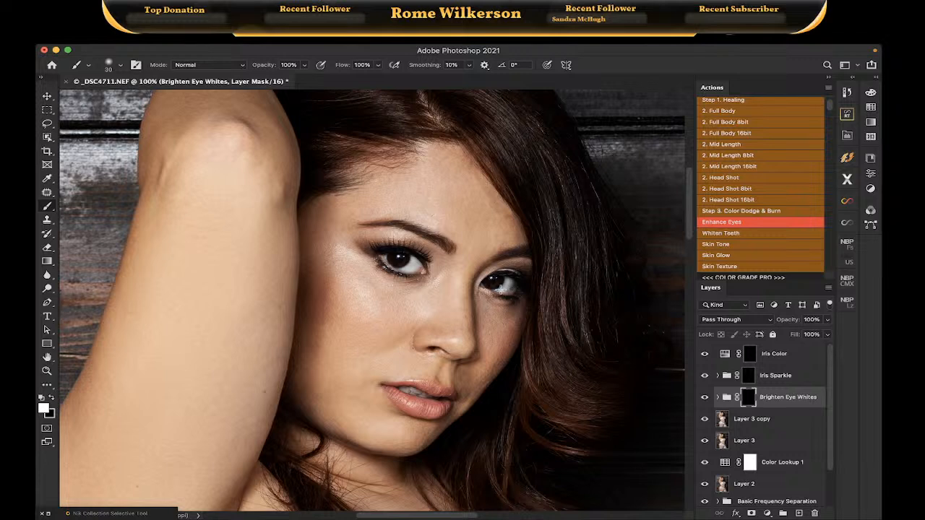
{"action": "left_click", "coordinate": [829, 320]}
{"action": "left_click_drag", "start_coordinate": [826, 332], "coordinate": [808, 334]}
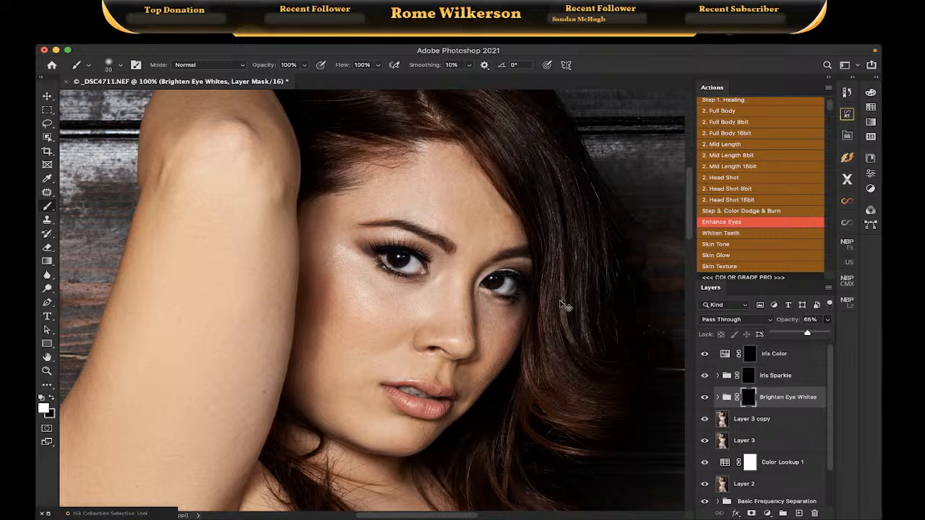
Compare the whole retouched portrait with Layer 1 shown alone, restoring the visibility of all layers at the end.
{"action": "left_click", "coordinate": [46, 371]}
{"action": "key", "text": "super+0"}
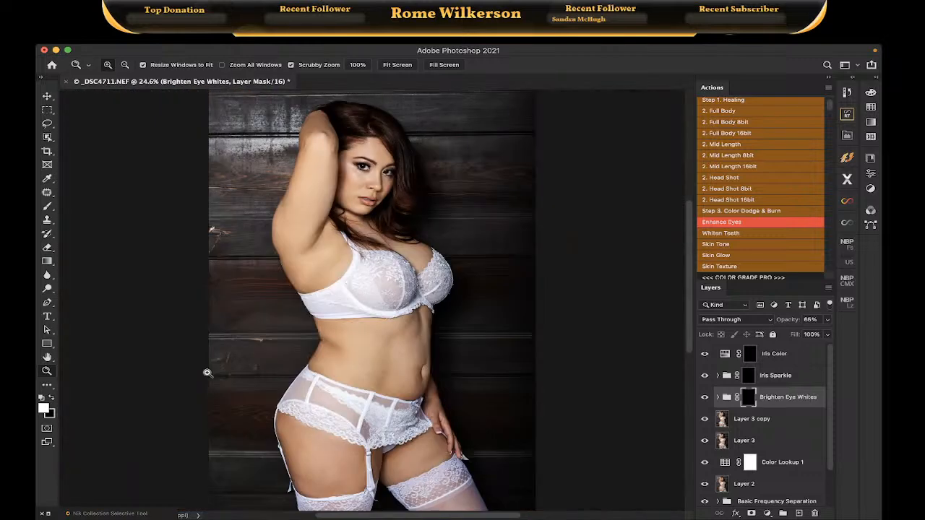
{"action": "scroll", "coordinate": [743, 367], "scroll_direction": "down", "scroll_amount": 2}
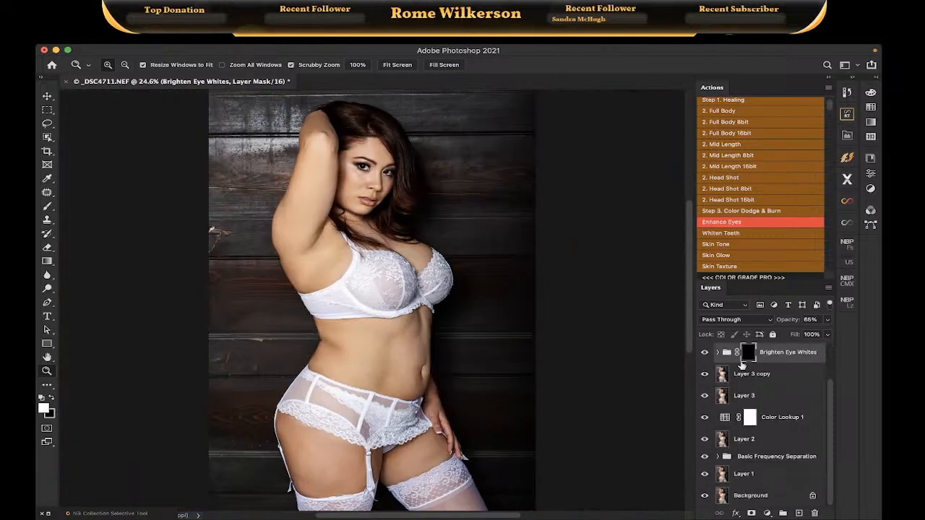
{"action": "left_click", "coordinate": [704, 474], "text": "alt"}
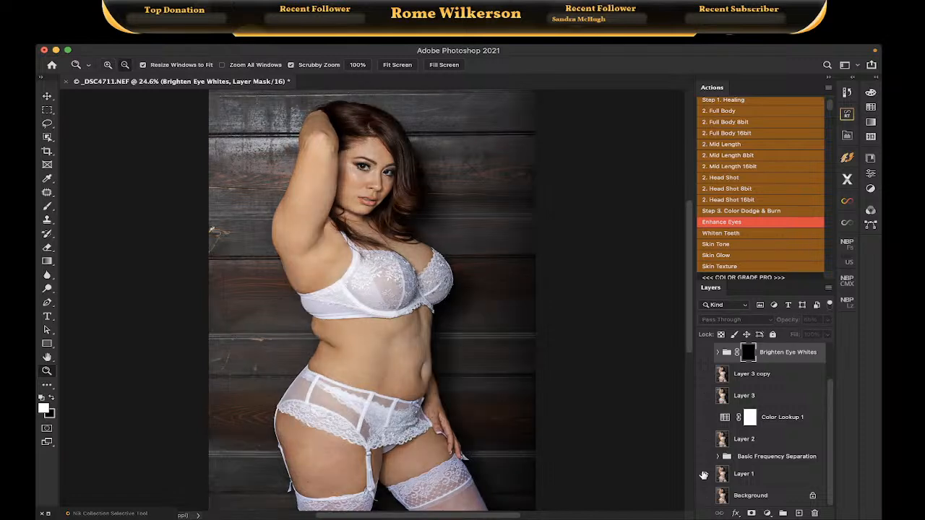
{"action": "left_click", "coordinate": [704, 474], "text": "alt"}
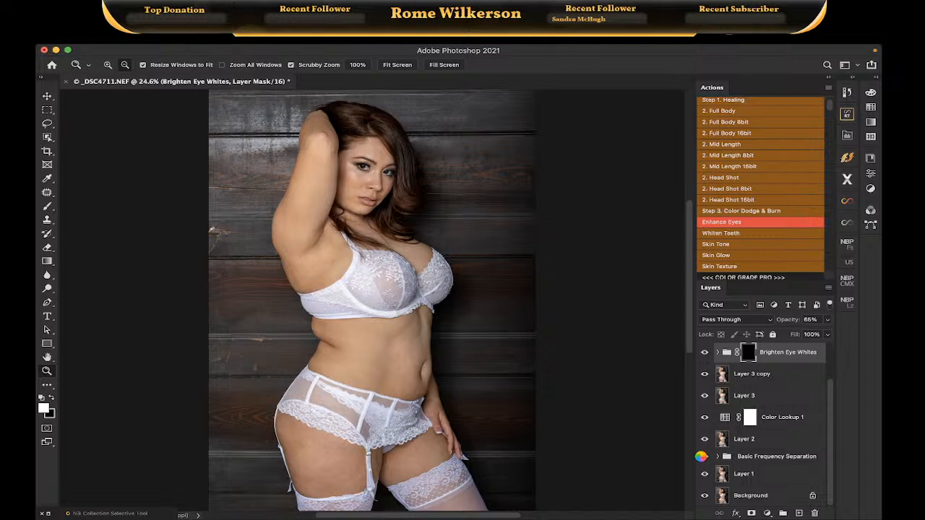
{"action": "left_click", "coordinate": [704, 457]}
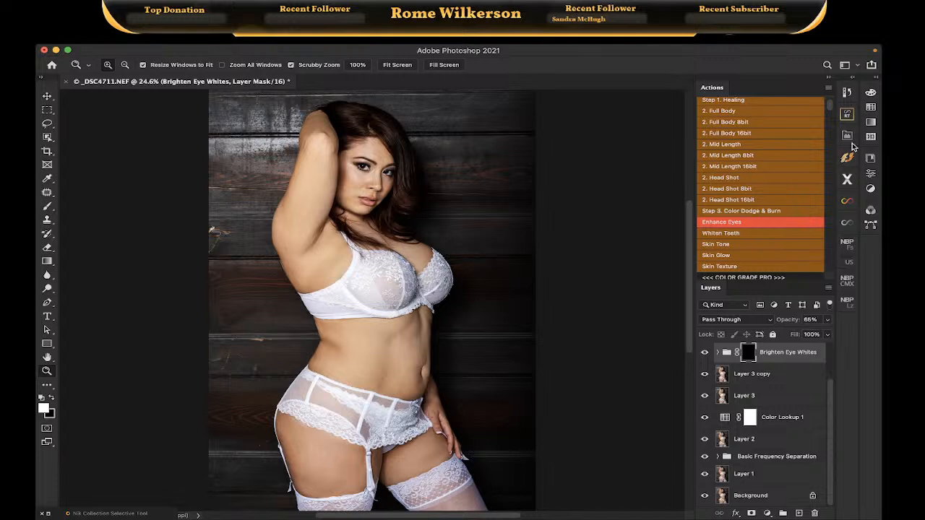
{"action": "left_click", "coordinate": [847, 204]}
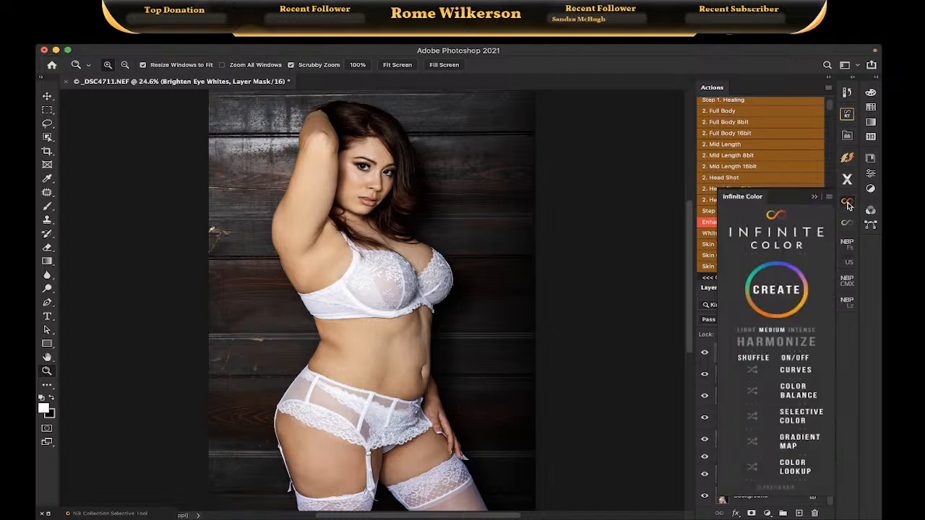
{"action": "left_click", "coordinate": [848, 204]}
{"action": "left_click", "coordinate": [848, 224]}
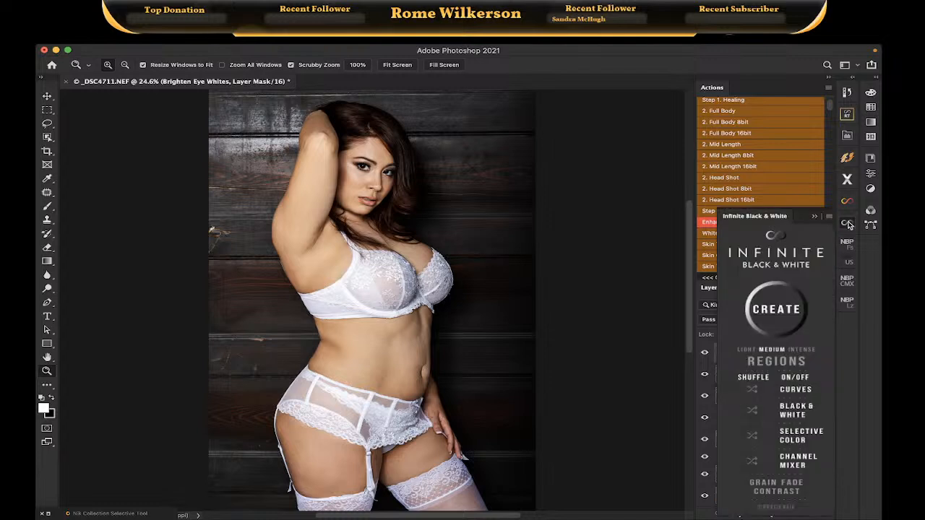
{"action": "left_click", "coordinate": [849, 224]}
{"action": "left_click", "coordinate": [847, 243]}
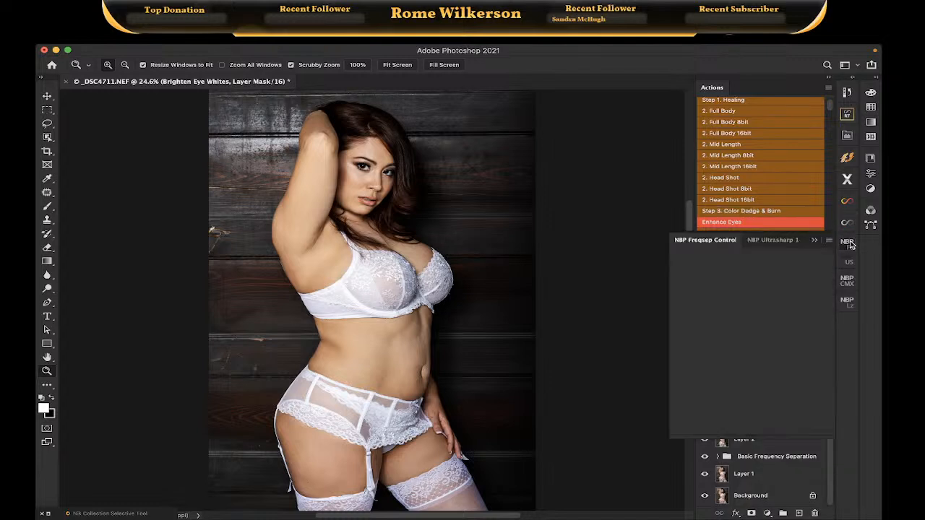
{"action": "left_click", "coordinate": [848, 243]}
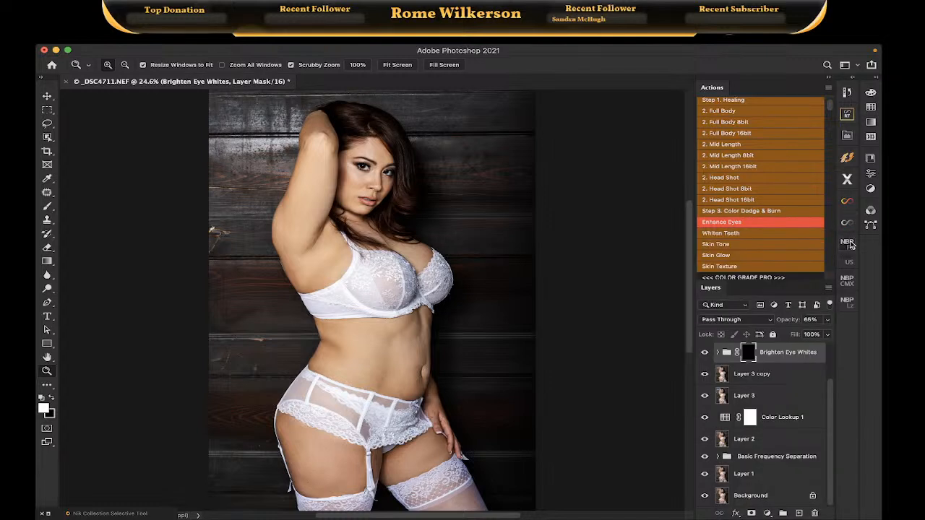